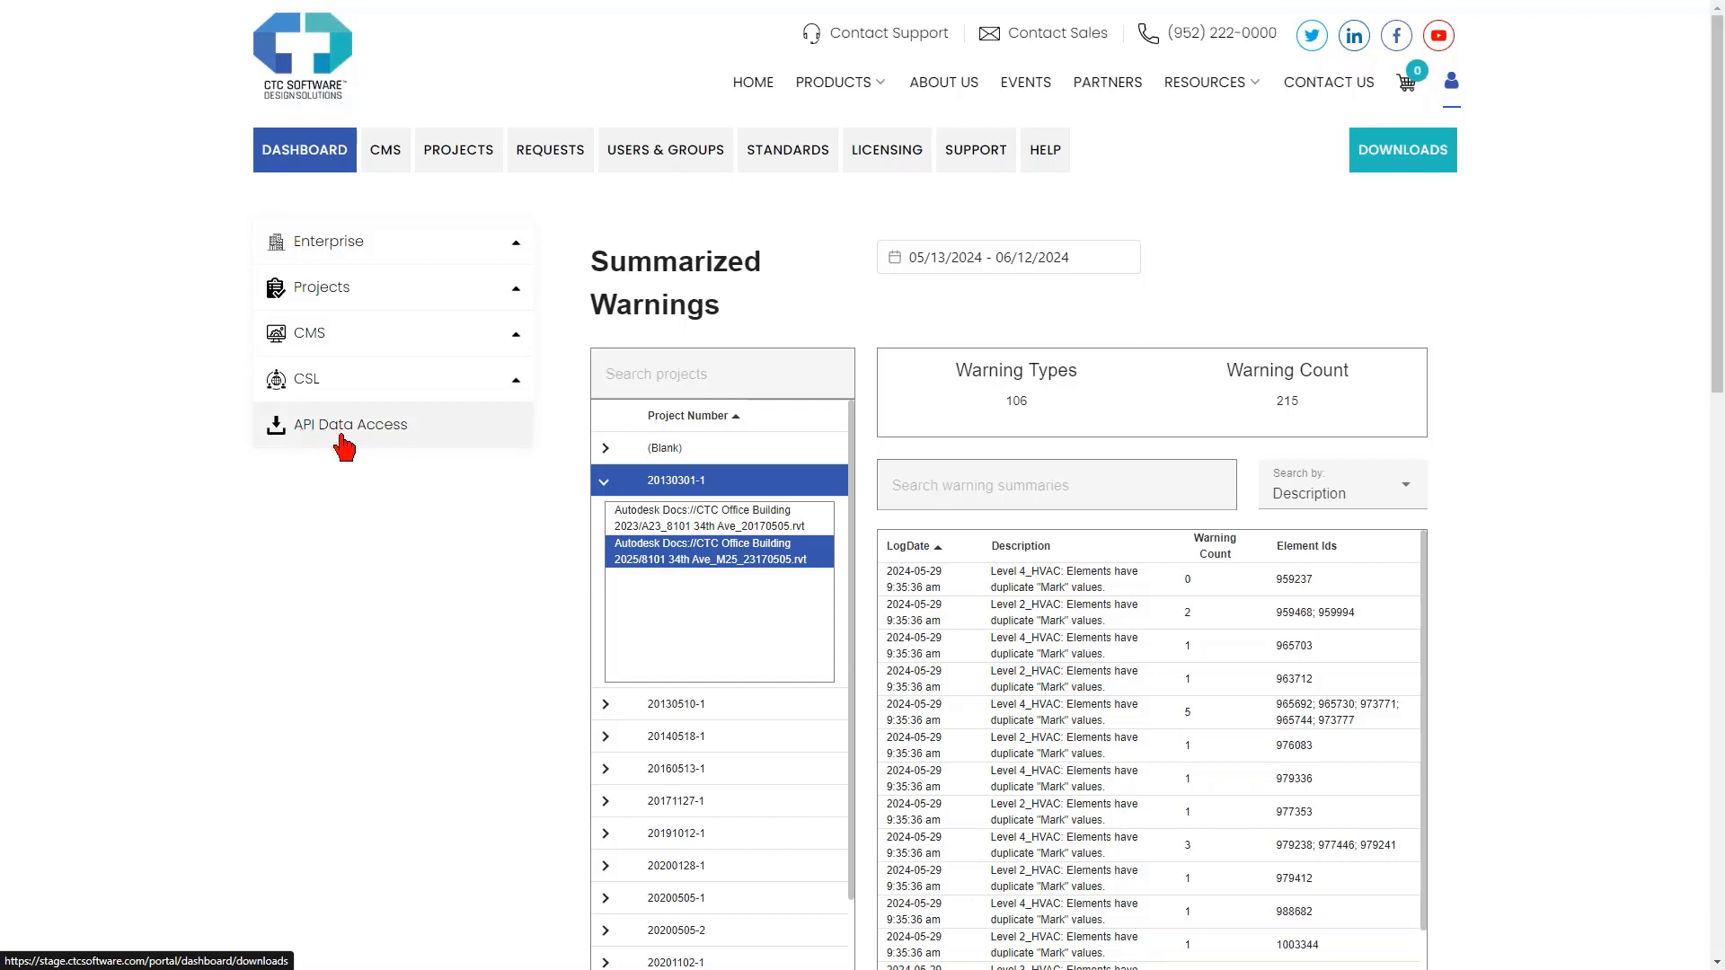
Open the API data downloads page and highlight the API Data Support Package title
click(344, 445)
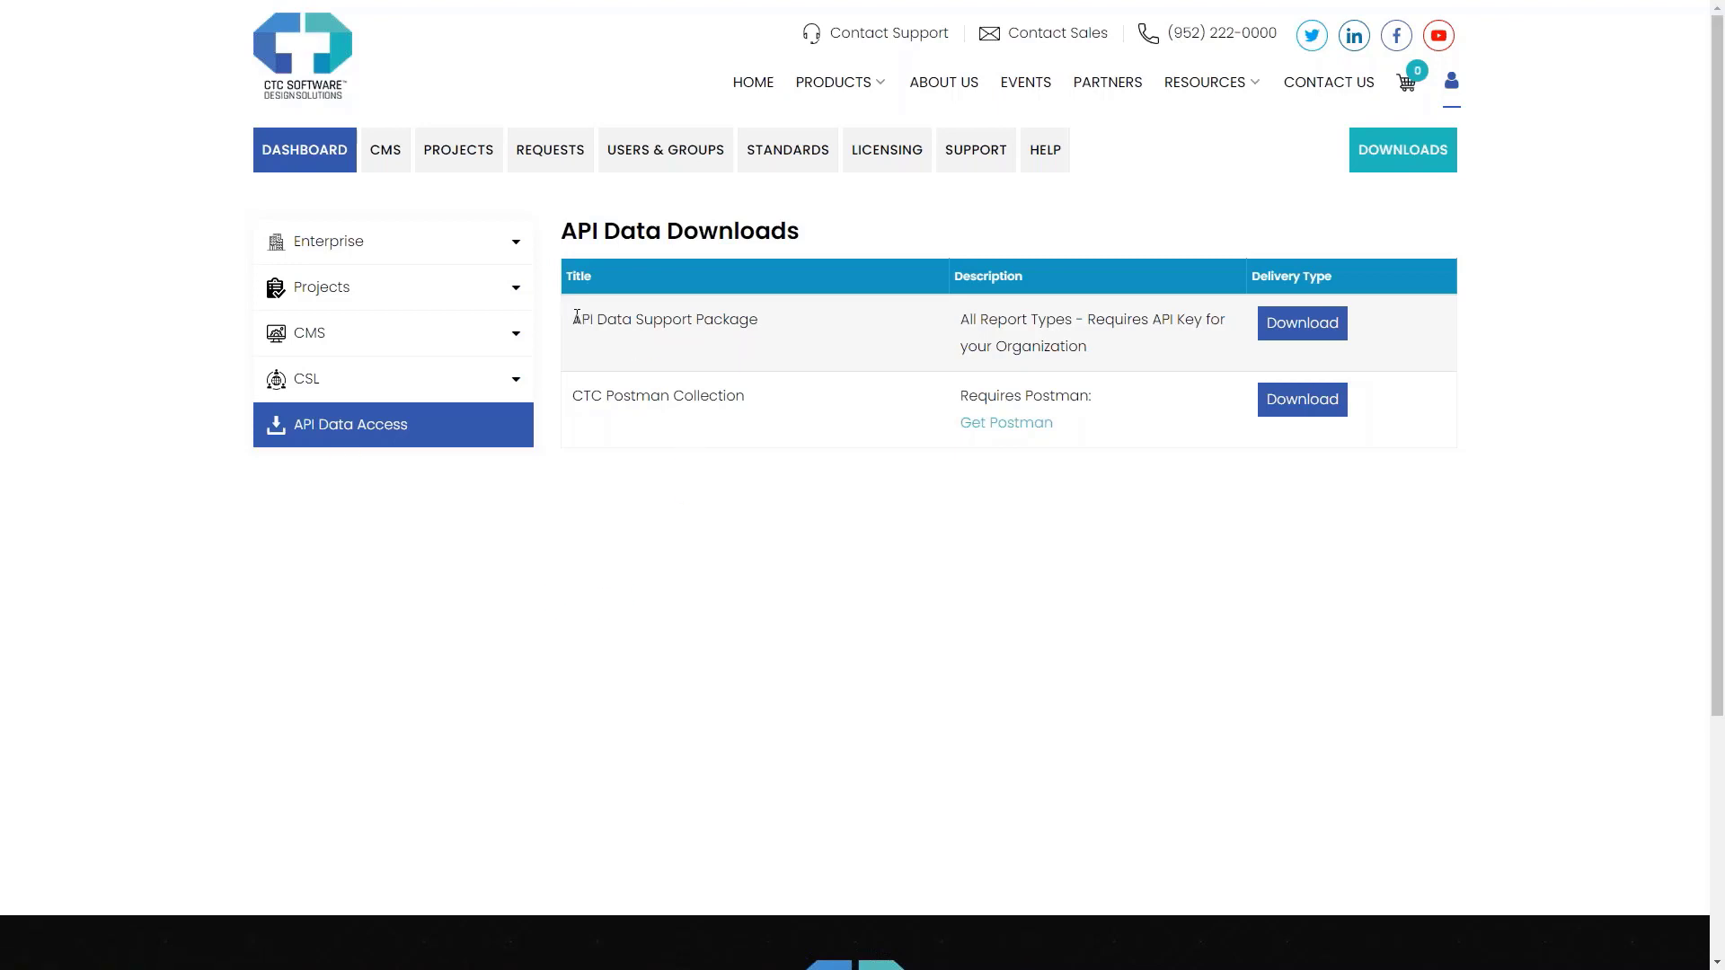
drag(576, 316, 760, 338)
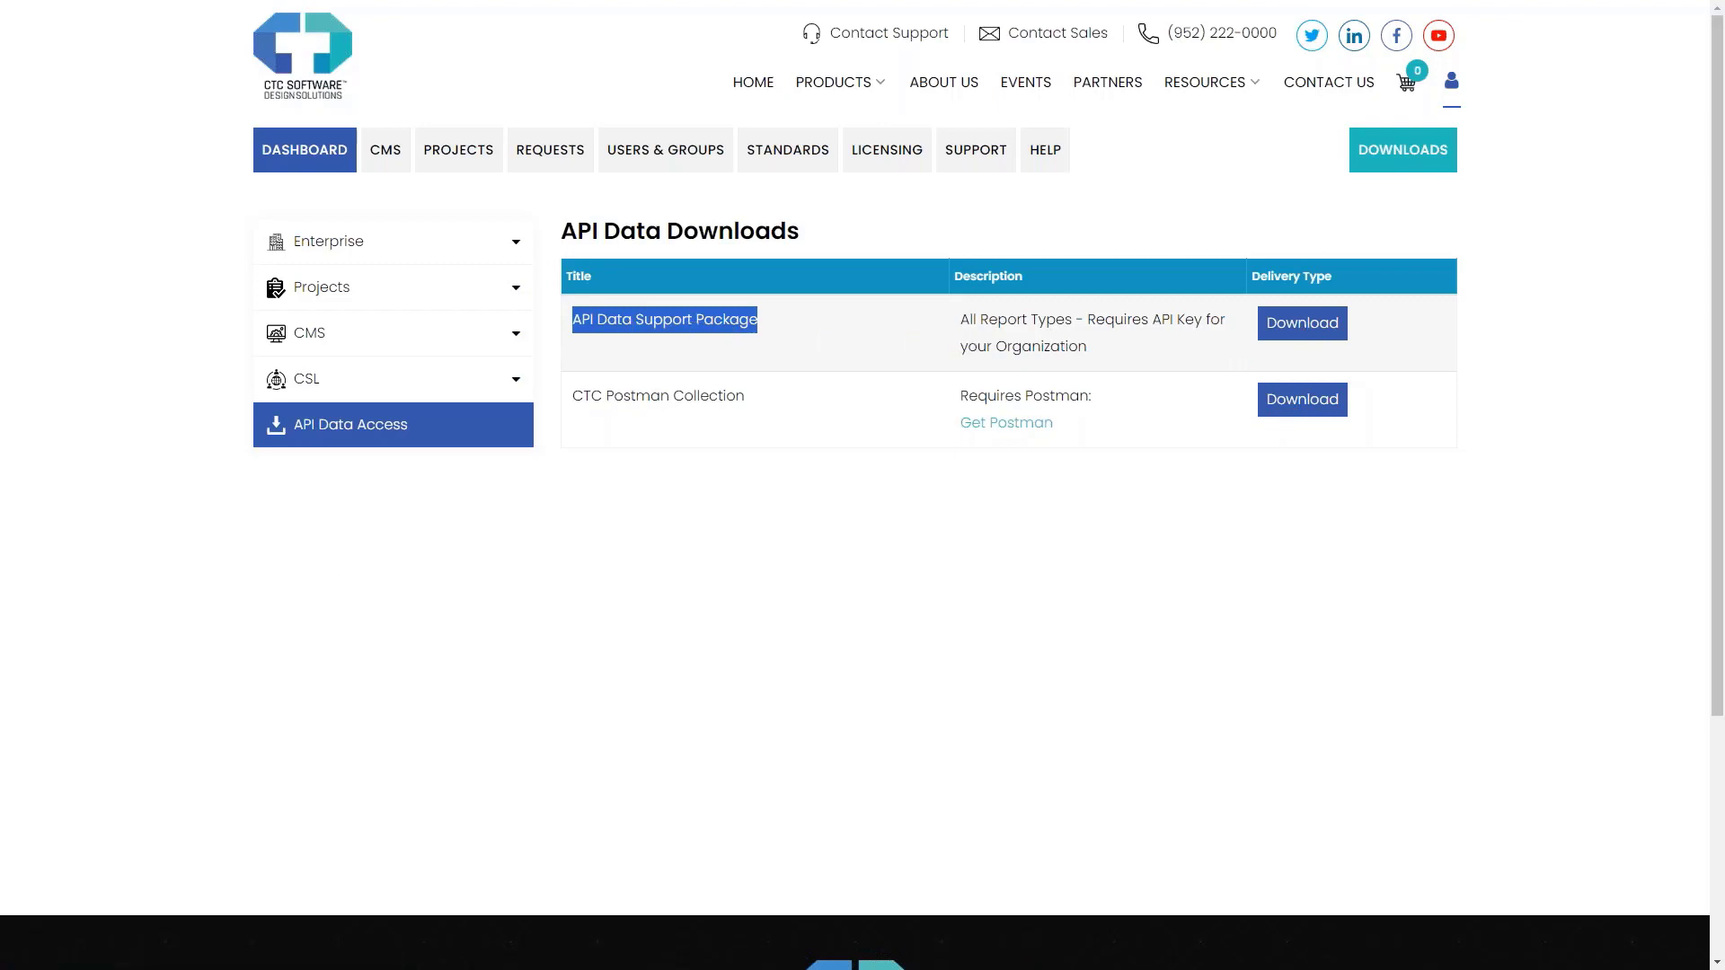
Switch to the CTC_Reporting_V3.x_(default).xlsx workbook in Excel, maximize it and enable its external data connections
key(alt+Tab)
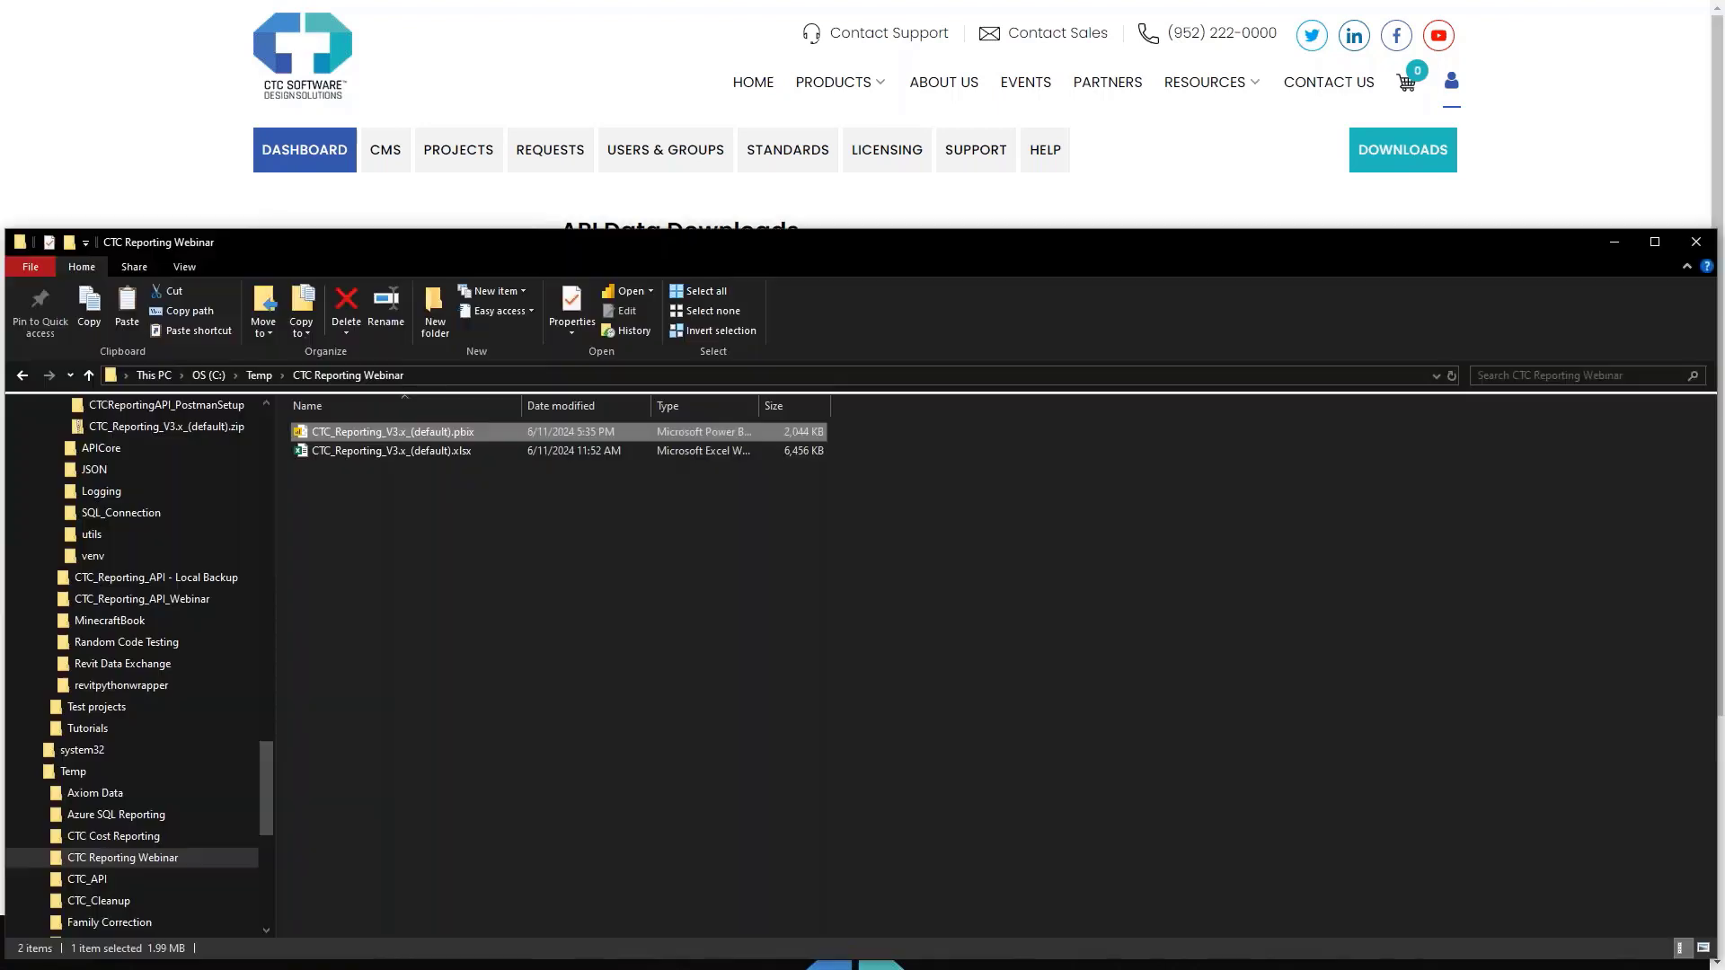
click(401, 506)
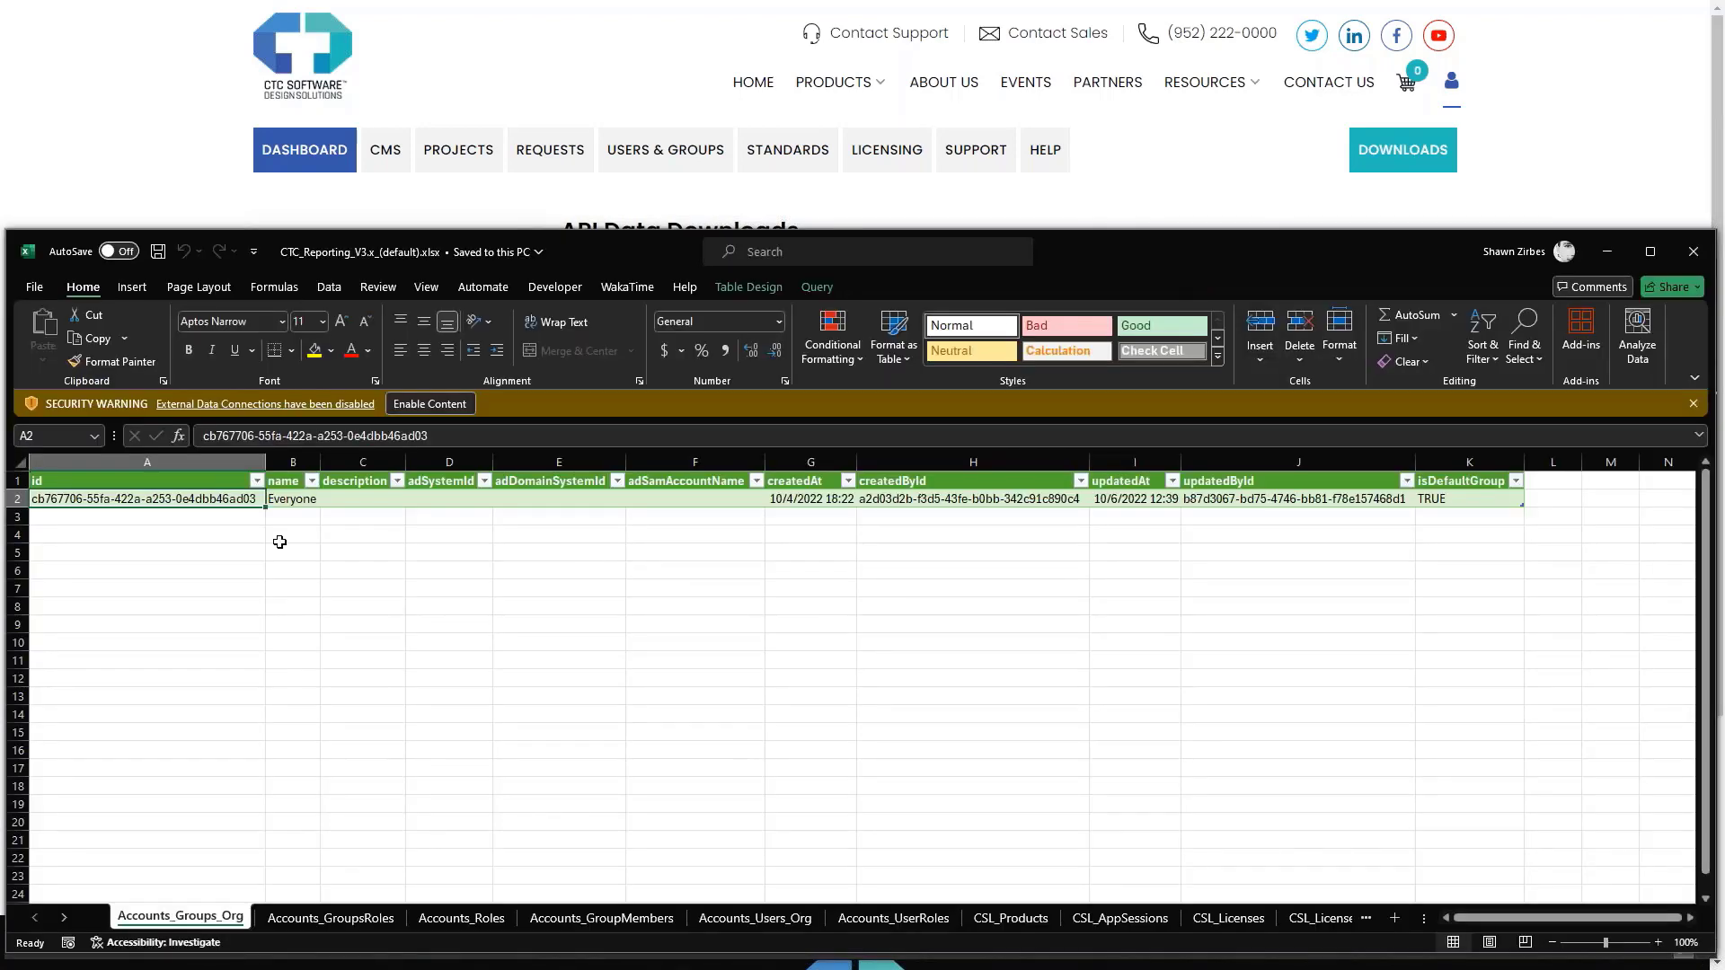
double_click(1272, 258)
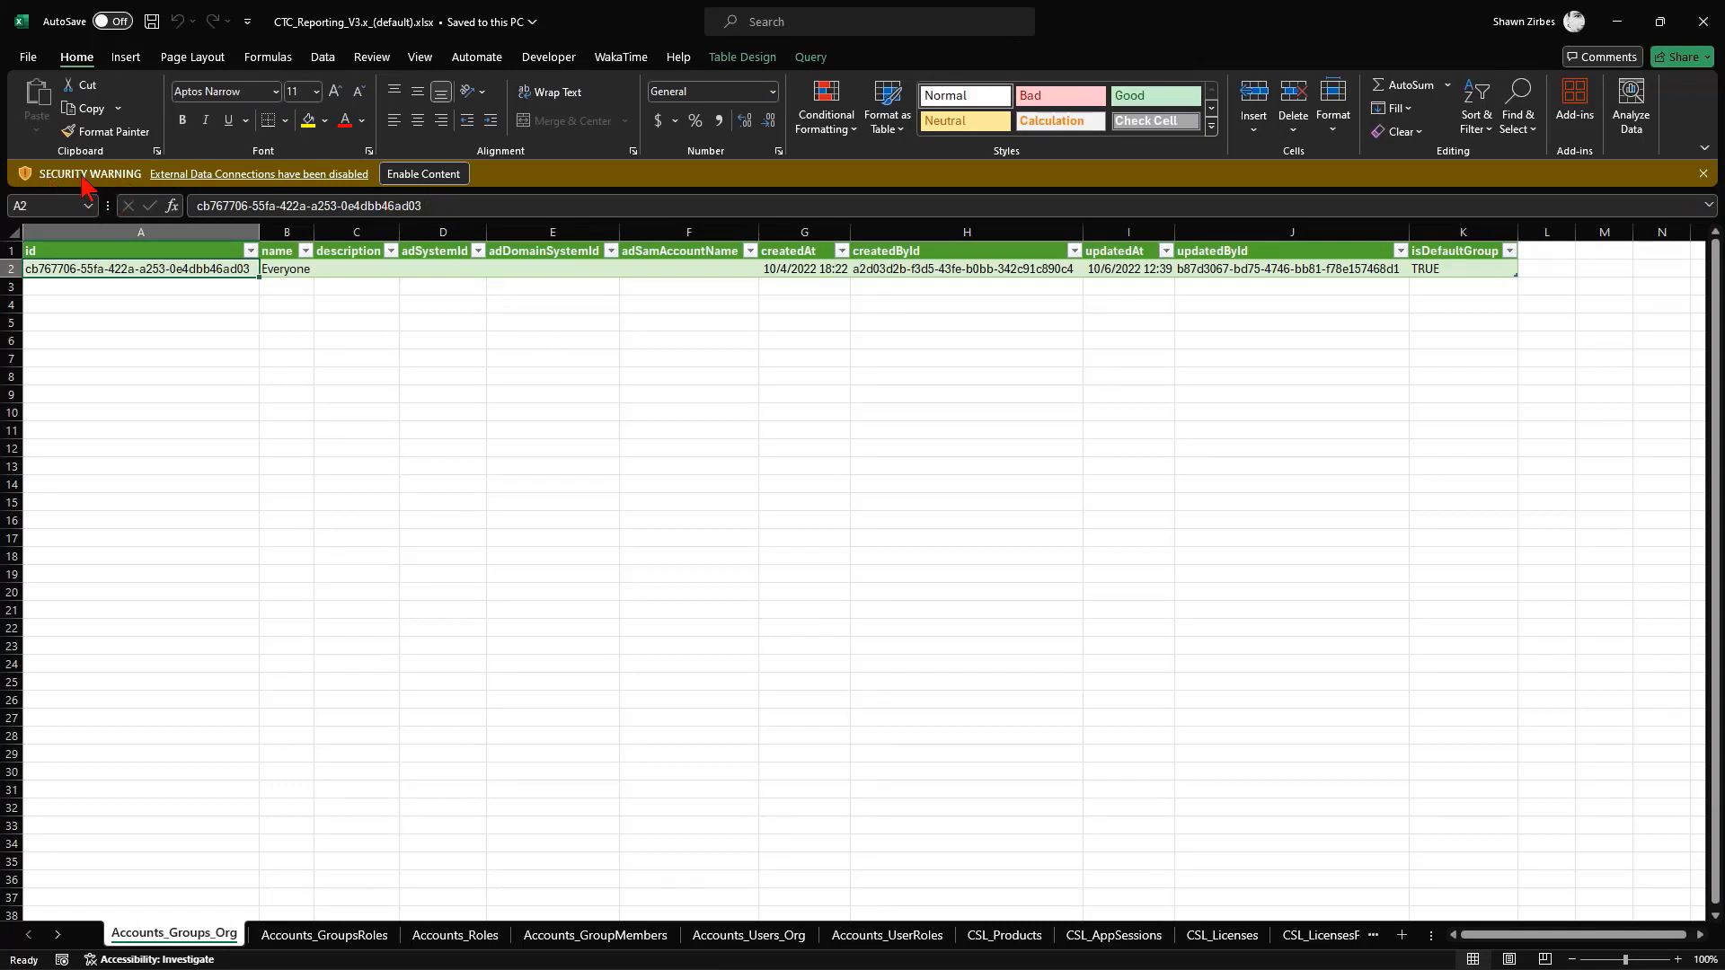
click(426, 176)
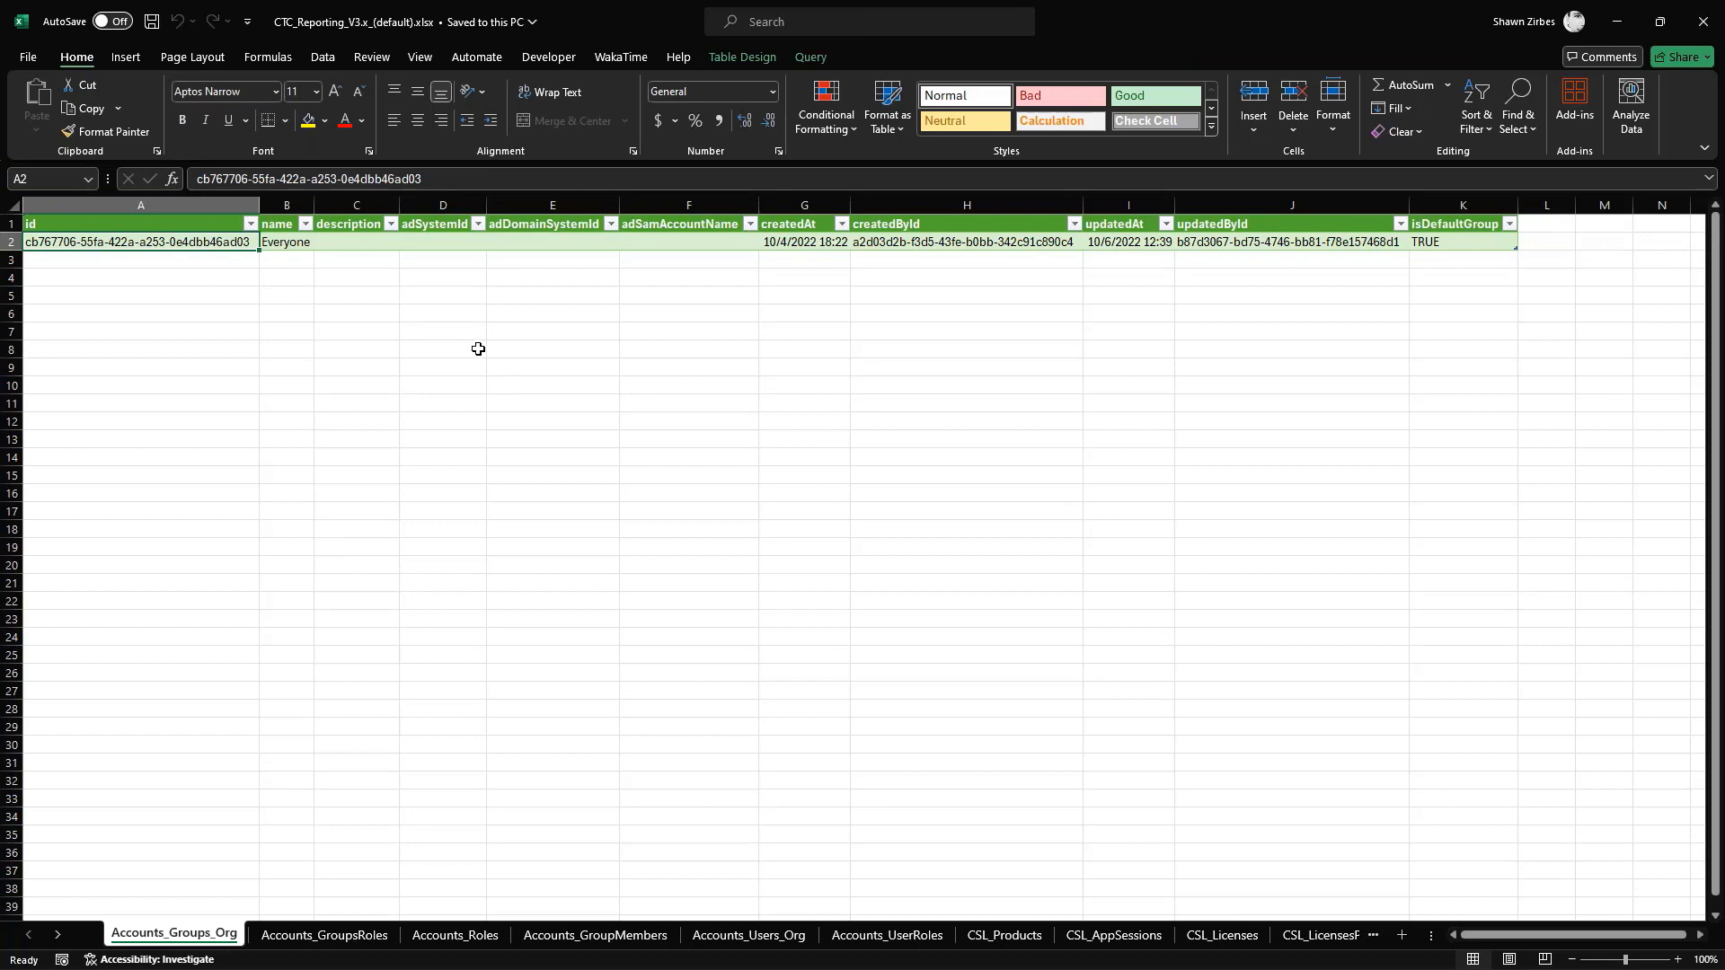
Show the workbook's queries and connections and collapse the Primary Queries group to reach the Parameters group
click(325, 61)
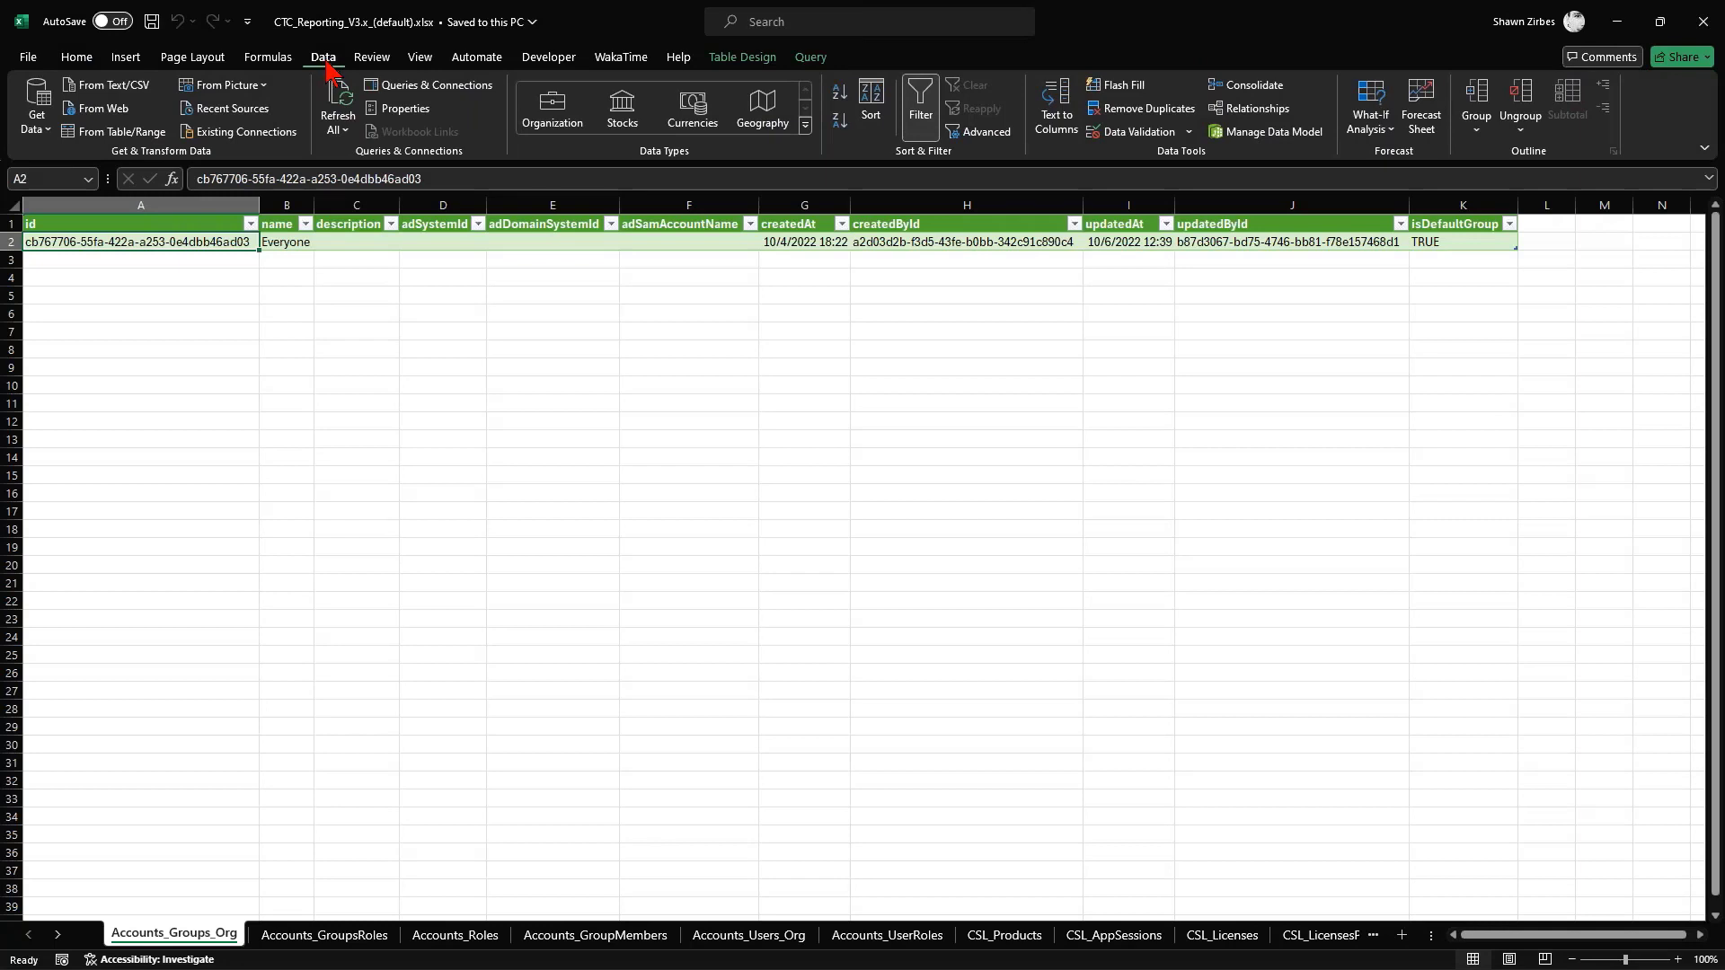
click(422, 87)
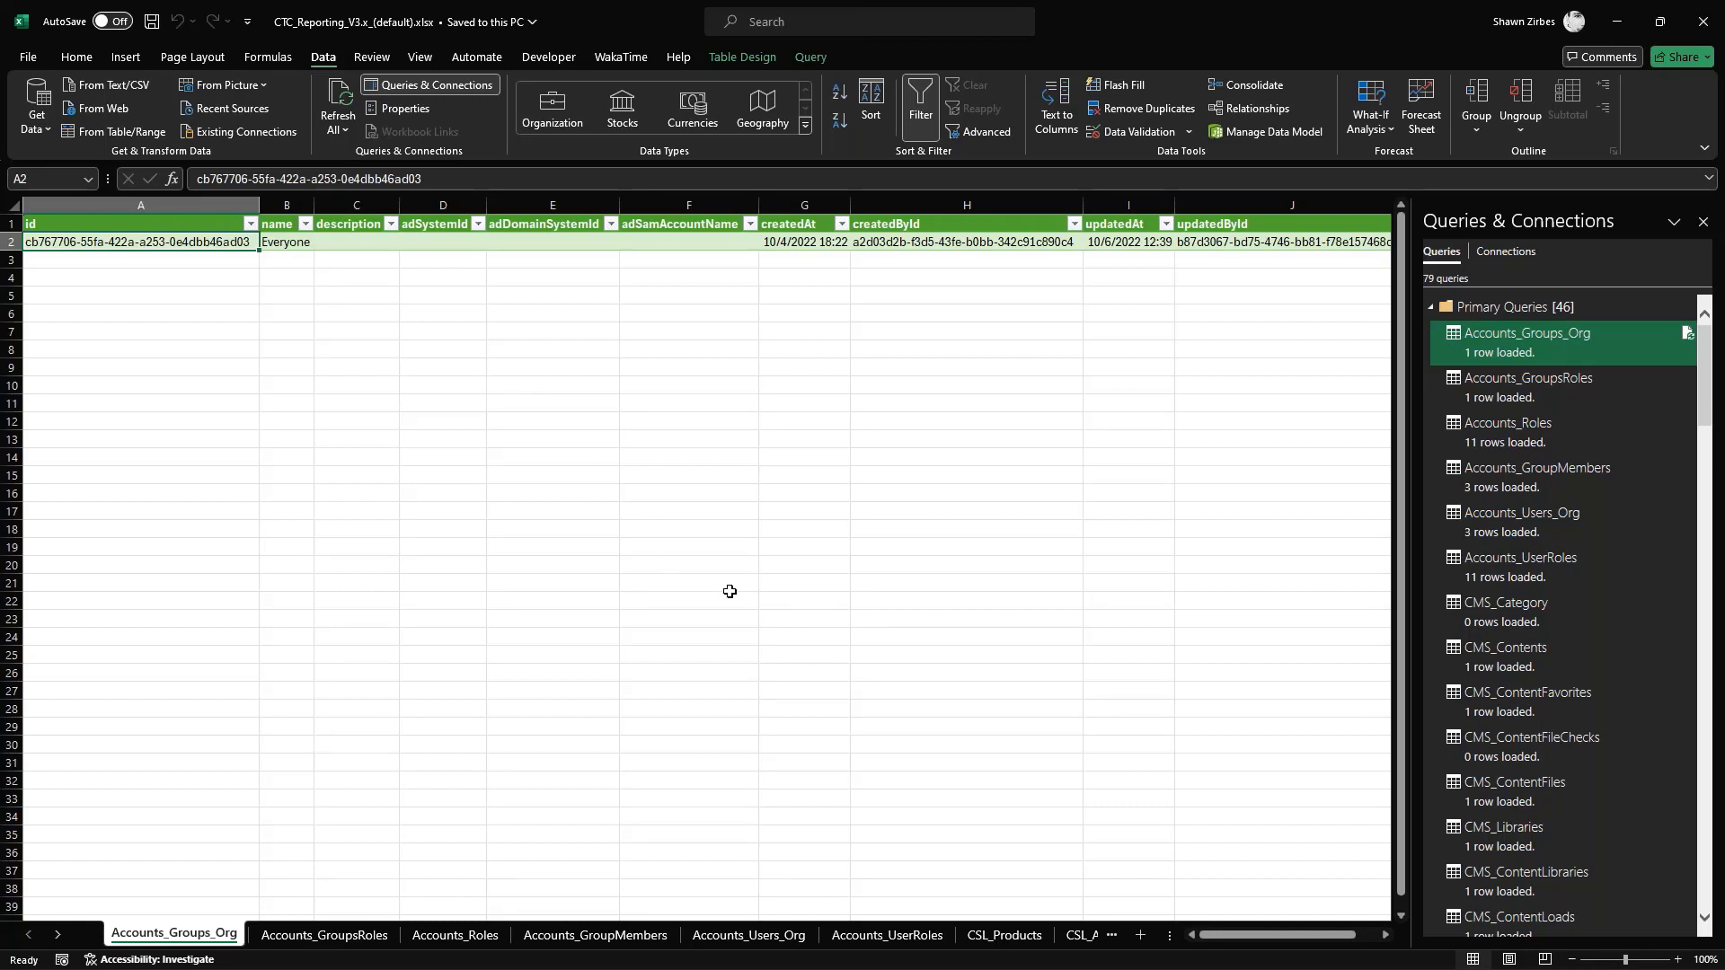
click(1430, 307)
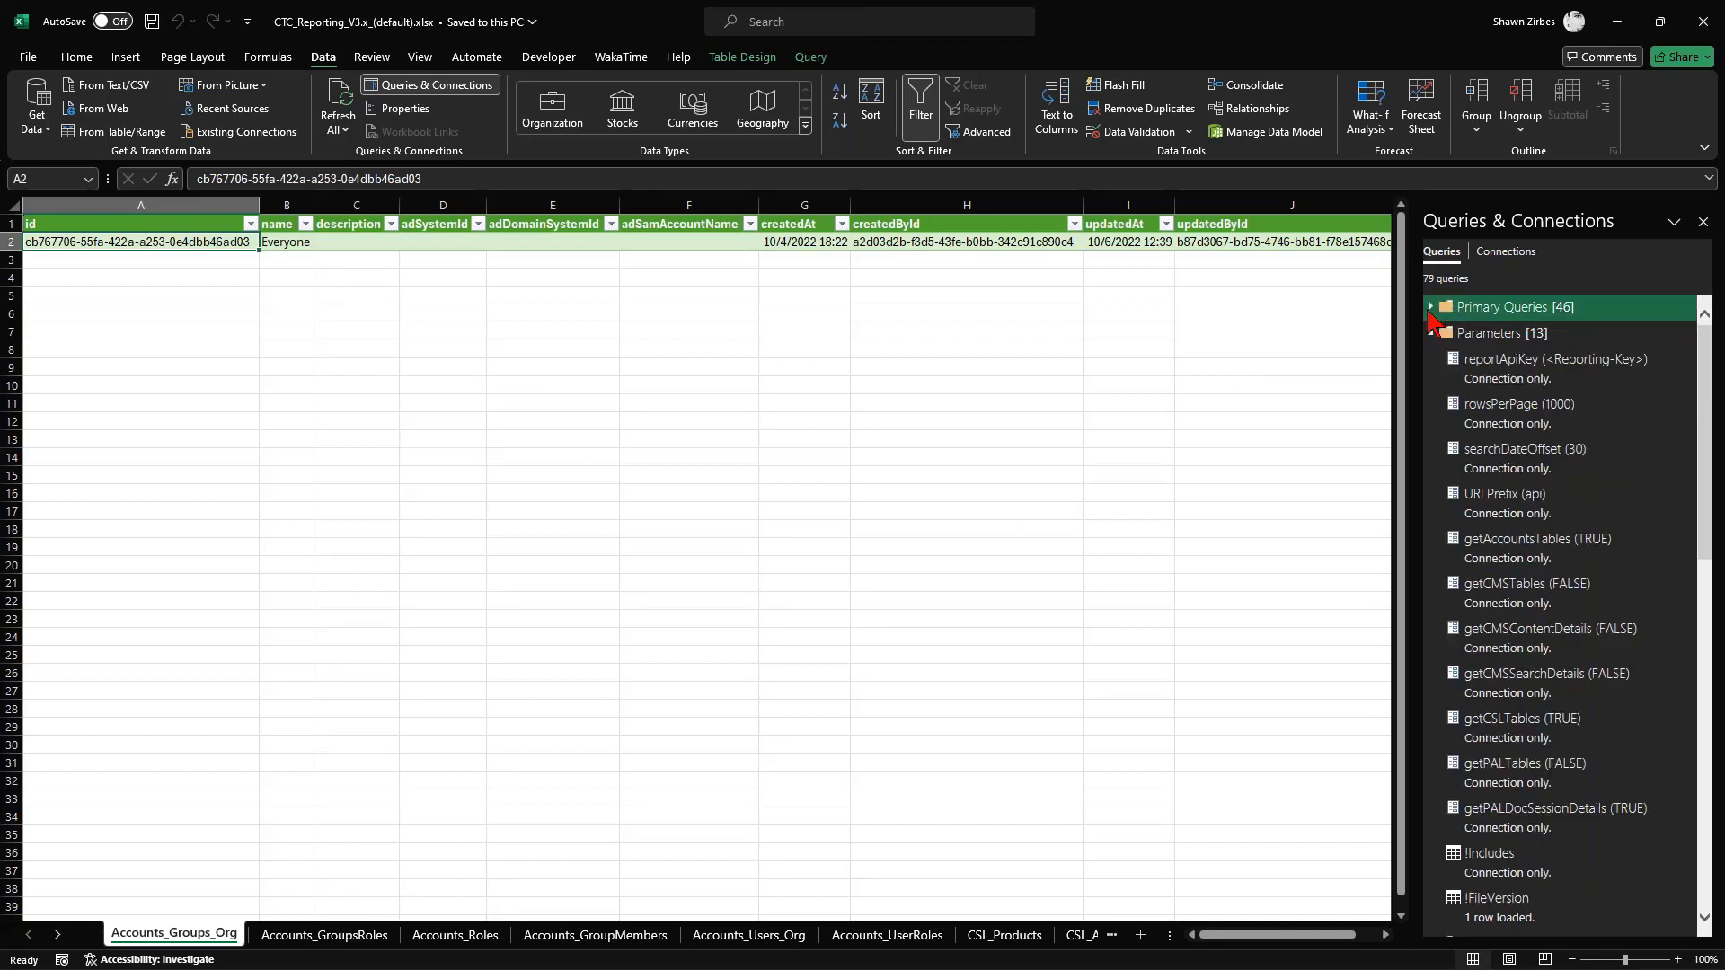
Set the reportApiKey parameter's current value to the organization's API key, load the change and save the workbook
mouse_move(1498, 377)
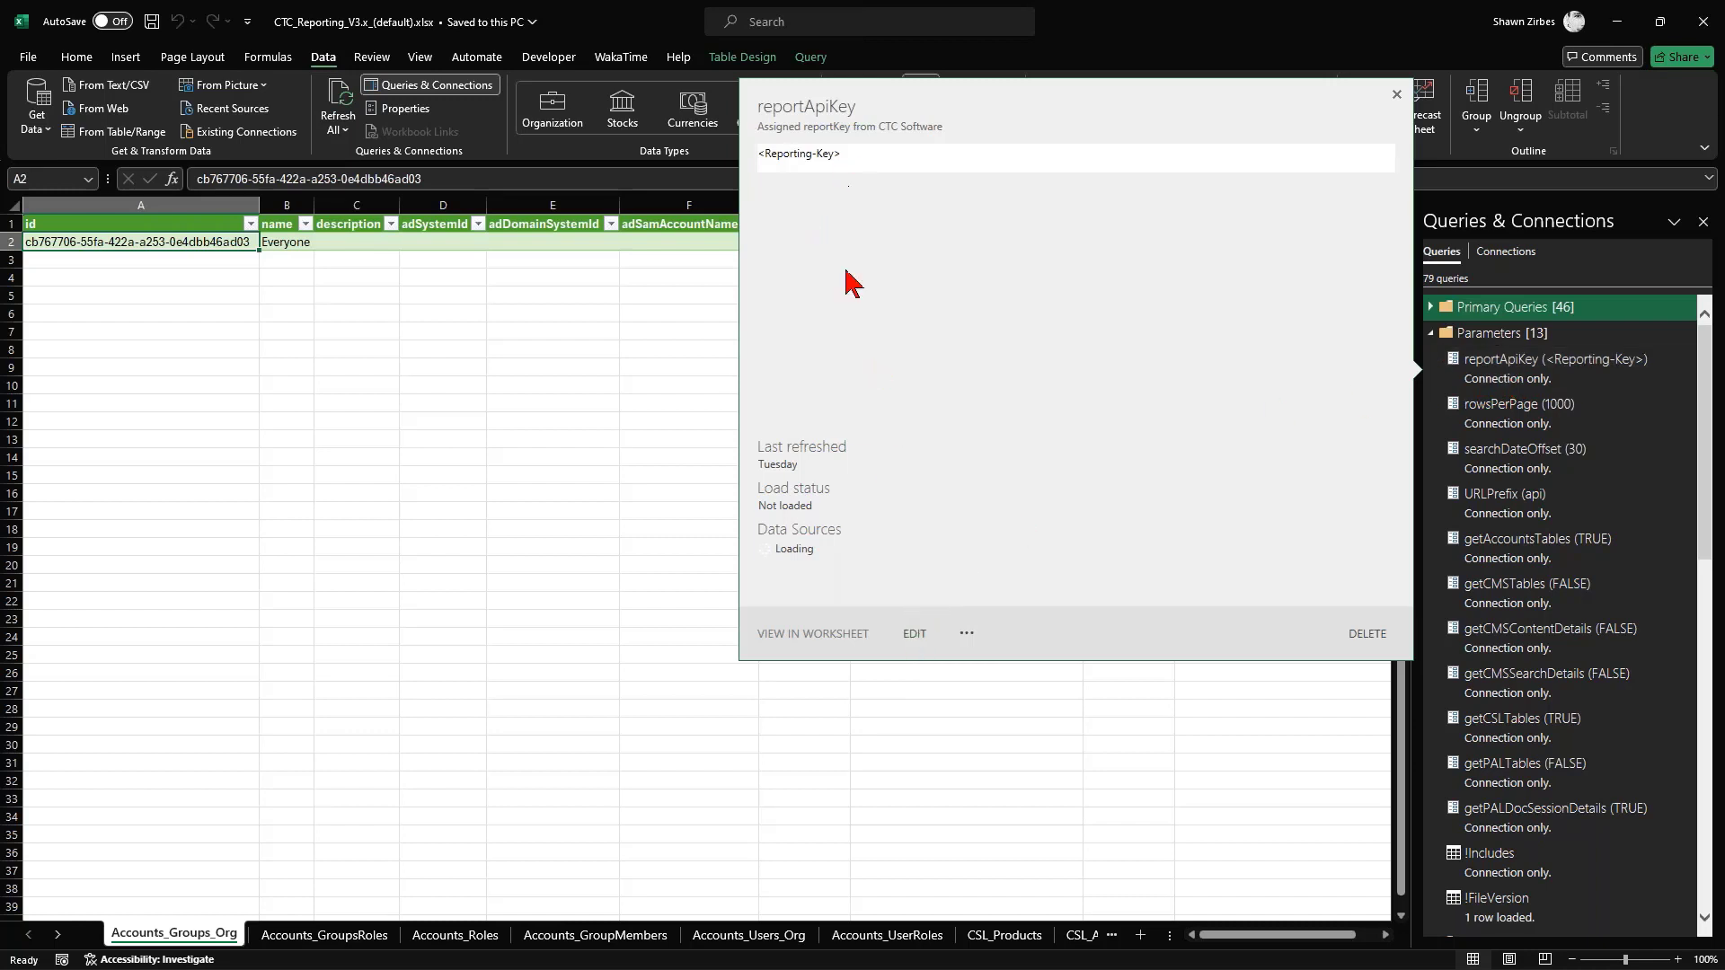
click(915, 635)
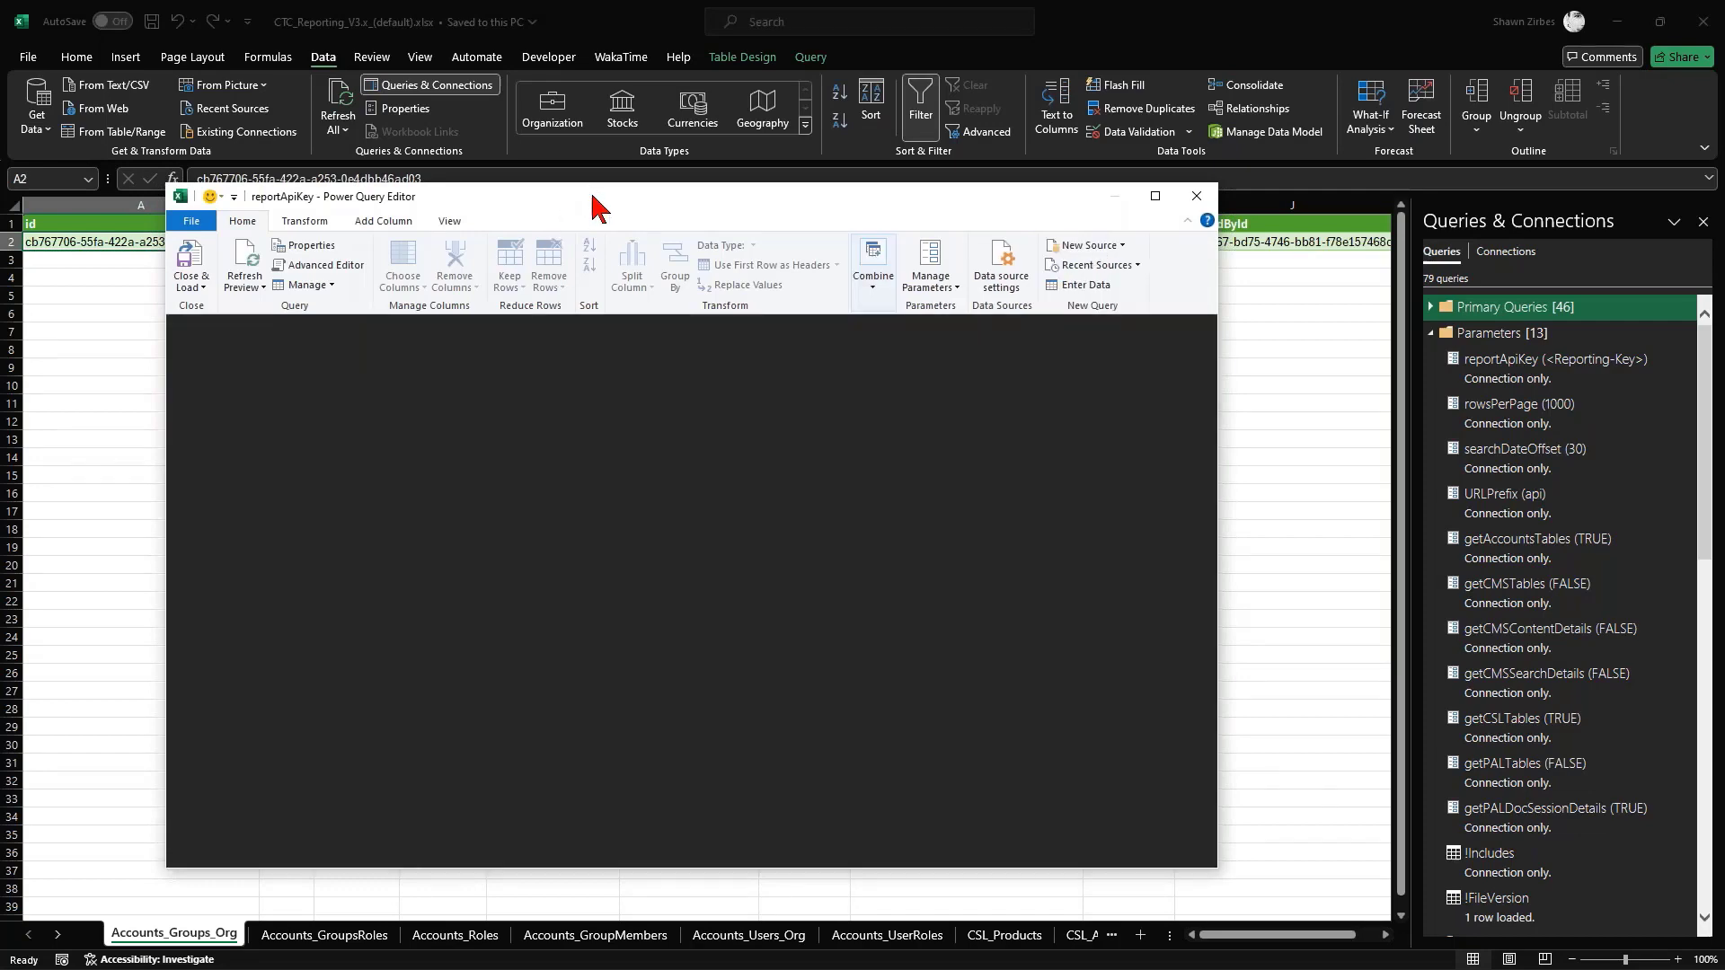
drag(593, 196, 747, 199)
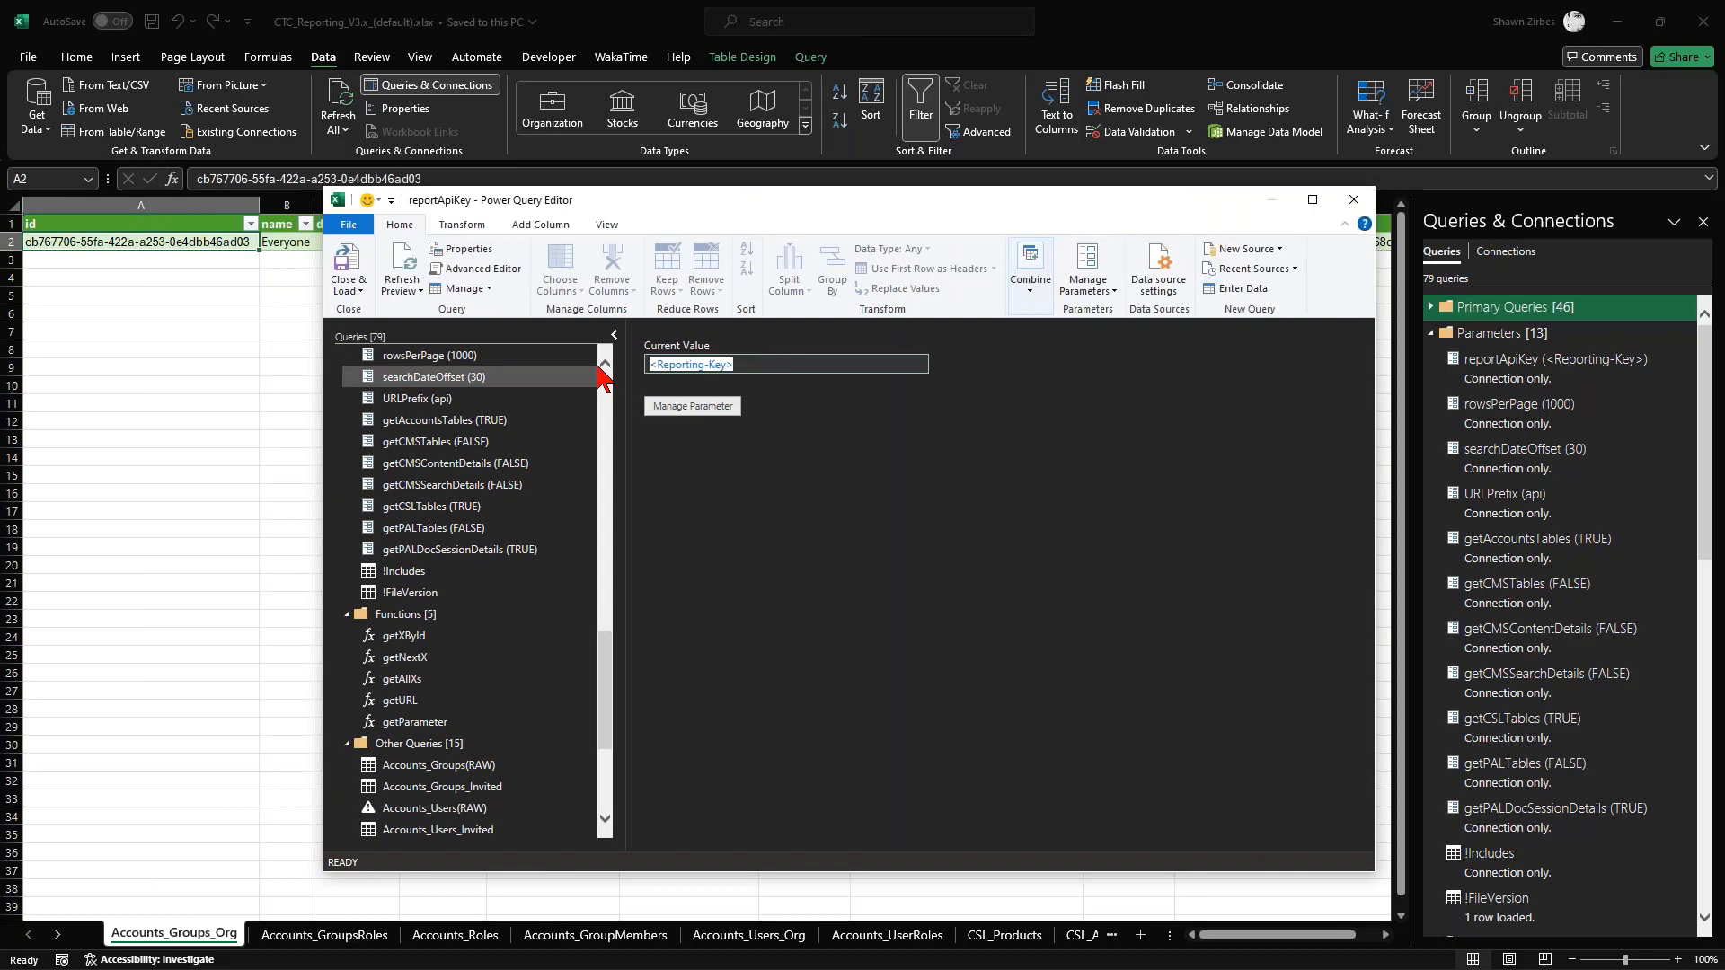
key(super+v)
click(744, 443)
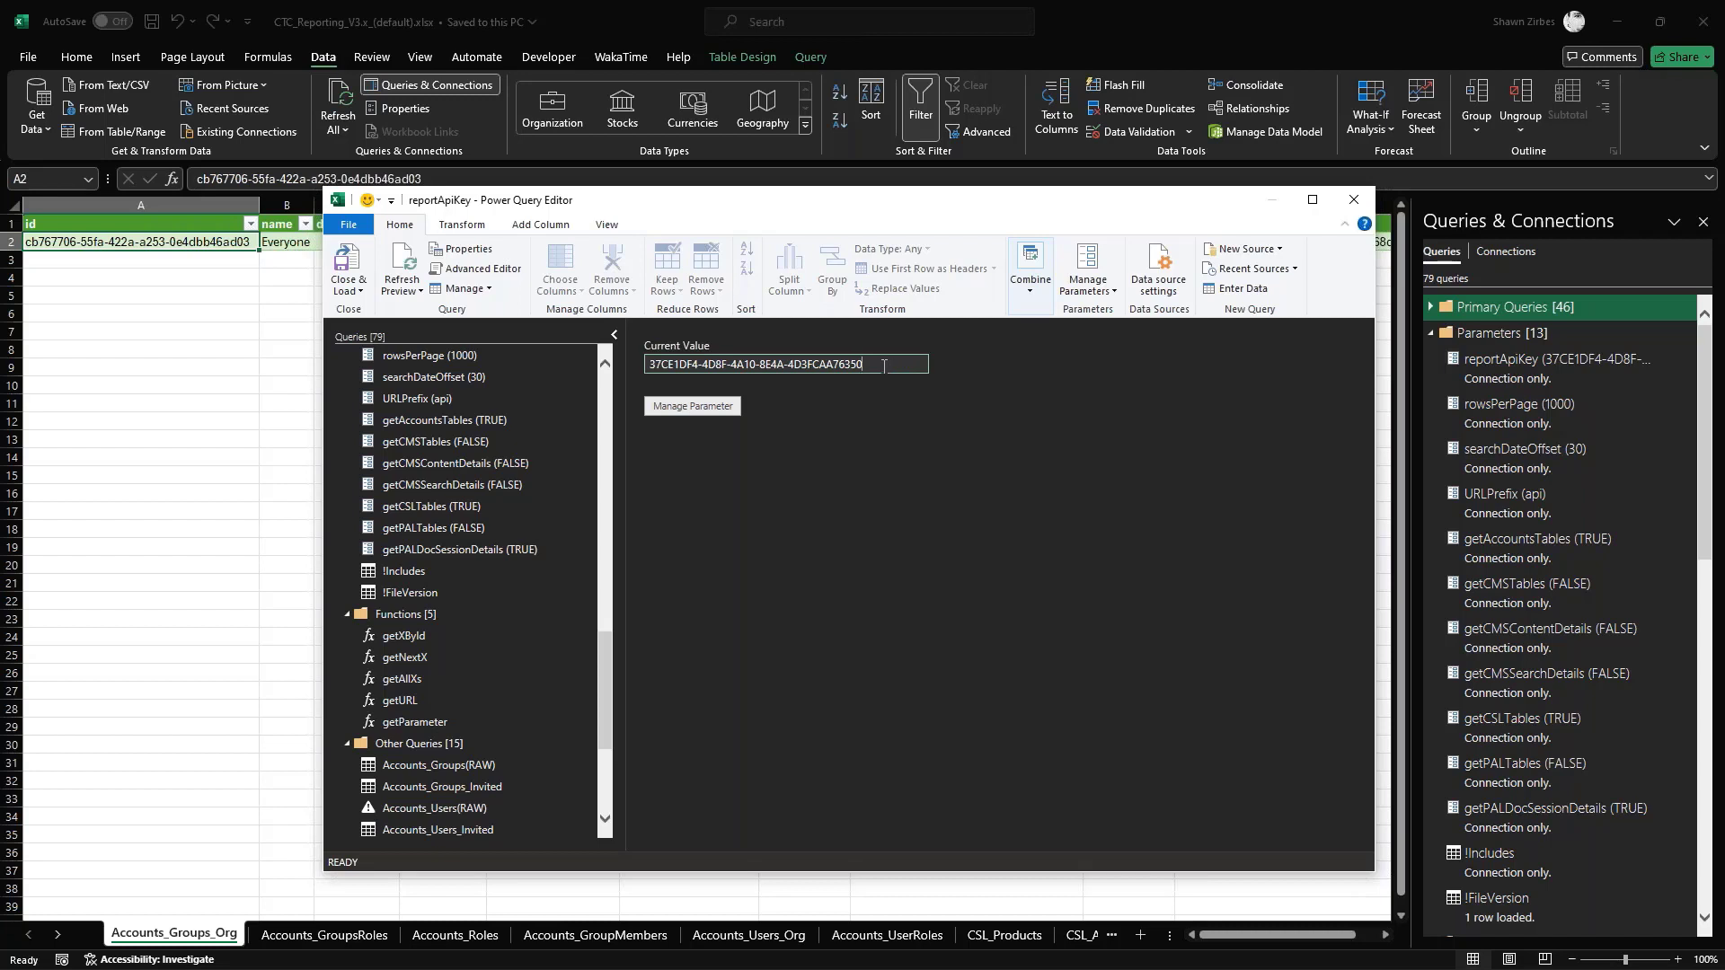
drag(883, 365, 631, 370)
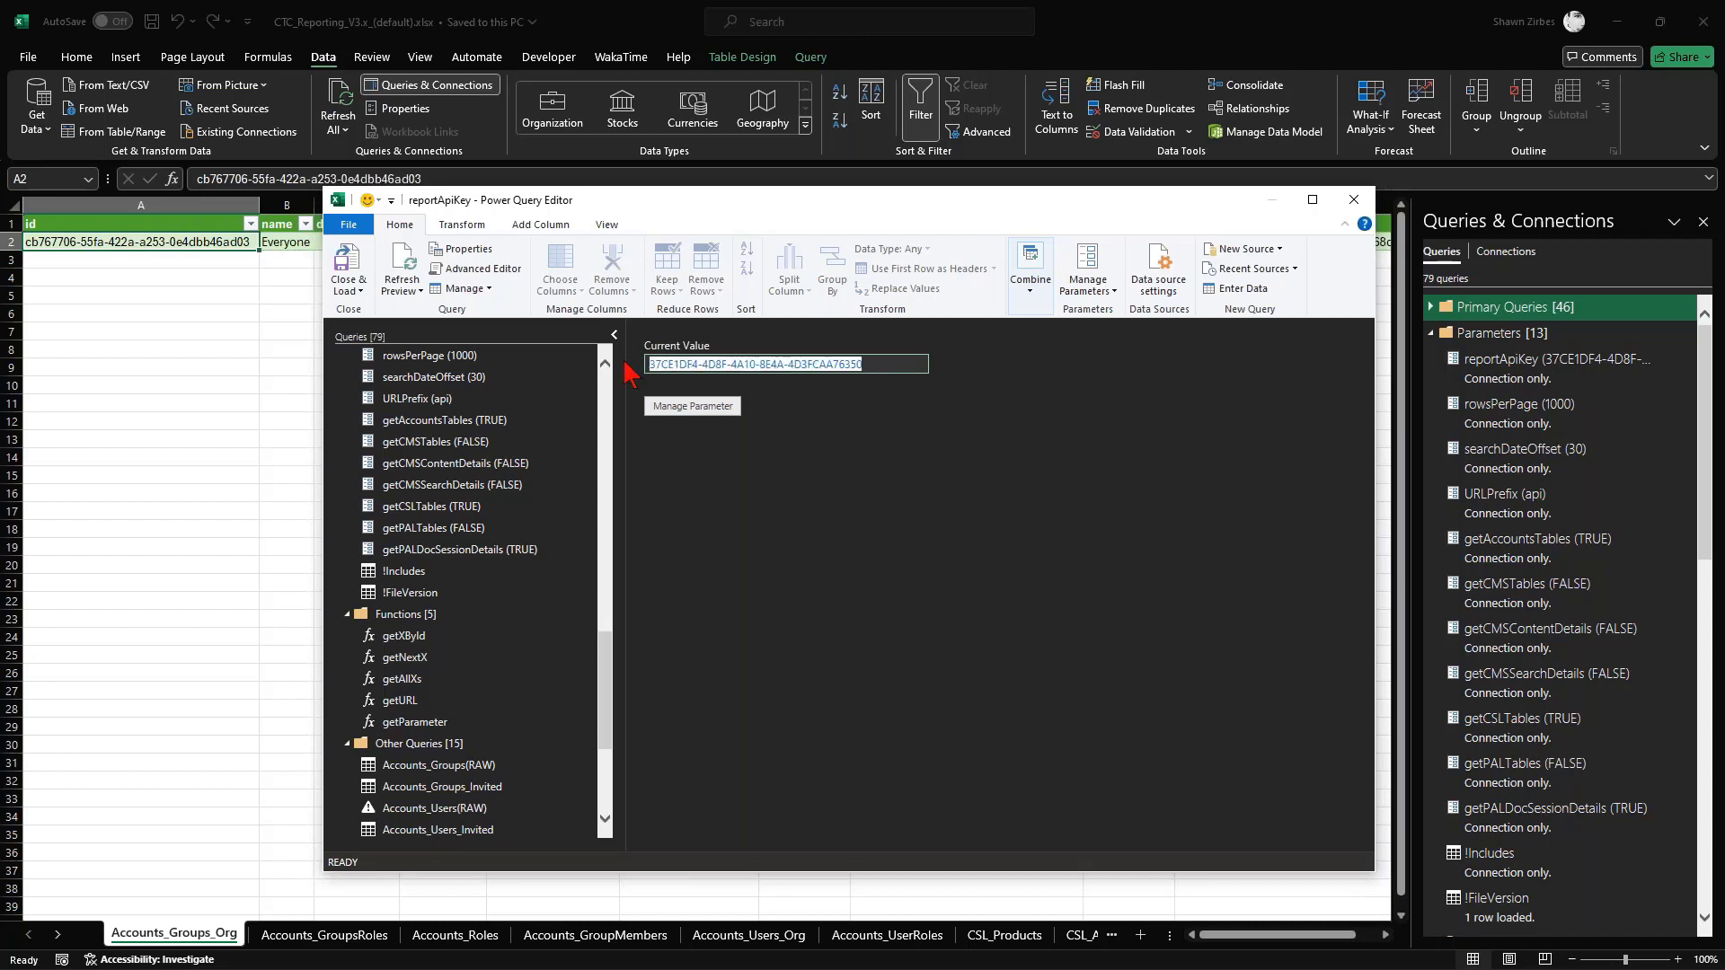
click(751, 575)
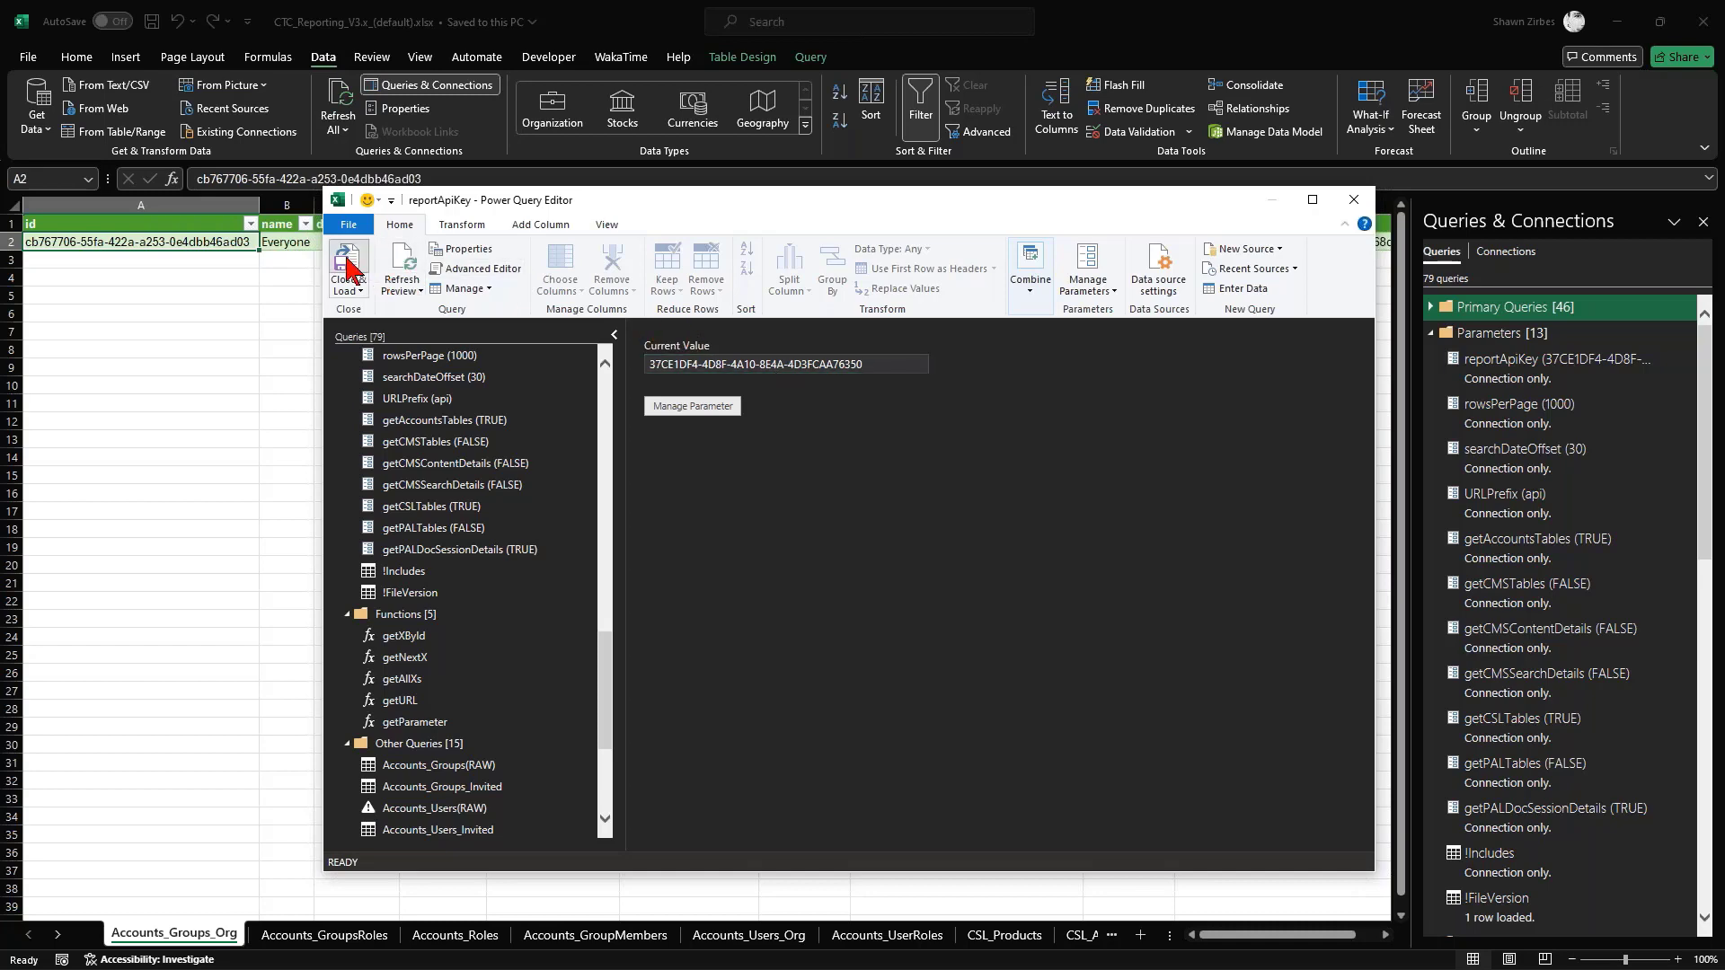
click(348, 269)
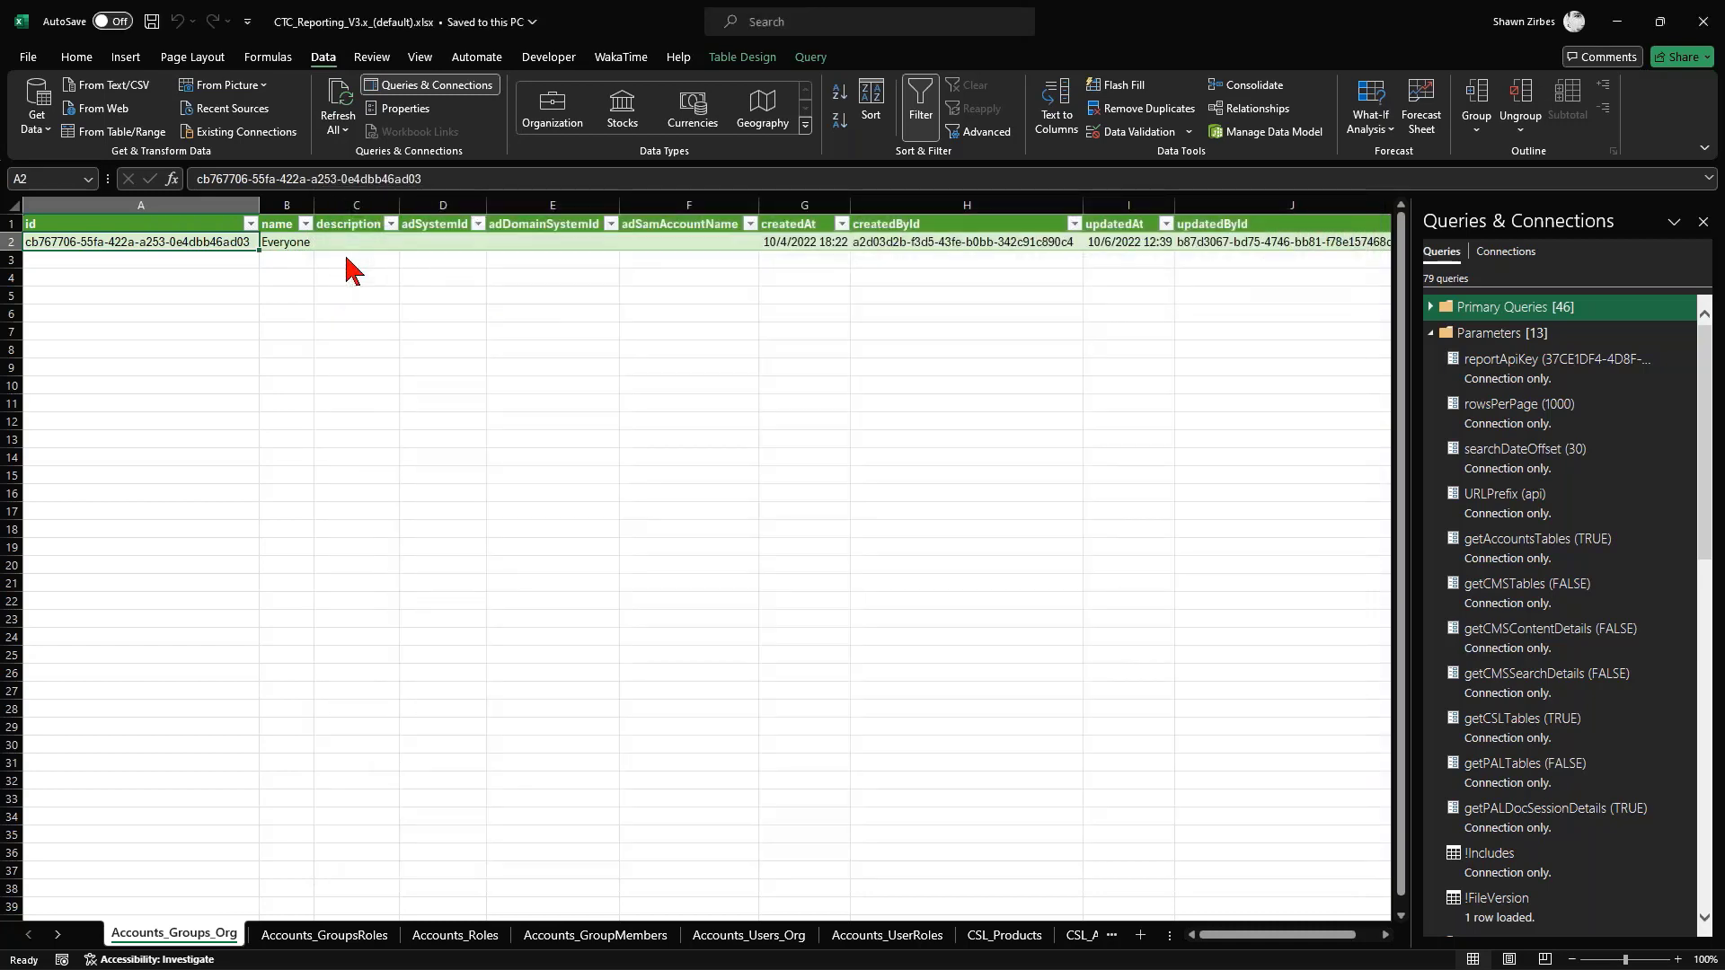
click(151, 22)
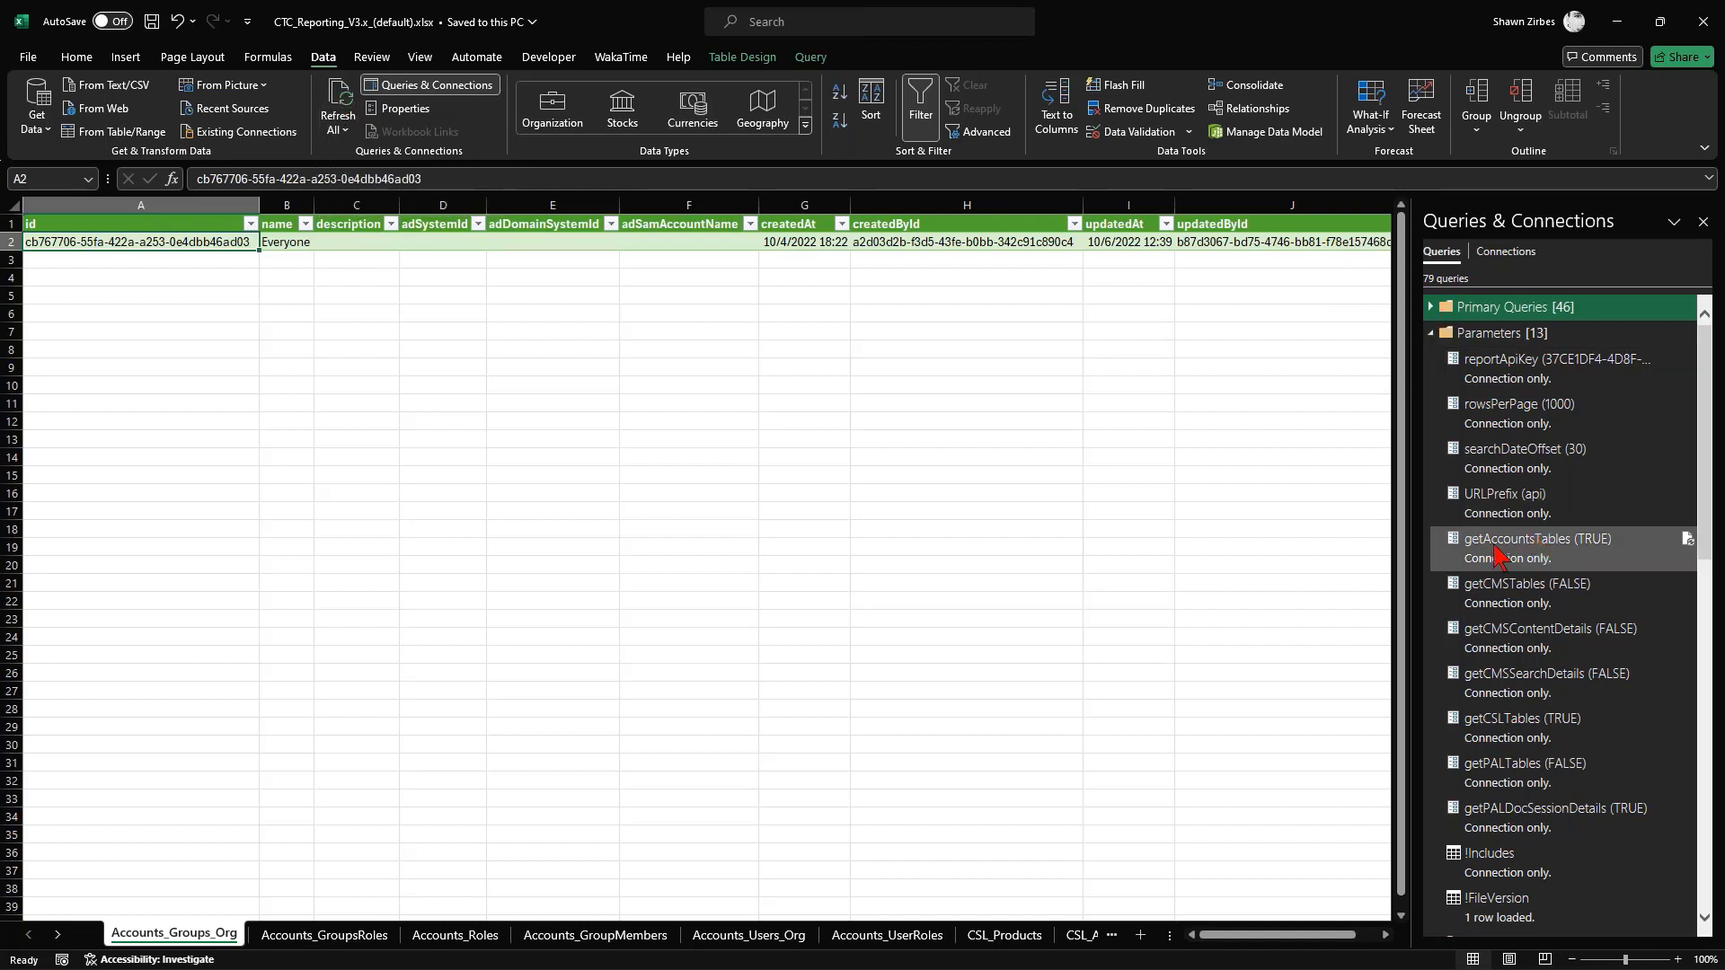
Examine the remaining reporting parameters, including the accounts, CMS, CSL and PAL table switches, the searchDateOffset and the API key entry
mouse_move(1545, 559)
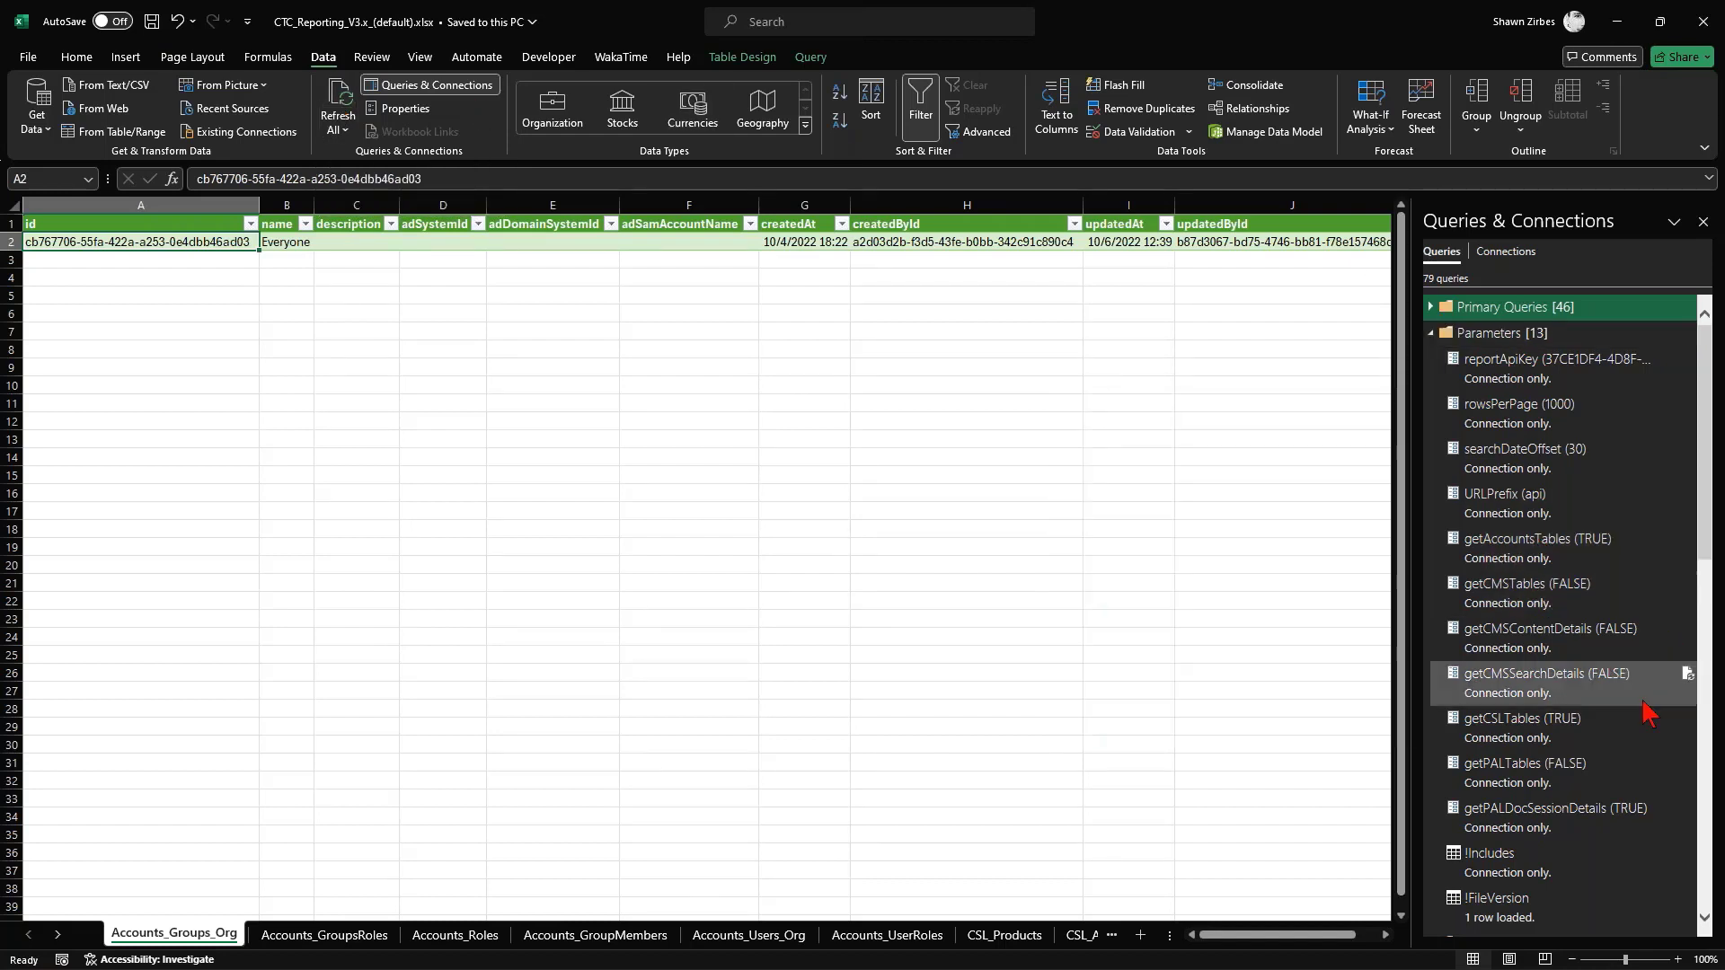
mouse_move(1558, 745)
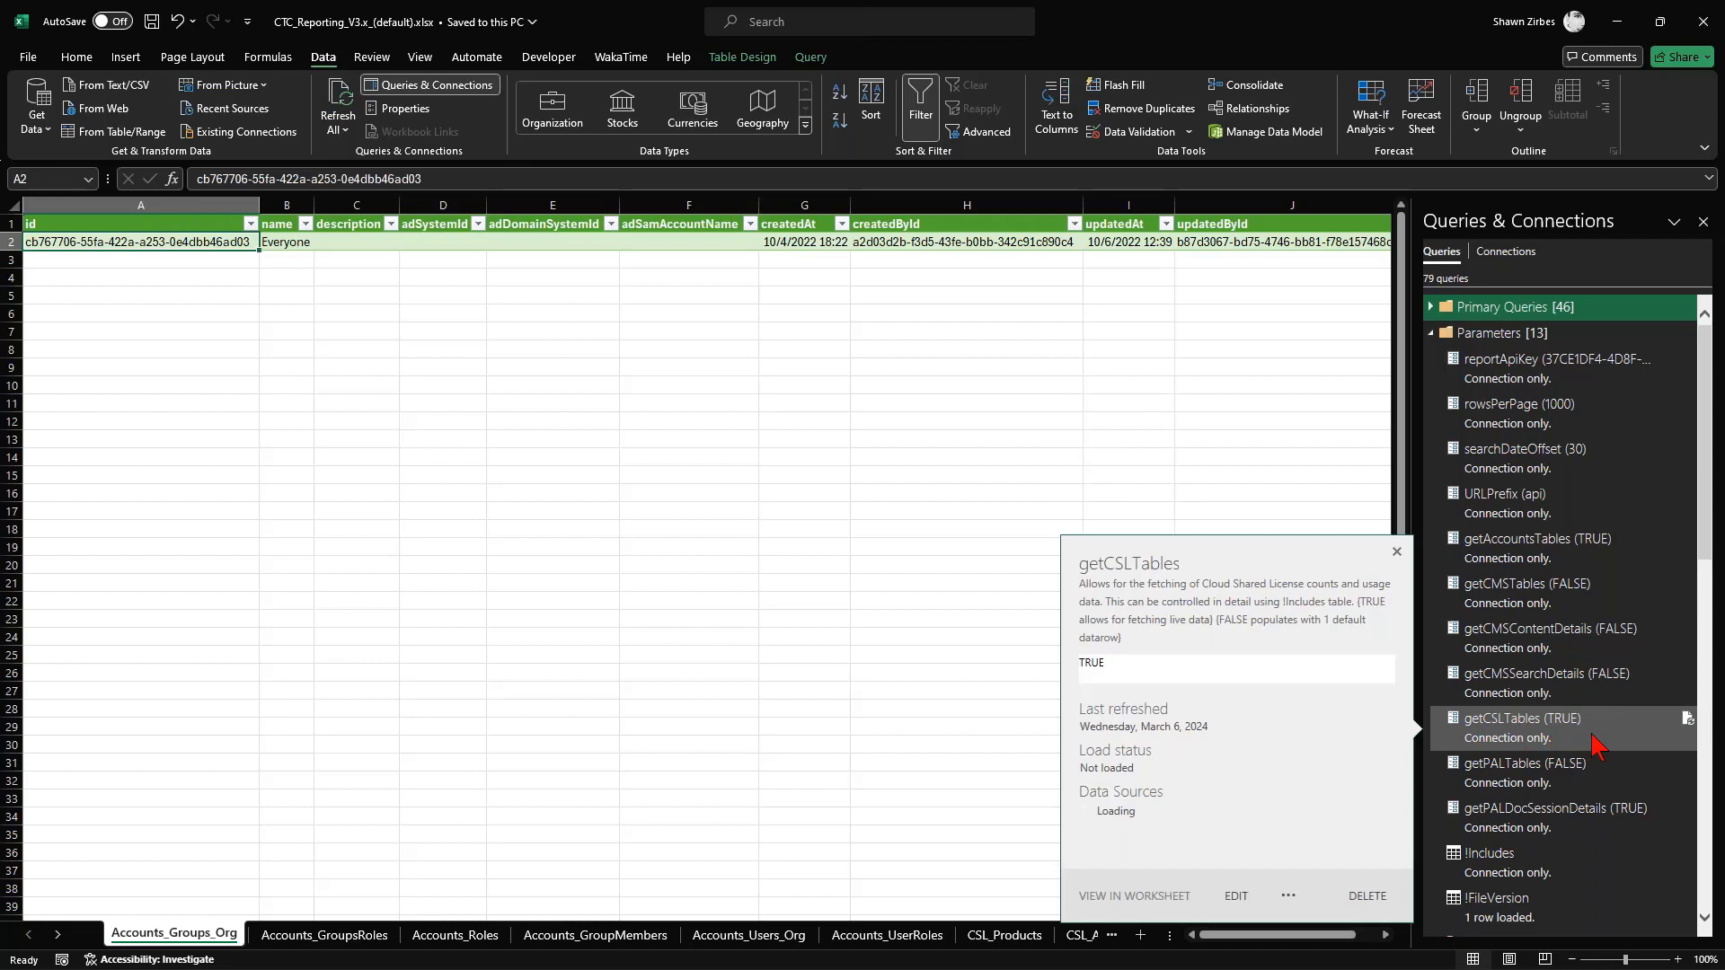
mouse_move(1540, 596)
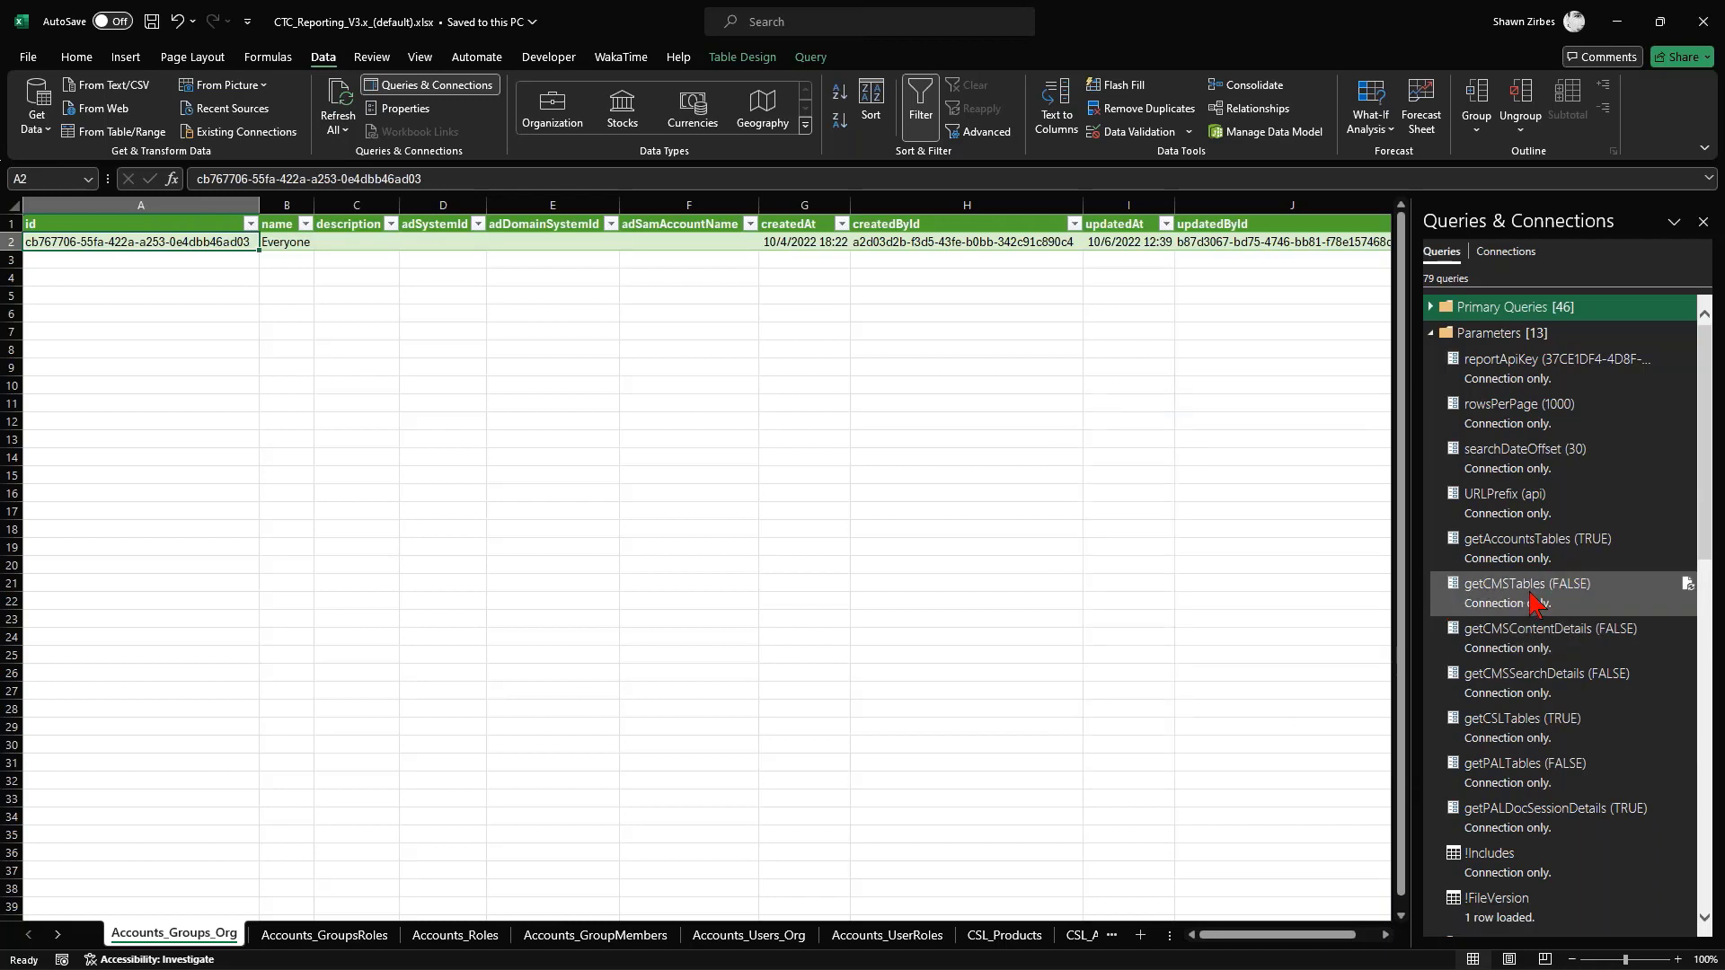
mouse_move(1539, 781)
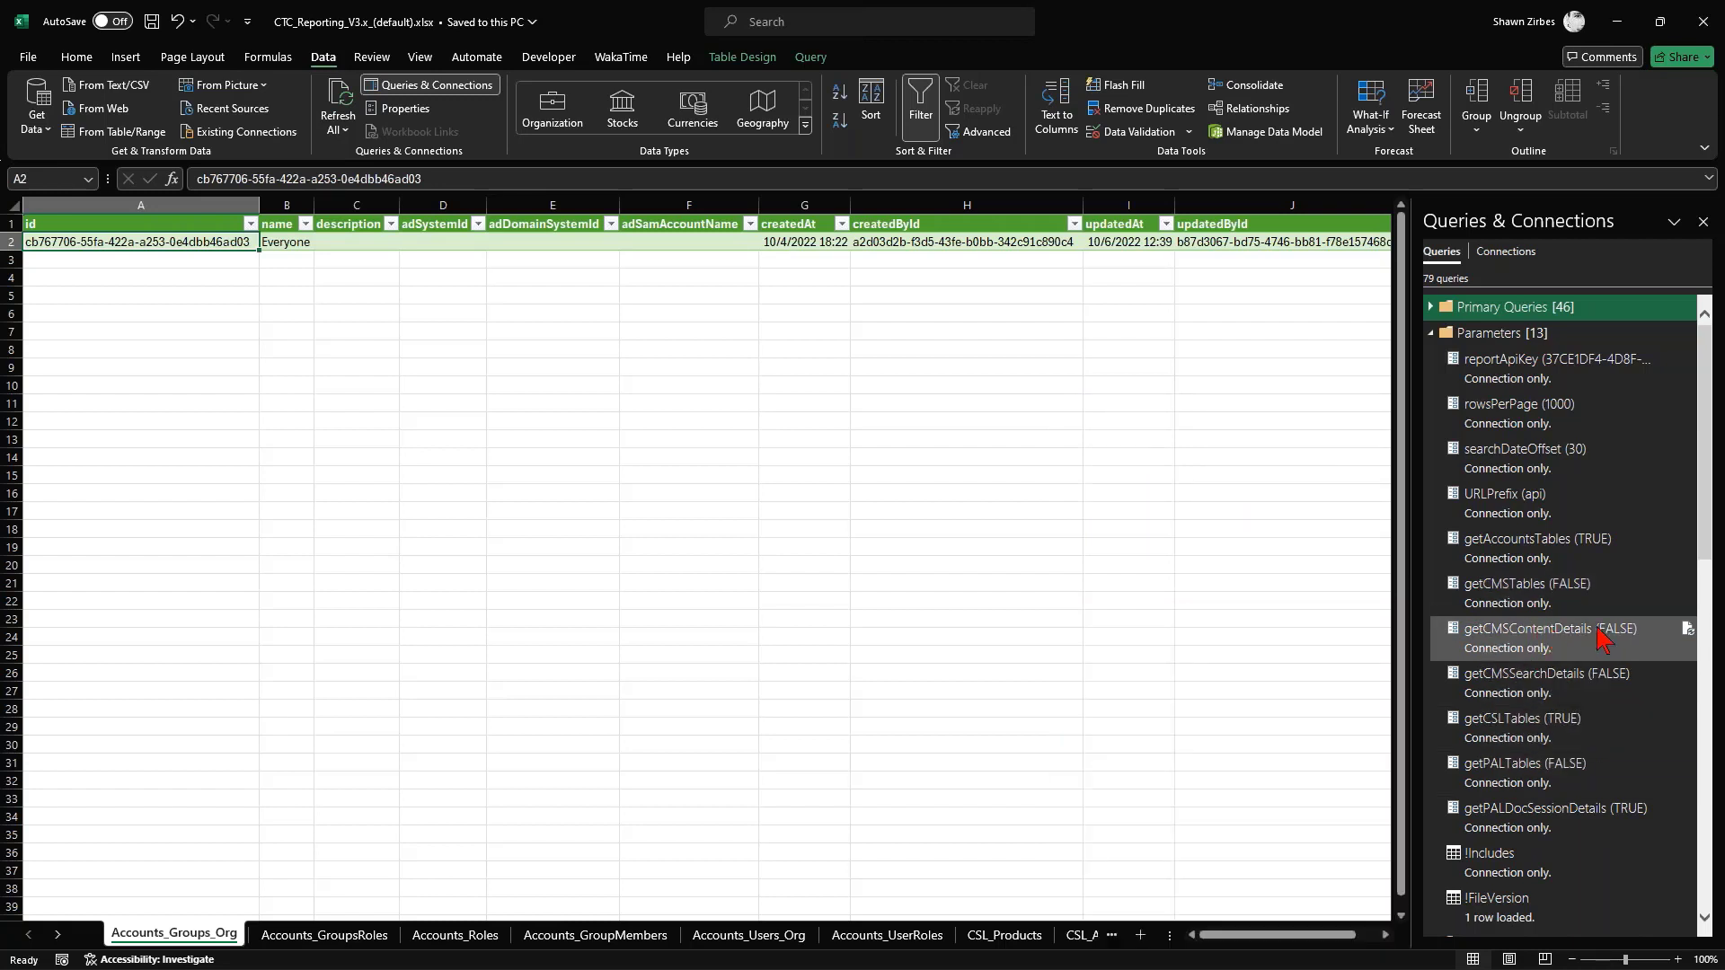
mouse_move(1607, 683)
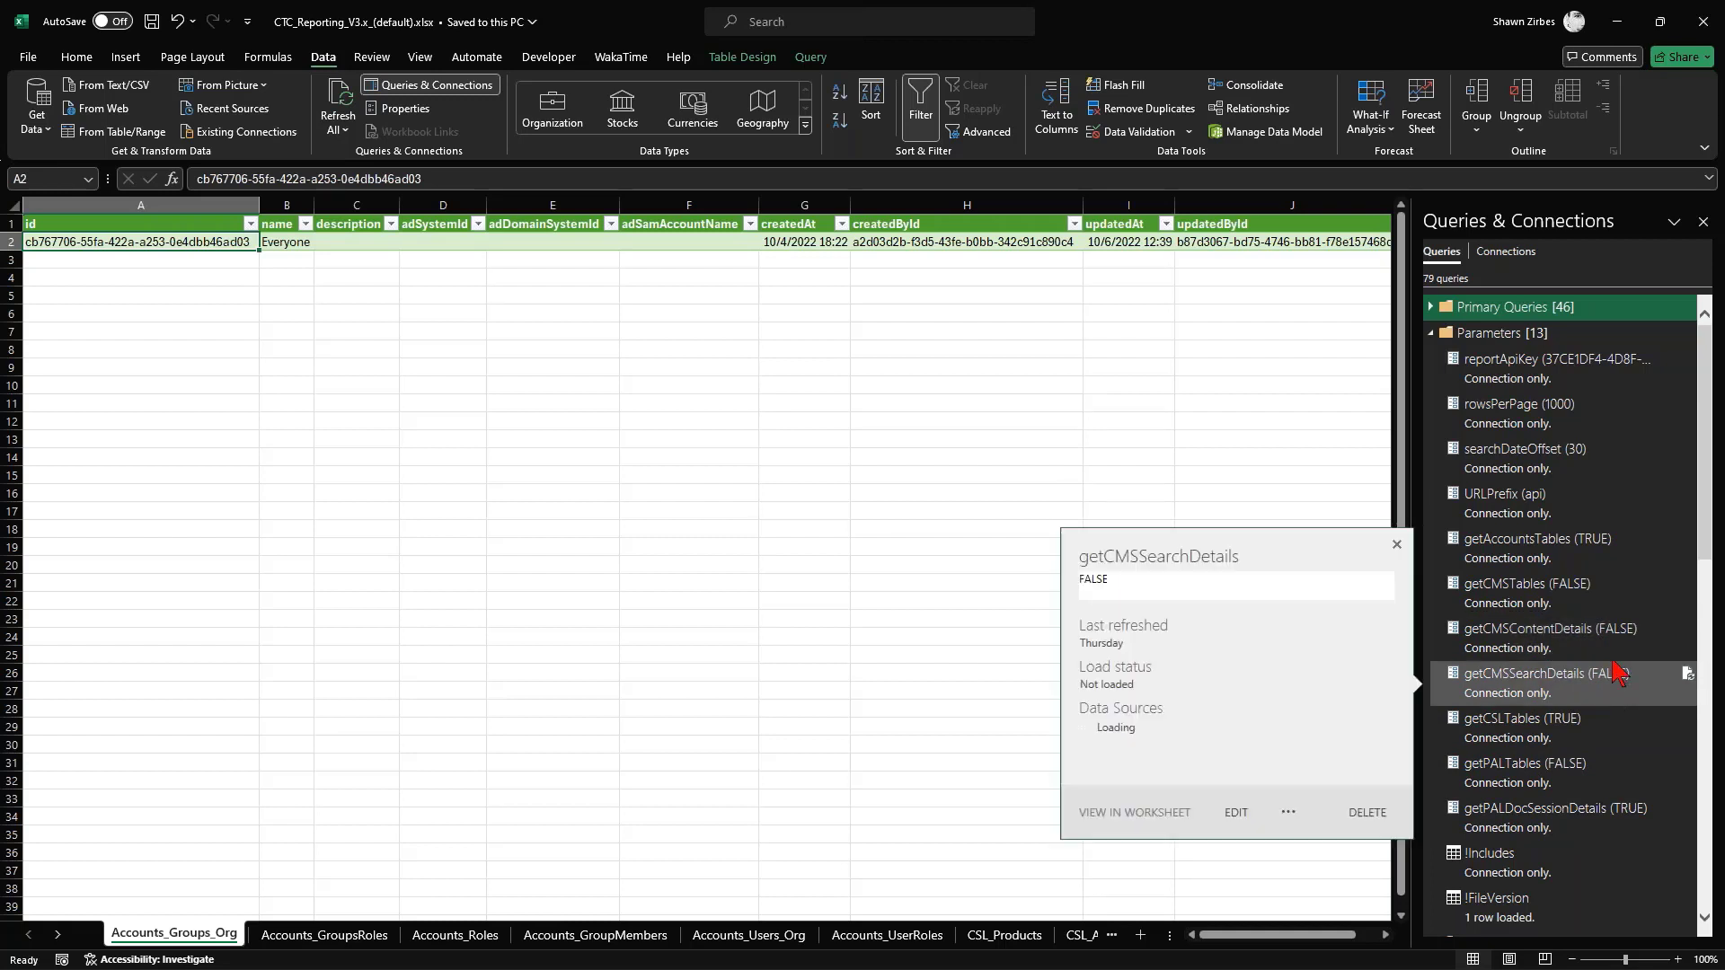
mouse_move(1601, 820)
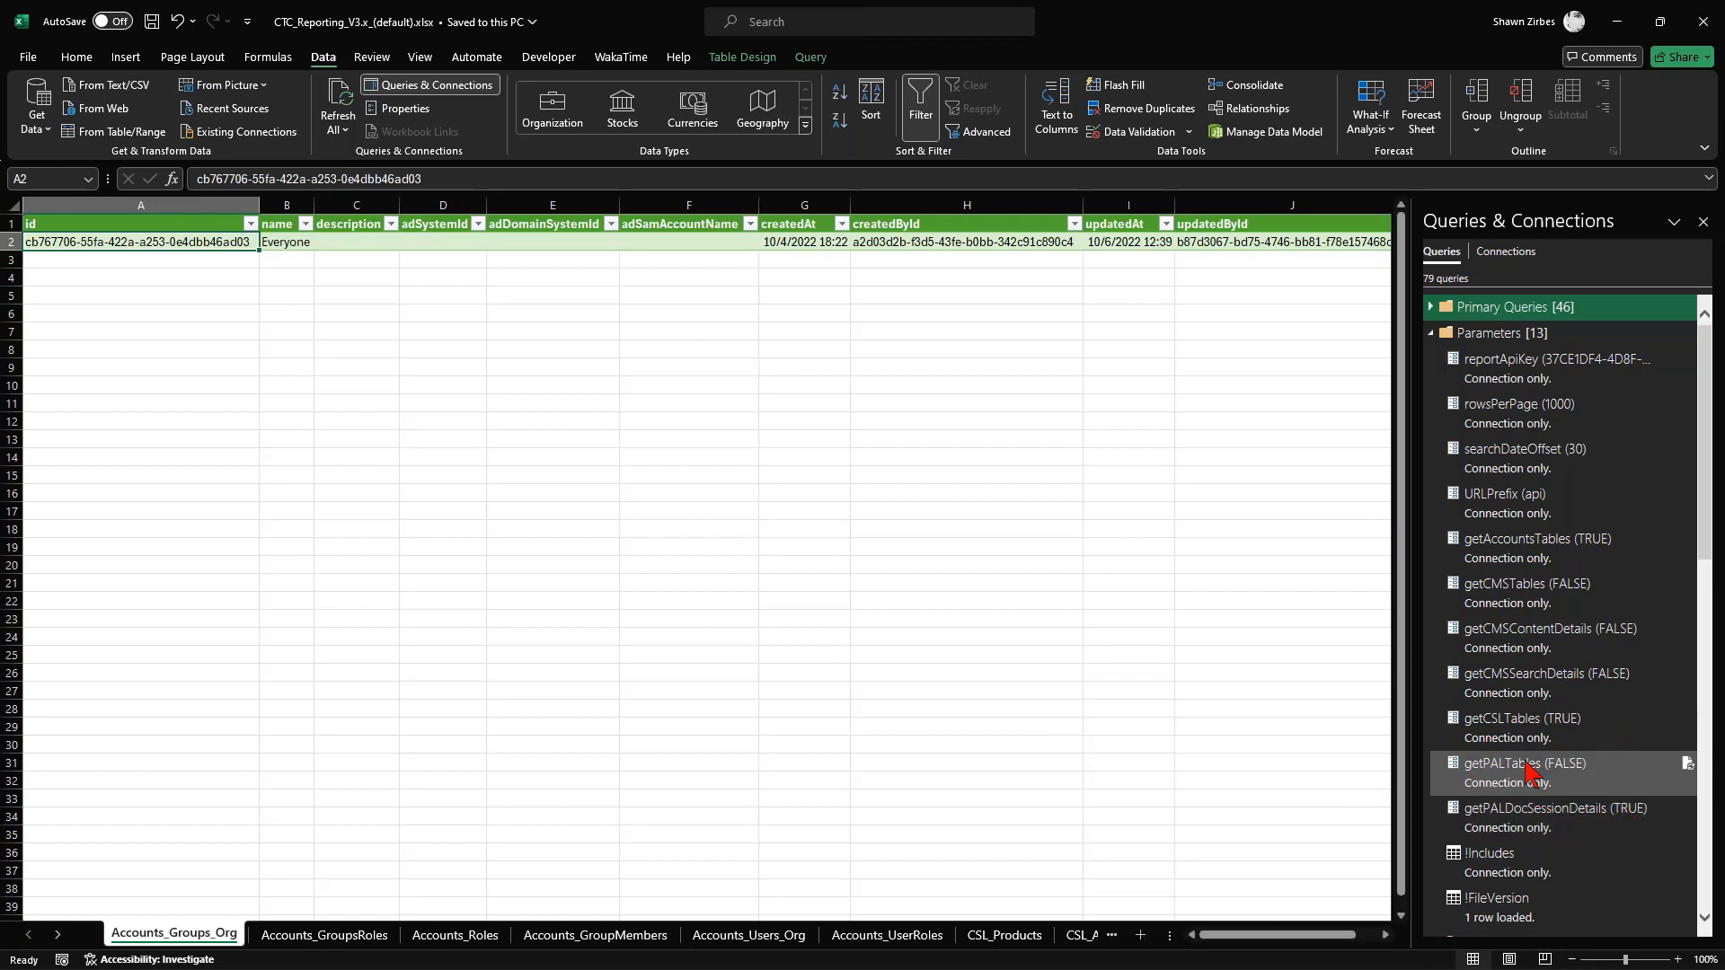
mouse_move(1545, 778)
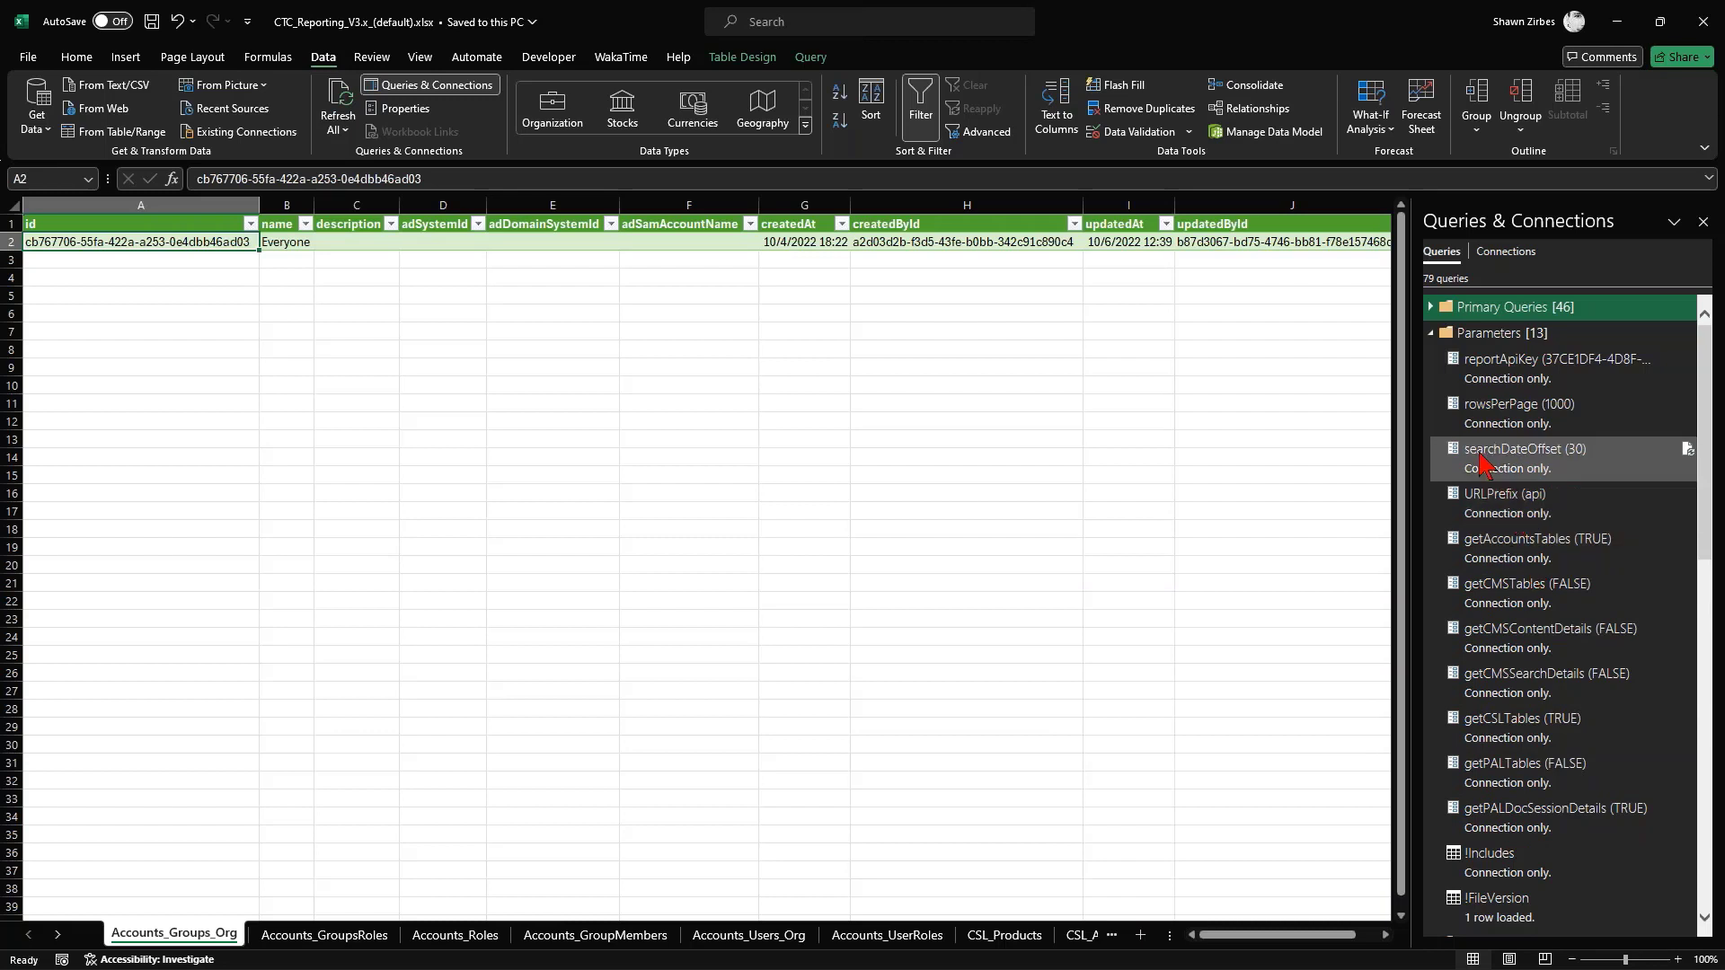
mouse_move(1545, 458)
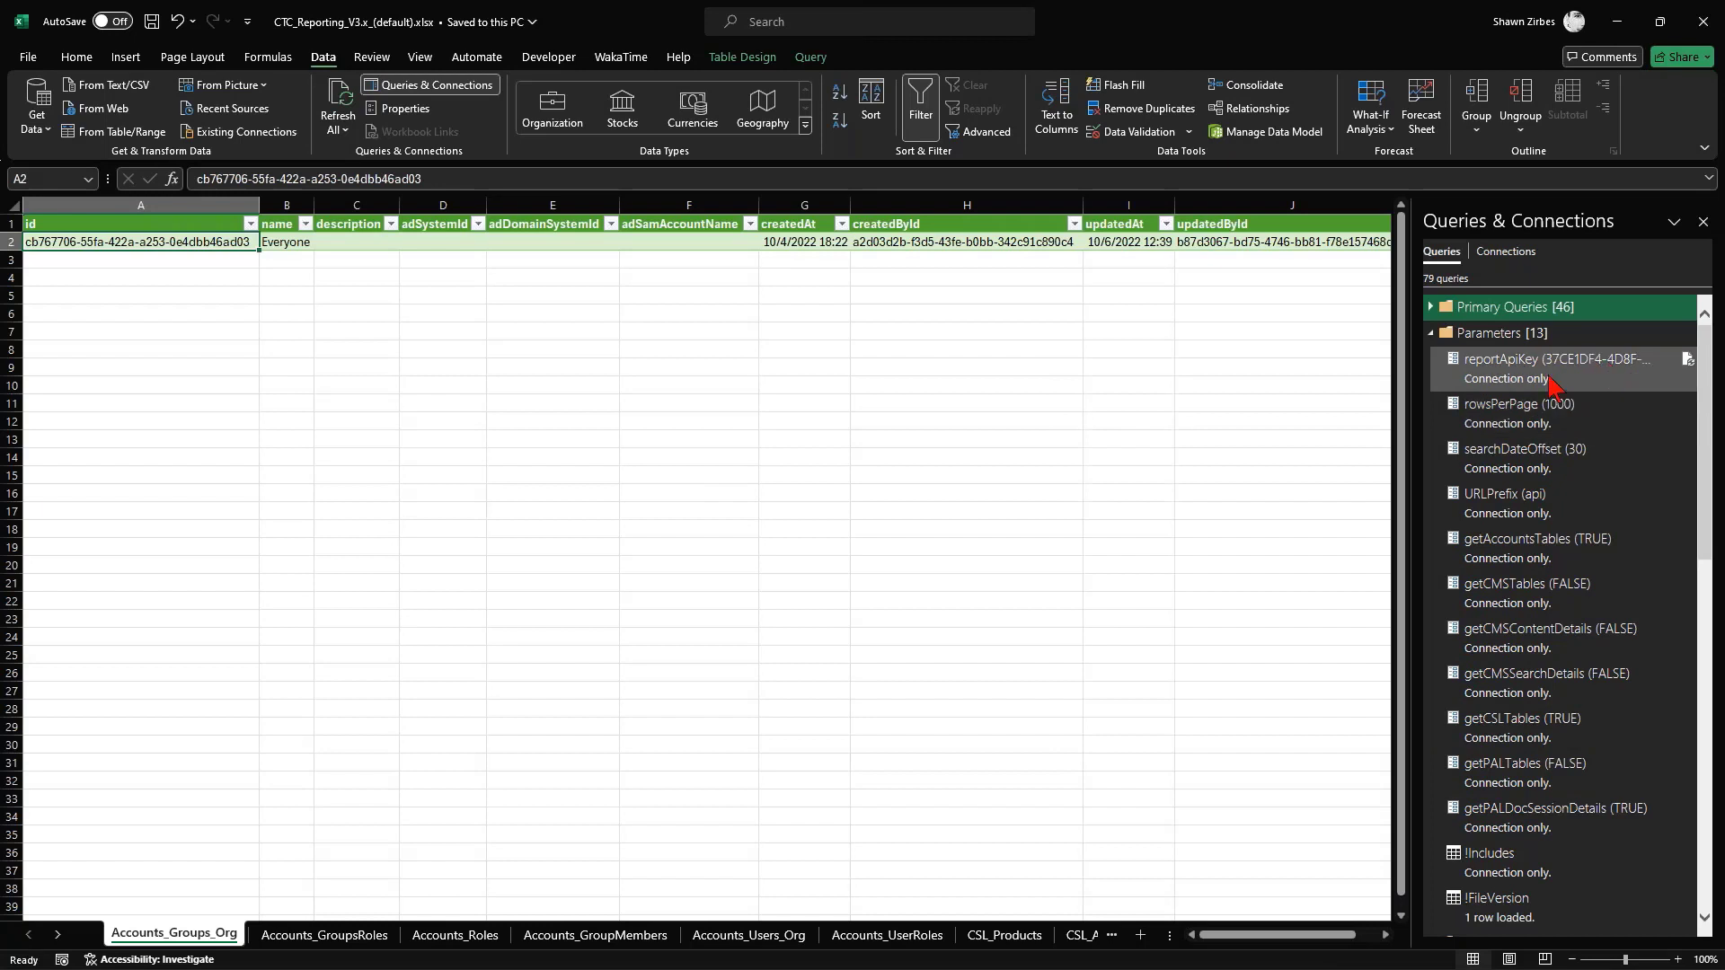
mouse_move(1534, 385)
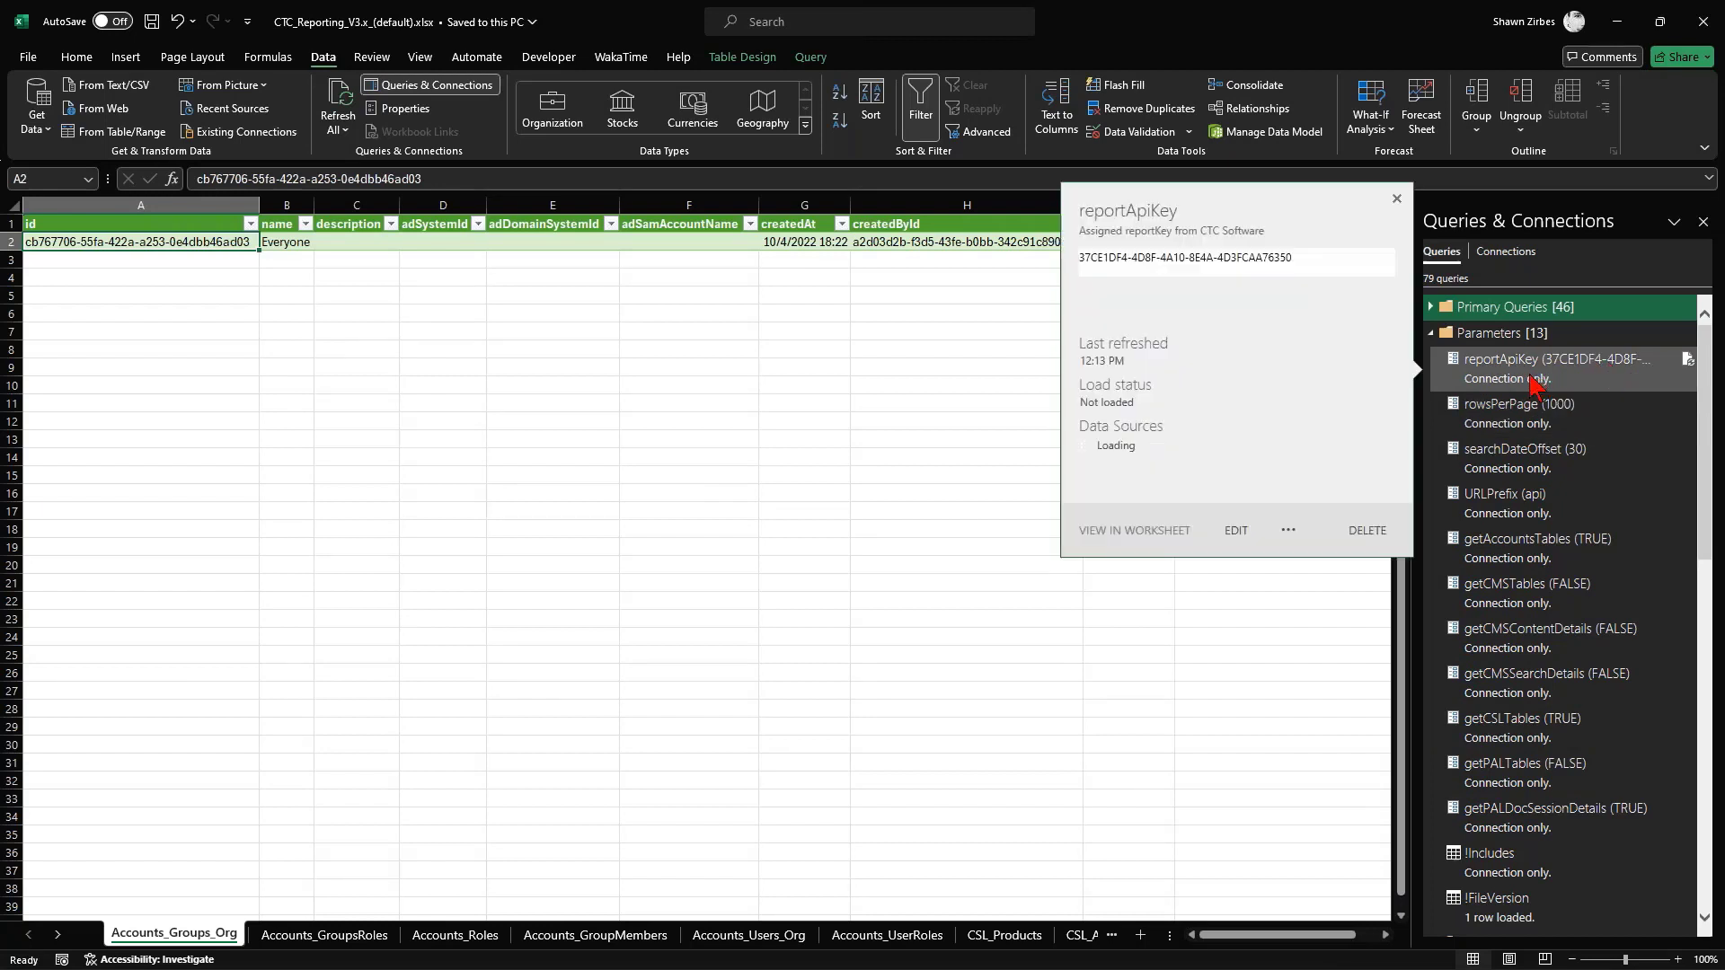
Close the queries and connections list and refresh all data in the workbook
click(1703, 222)
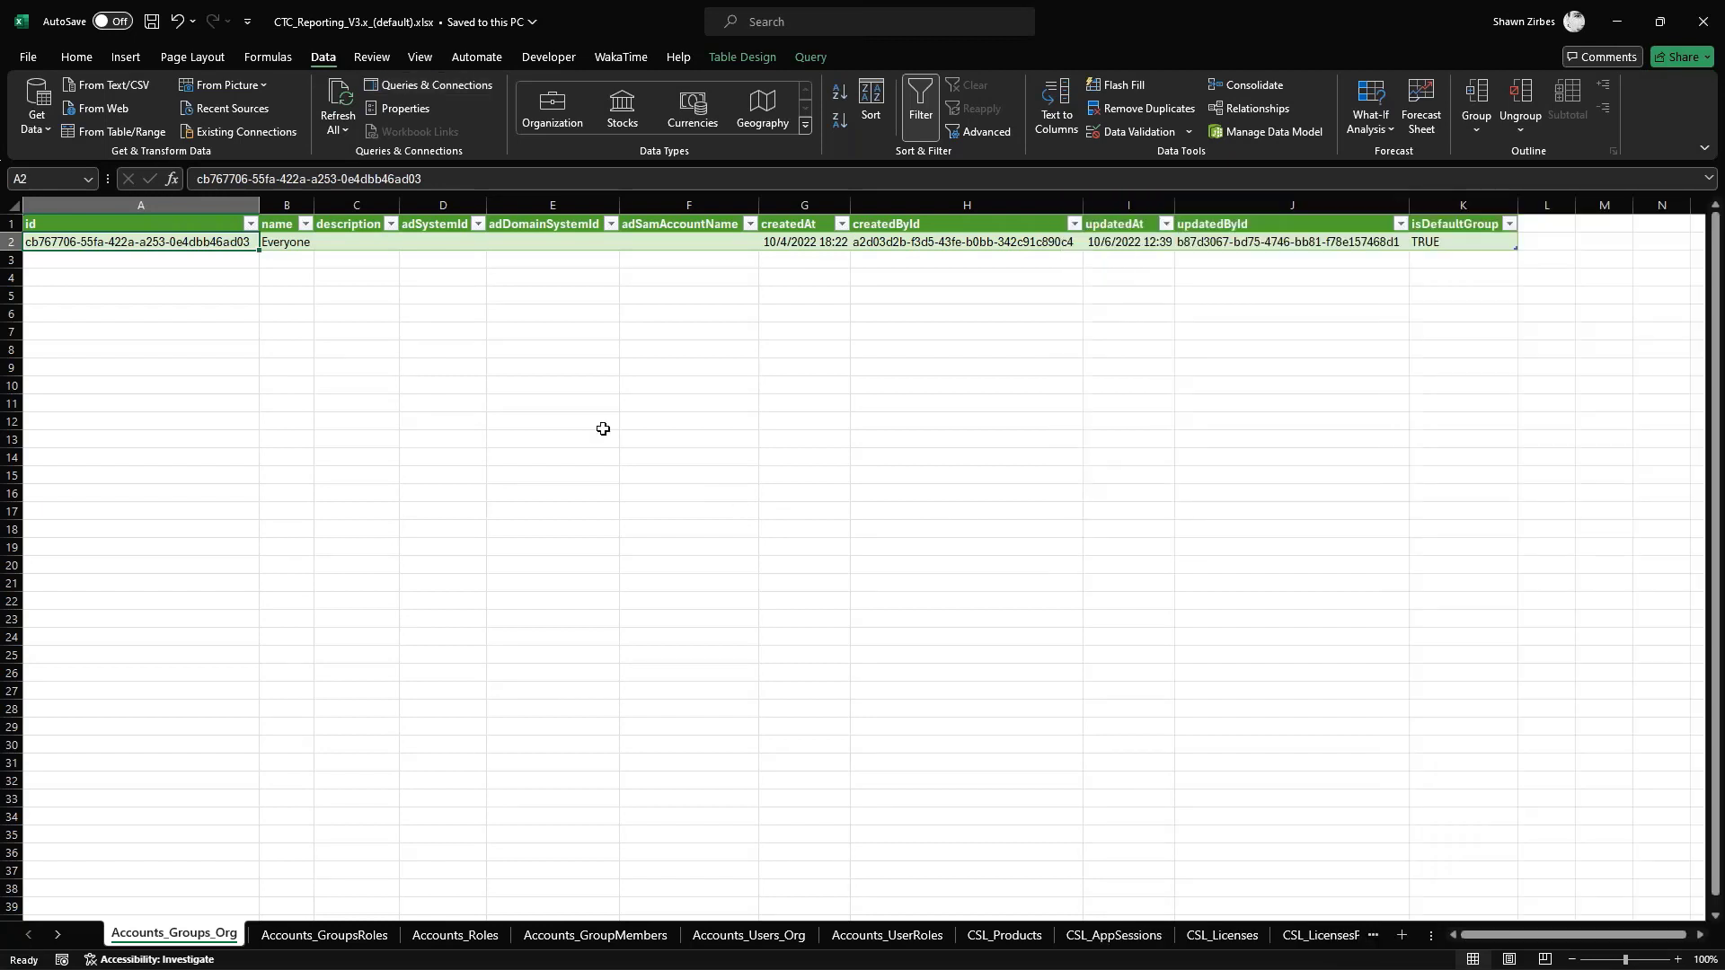
click(344, 112)
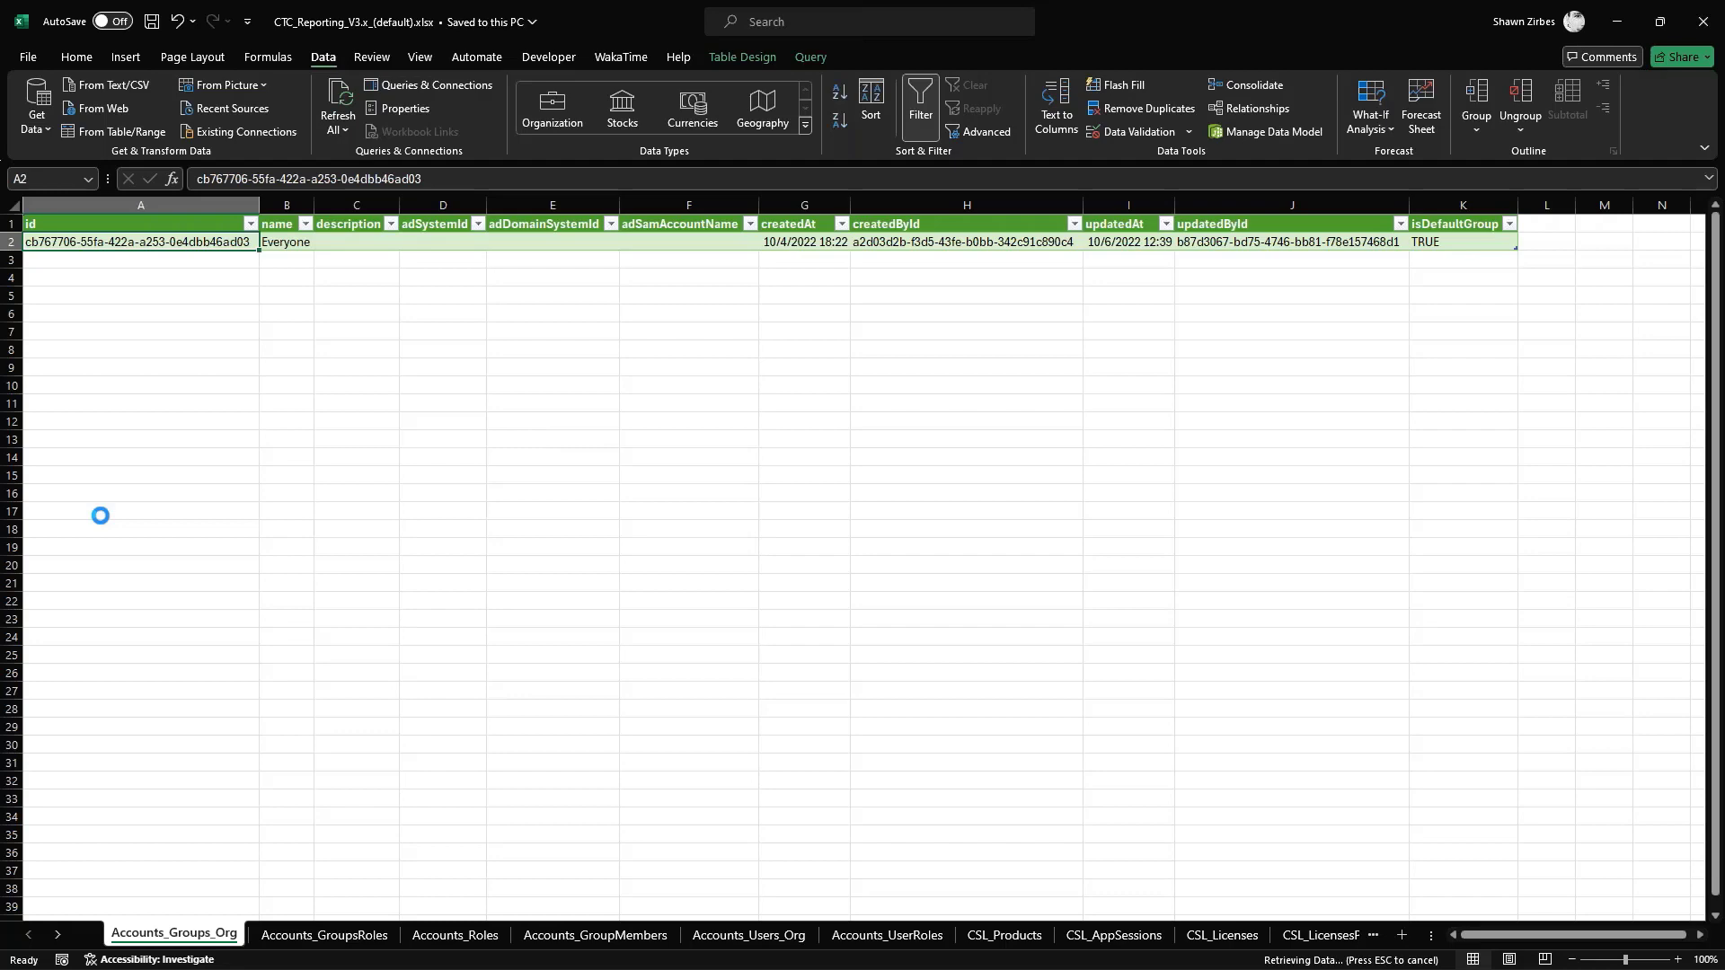
Switch to the CTC_Reporting_V3.x_(default) report in Power BI Desktop, maximize it and open its parameters for editing
key(alt+Tab)
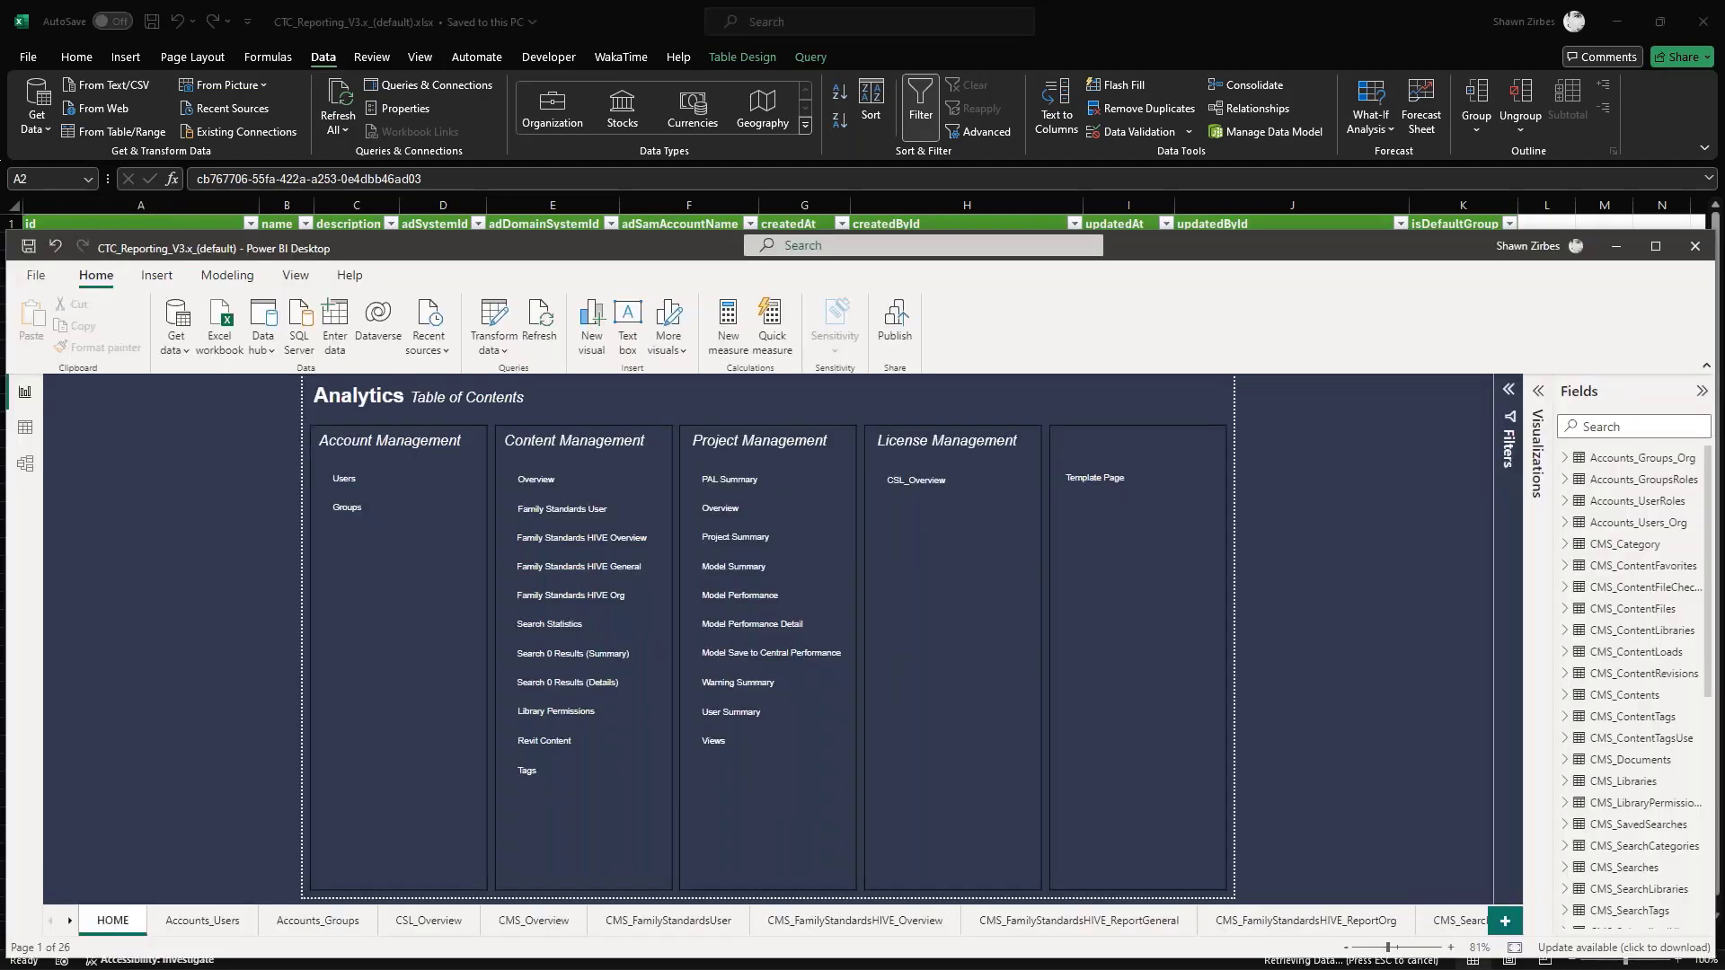
double_click(1165, 262)
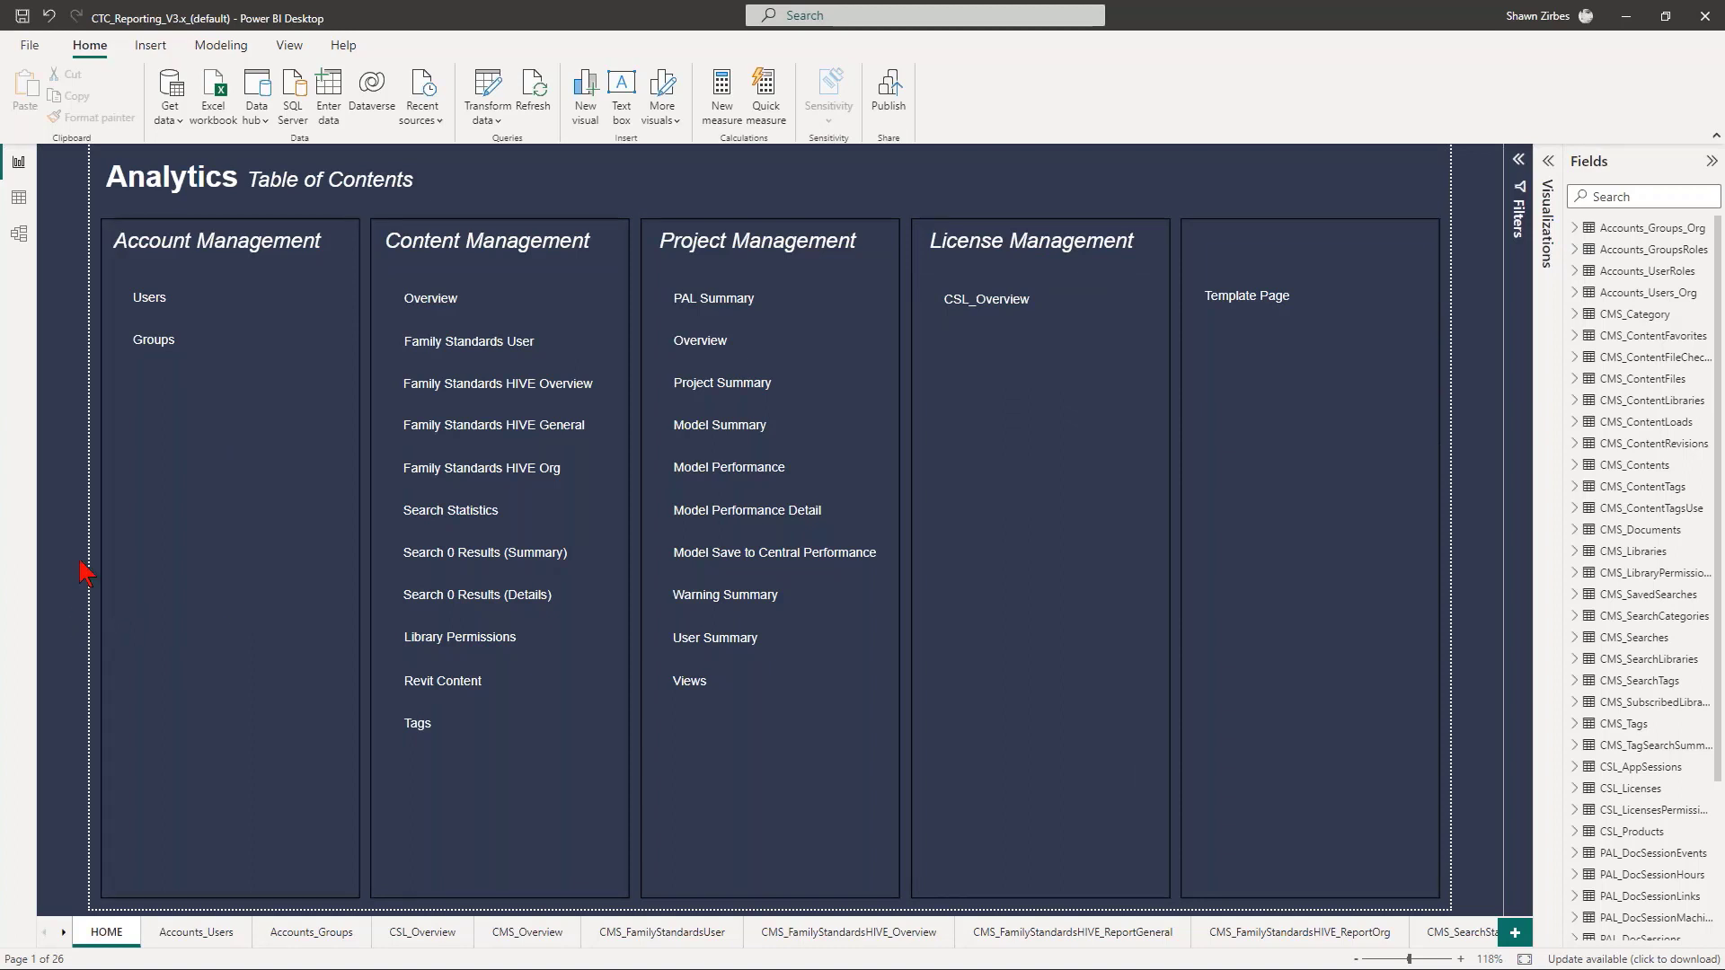
click(494, 127)
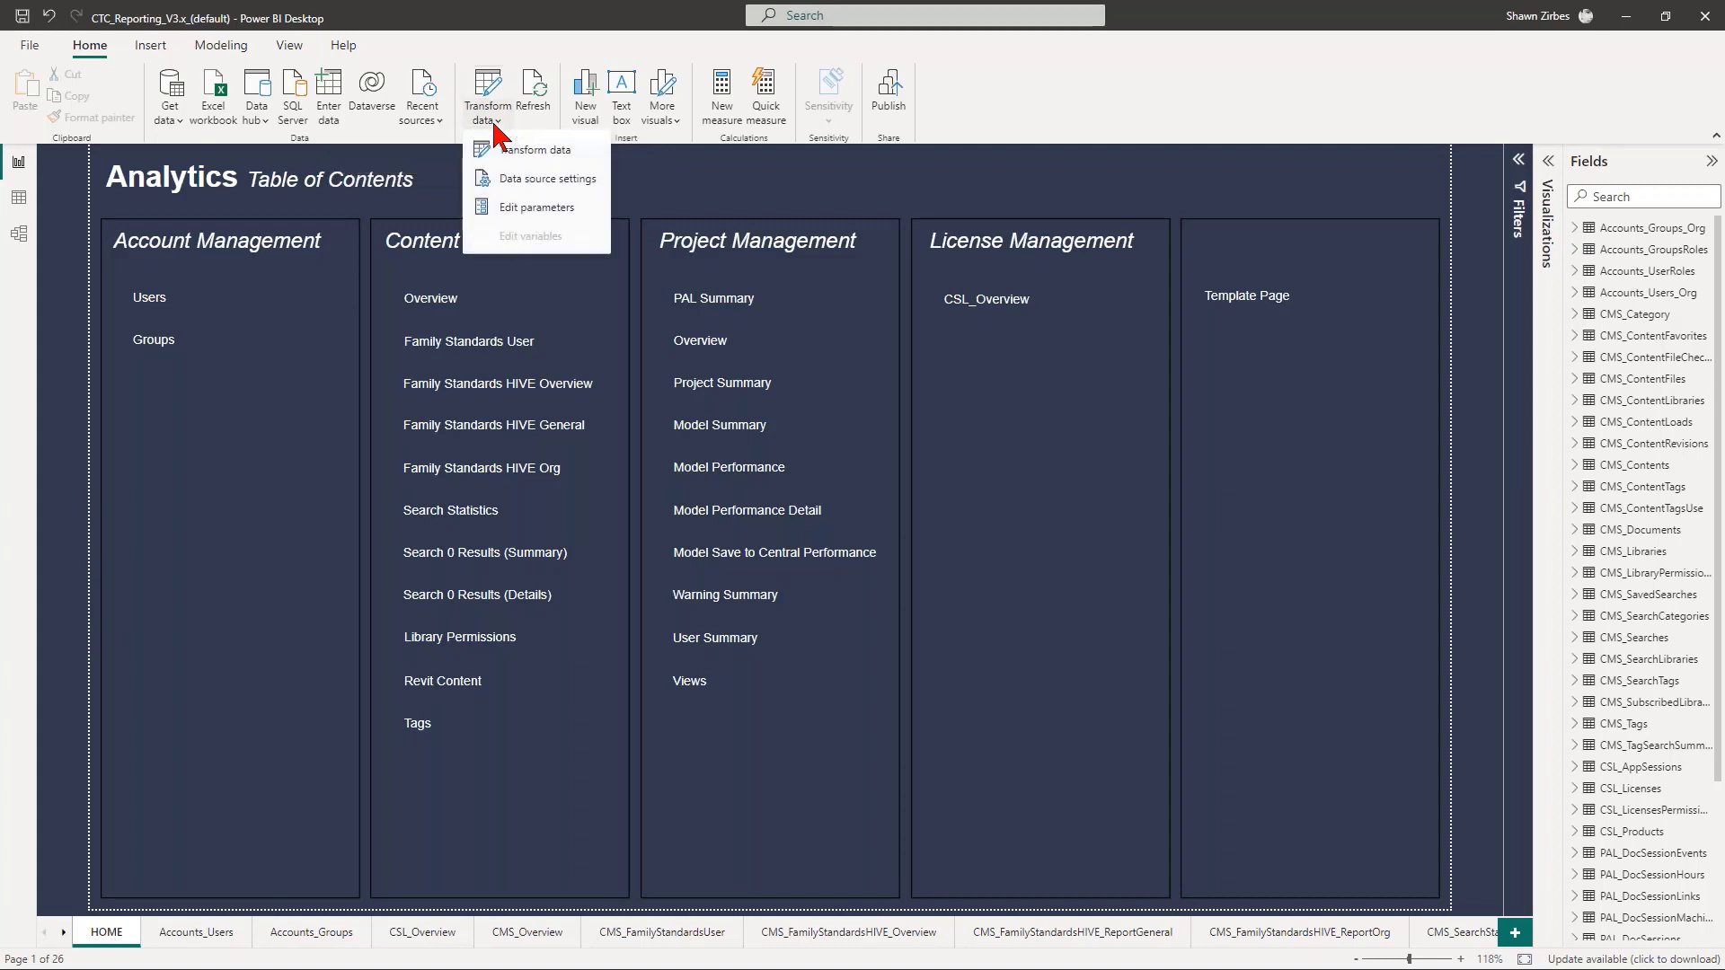
click(521, 214)
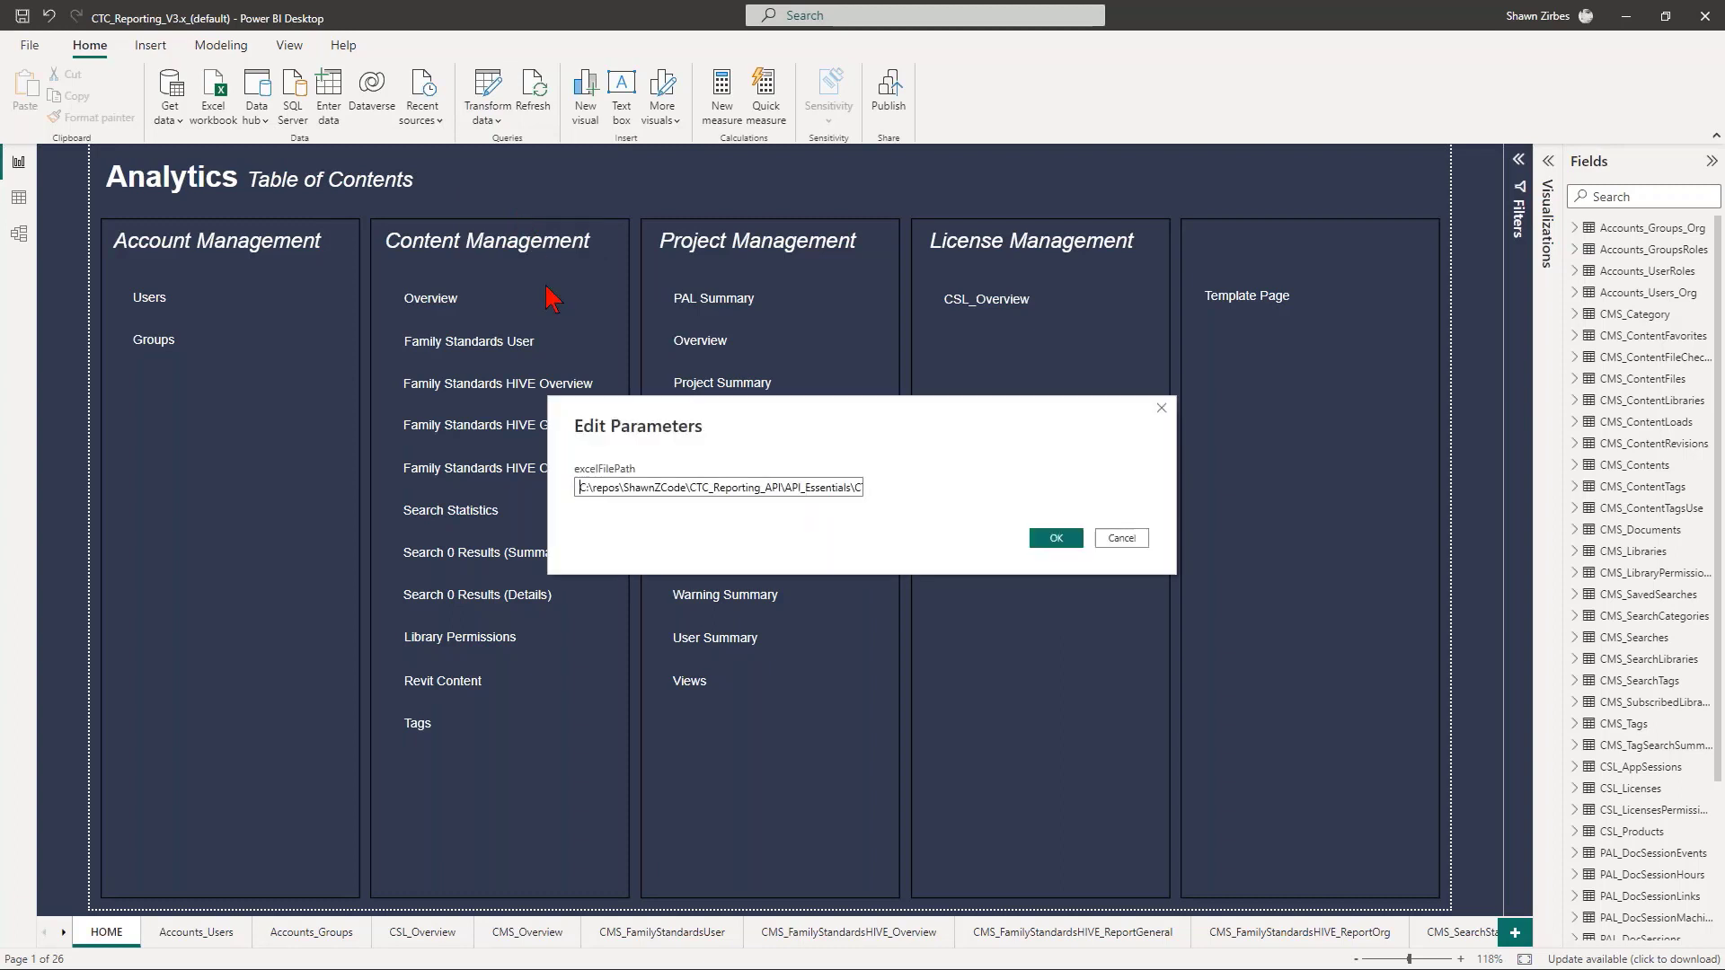
Switch to the CTC Reporting Webinar folder in File Explorer and copy the full path of the CTC_Reporting_V3.x_(default).xlsx workbook
drag(576, 488, 854, 492)
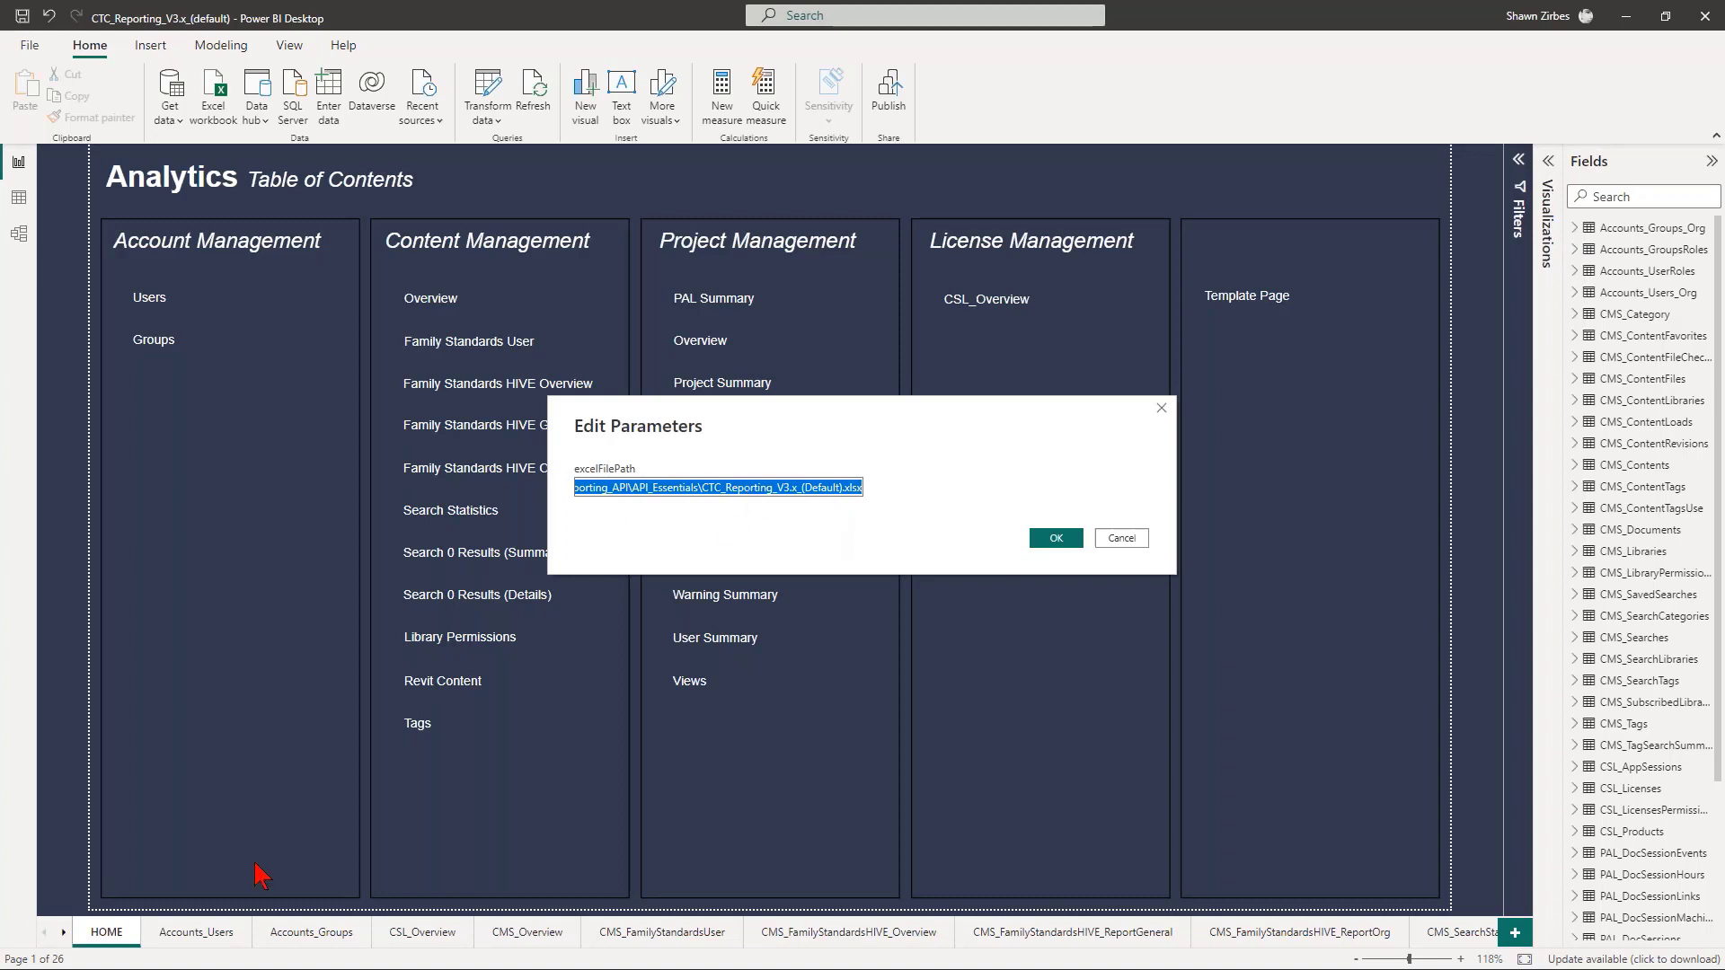
click(33, 917)
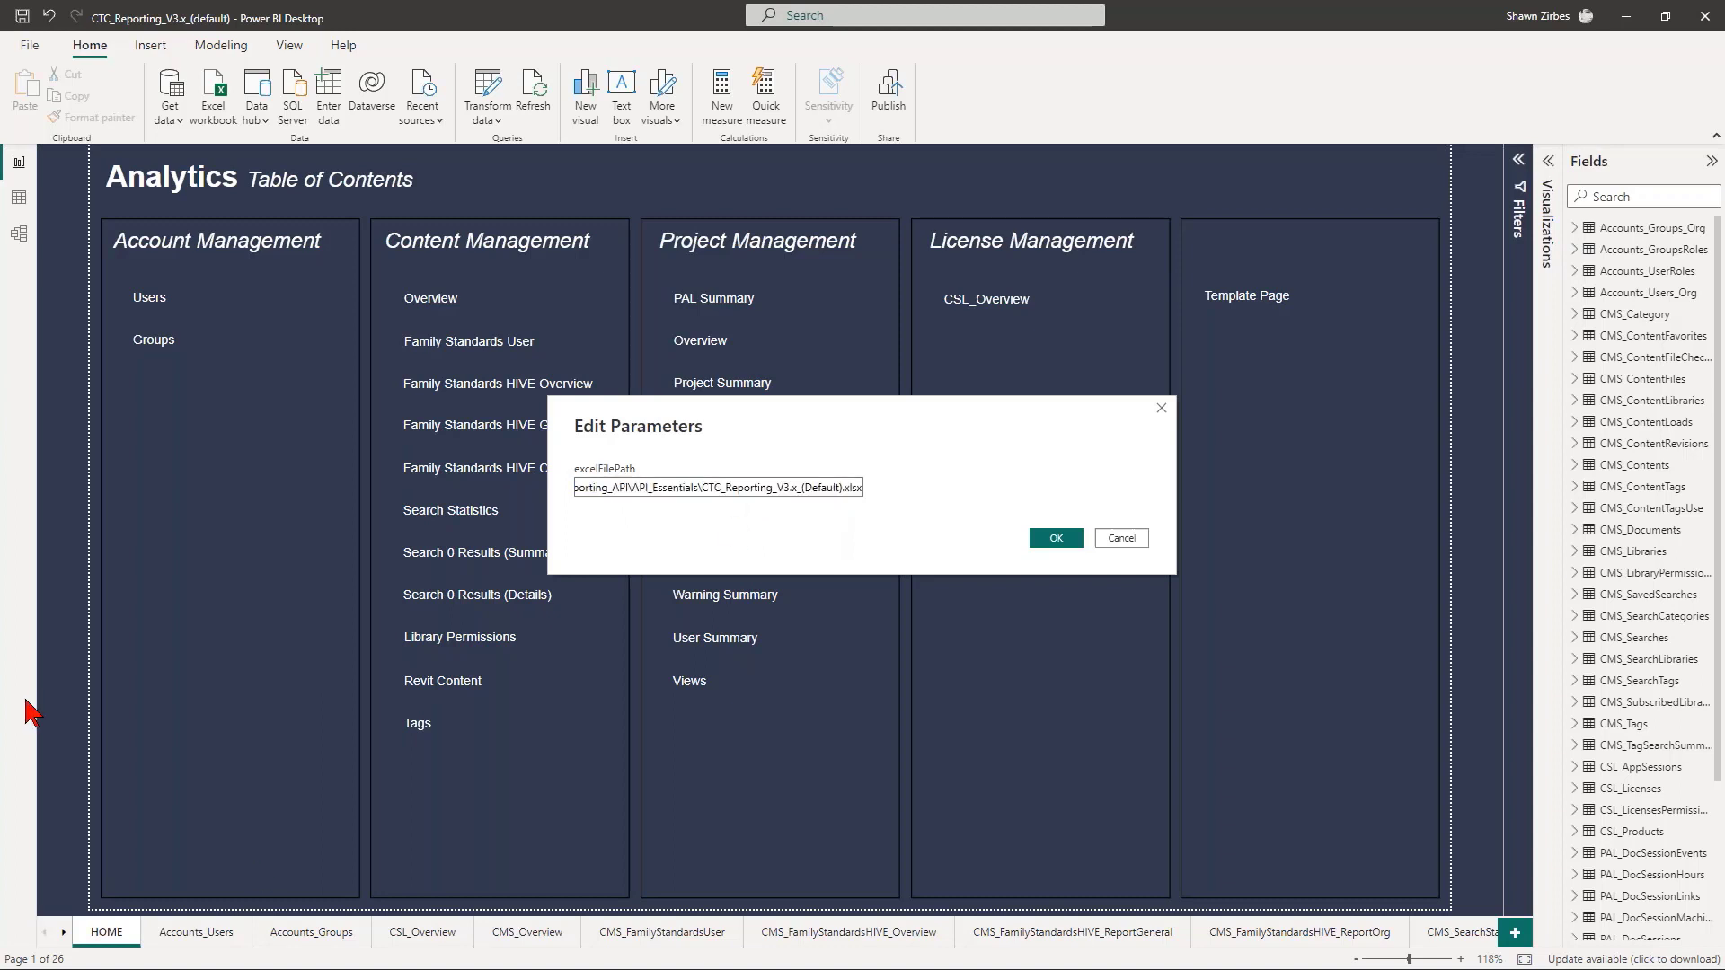
click(33, 712)
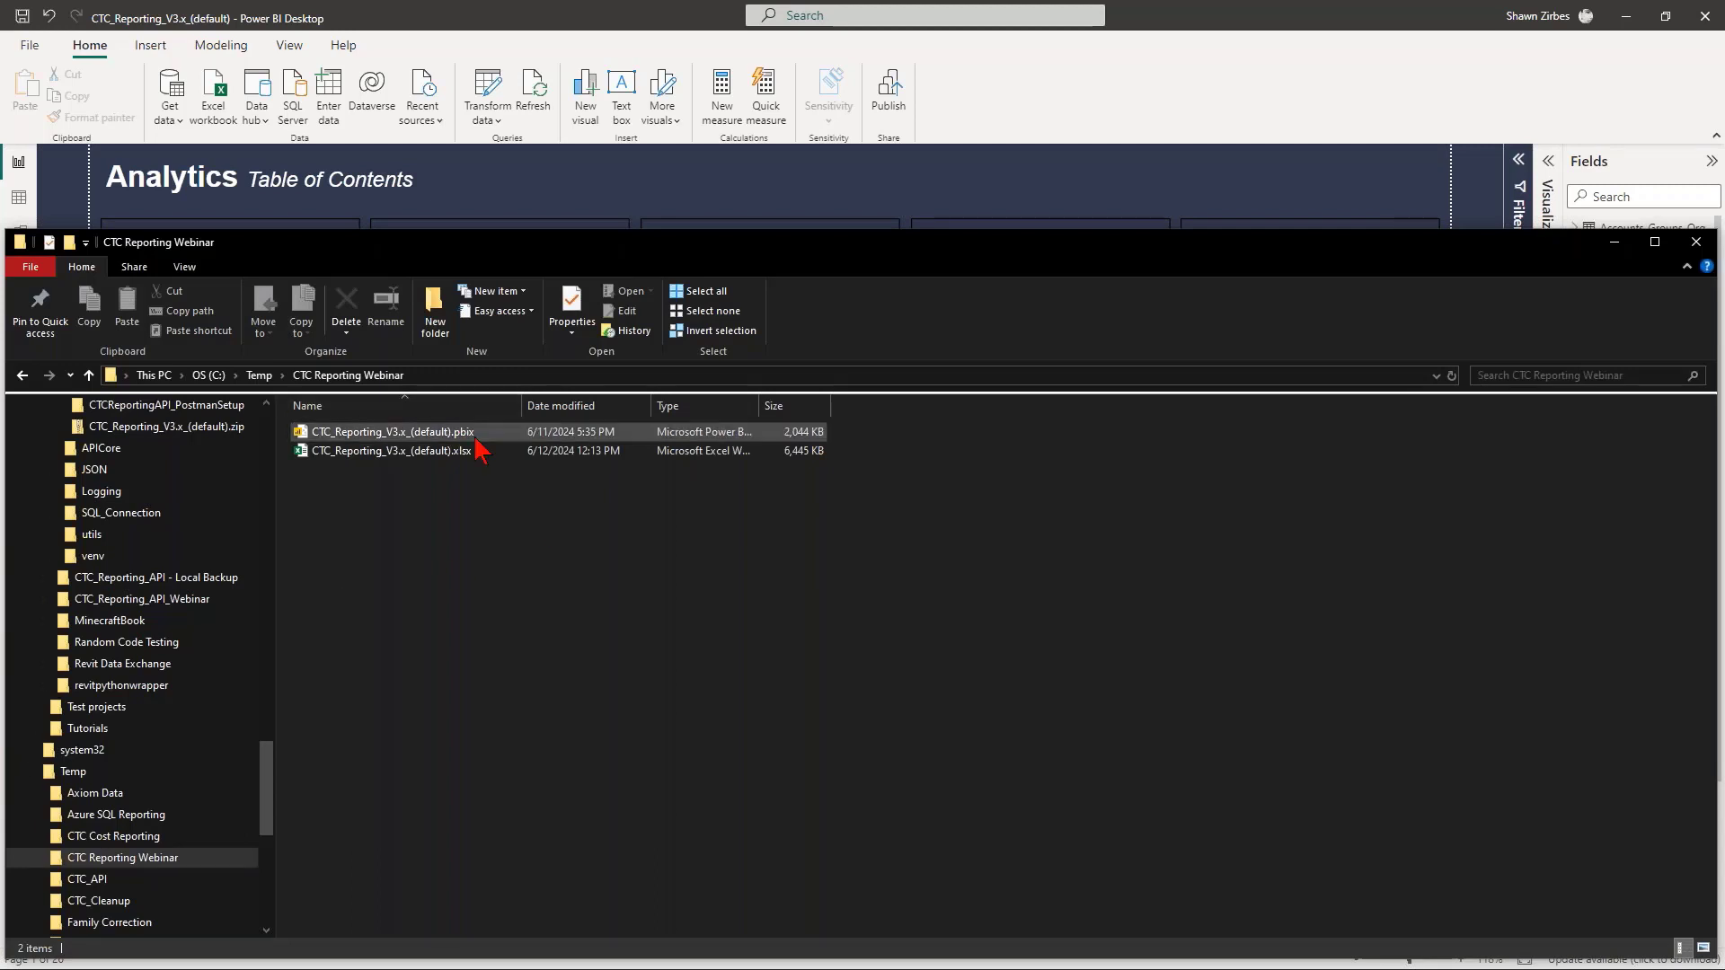
click(430, 458)
right_click(429, 458)
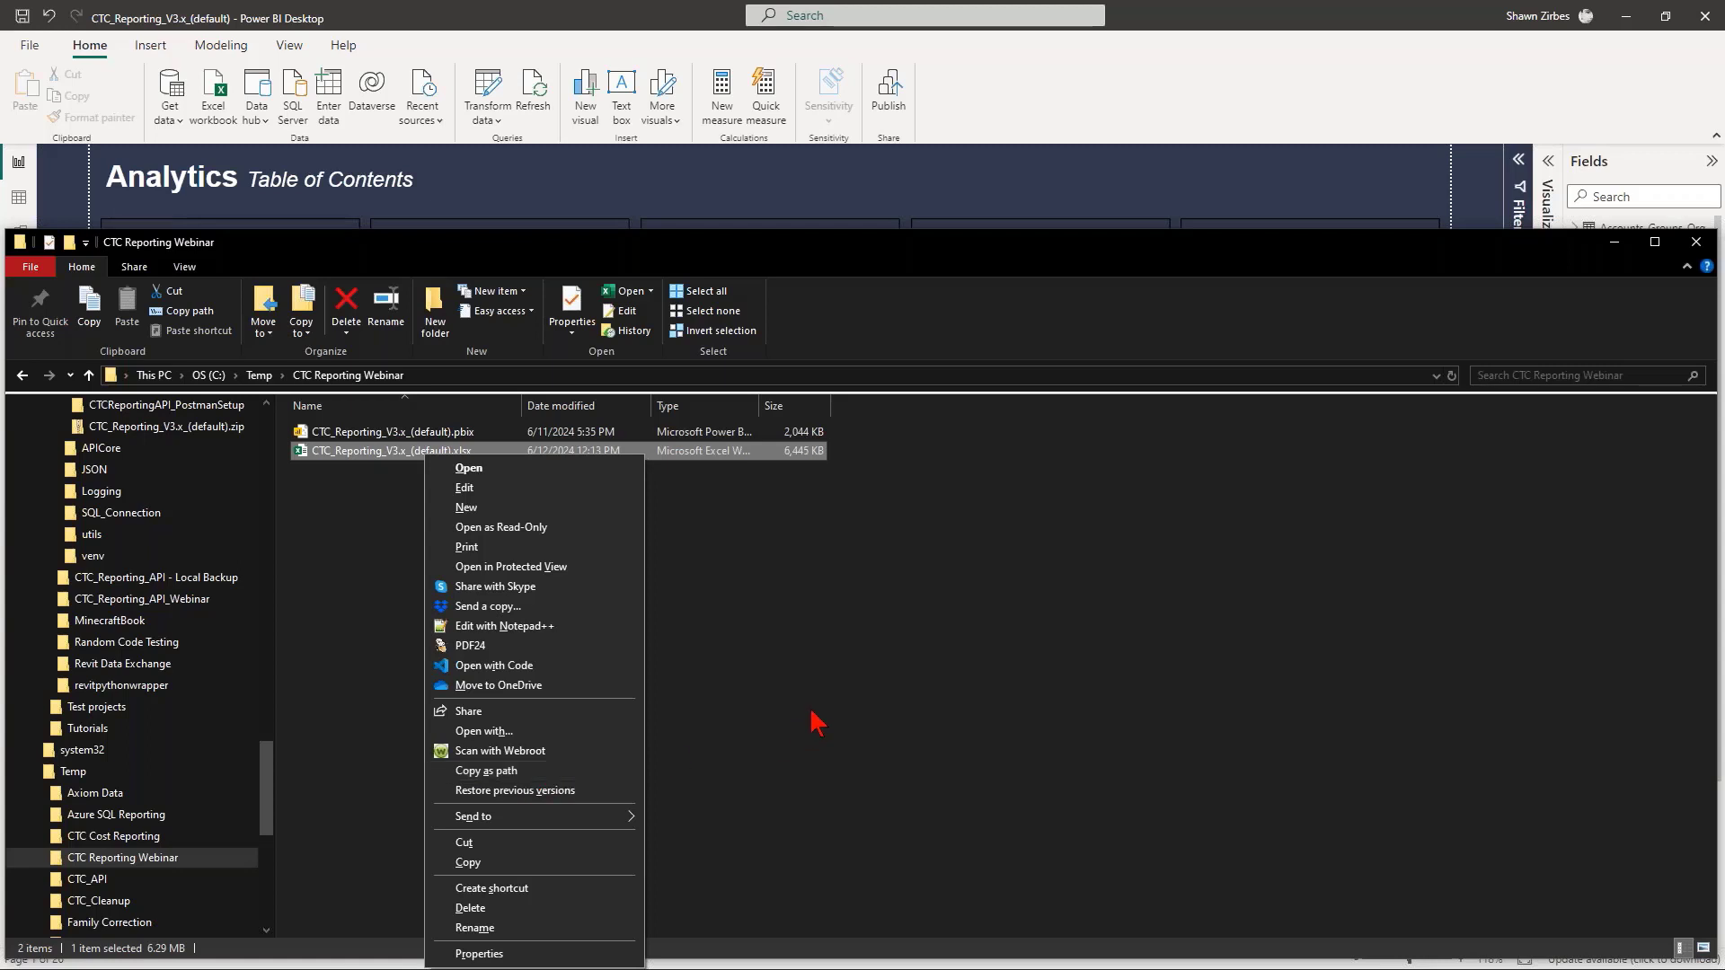
click(575, 379)
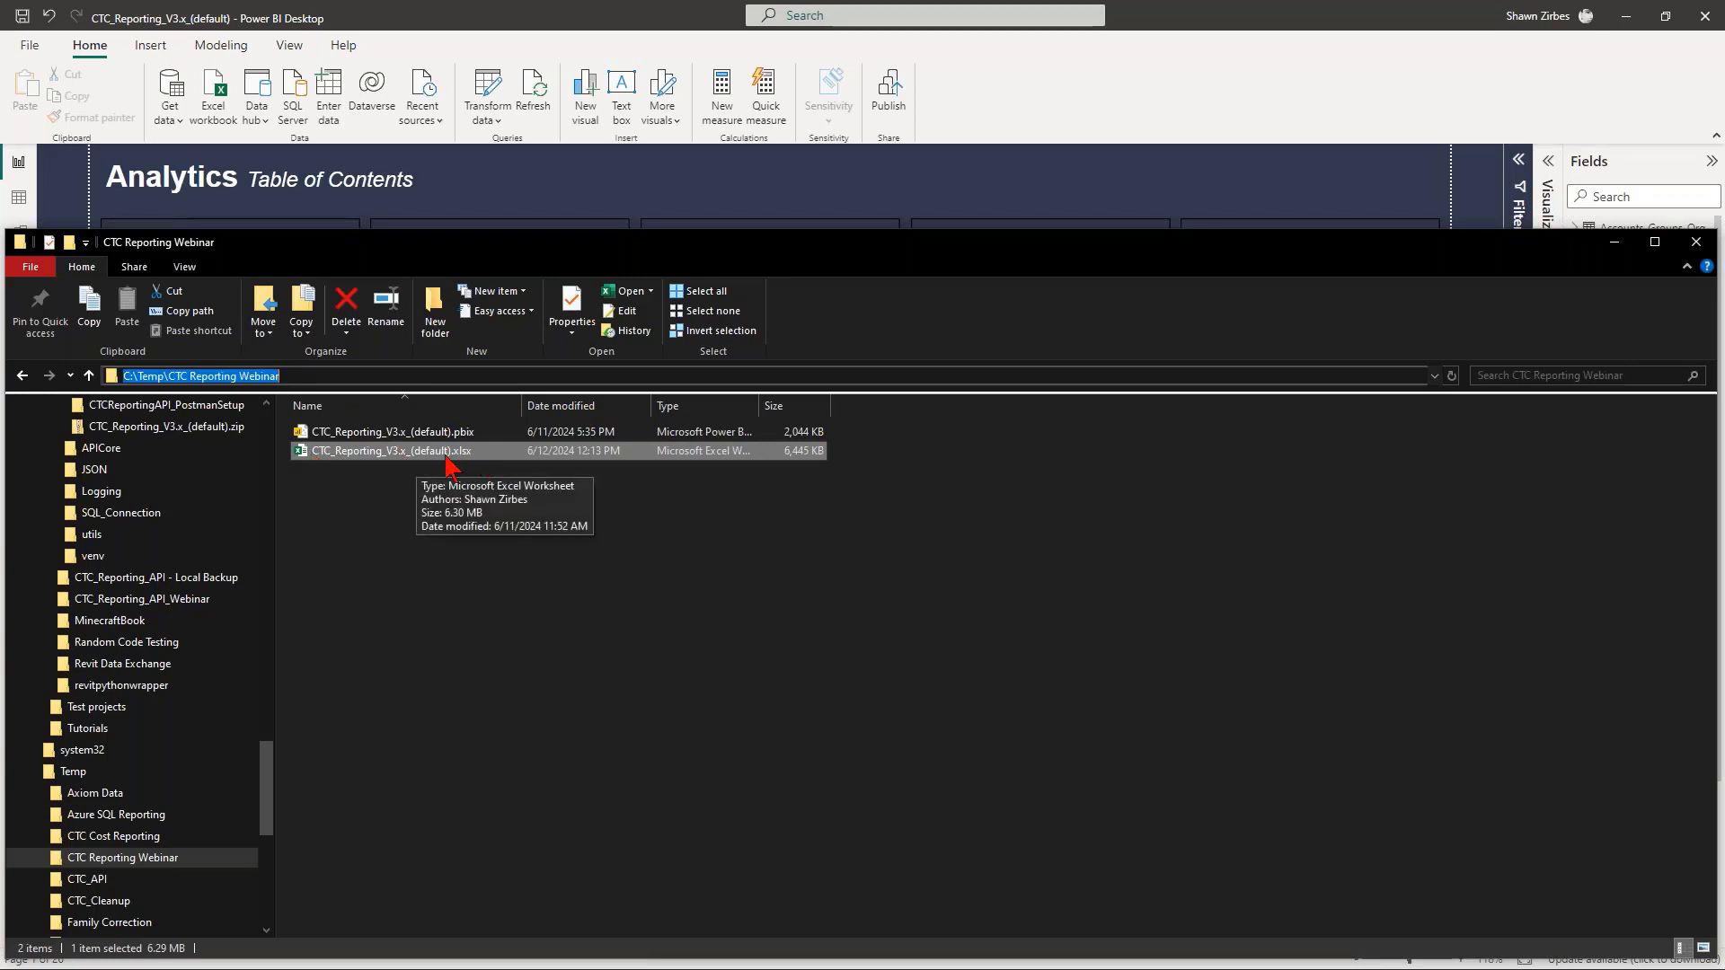
click(404, 586)
right_click(393, 459)
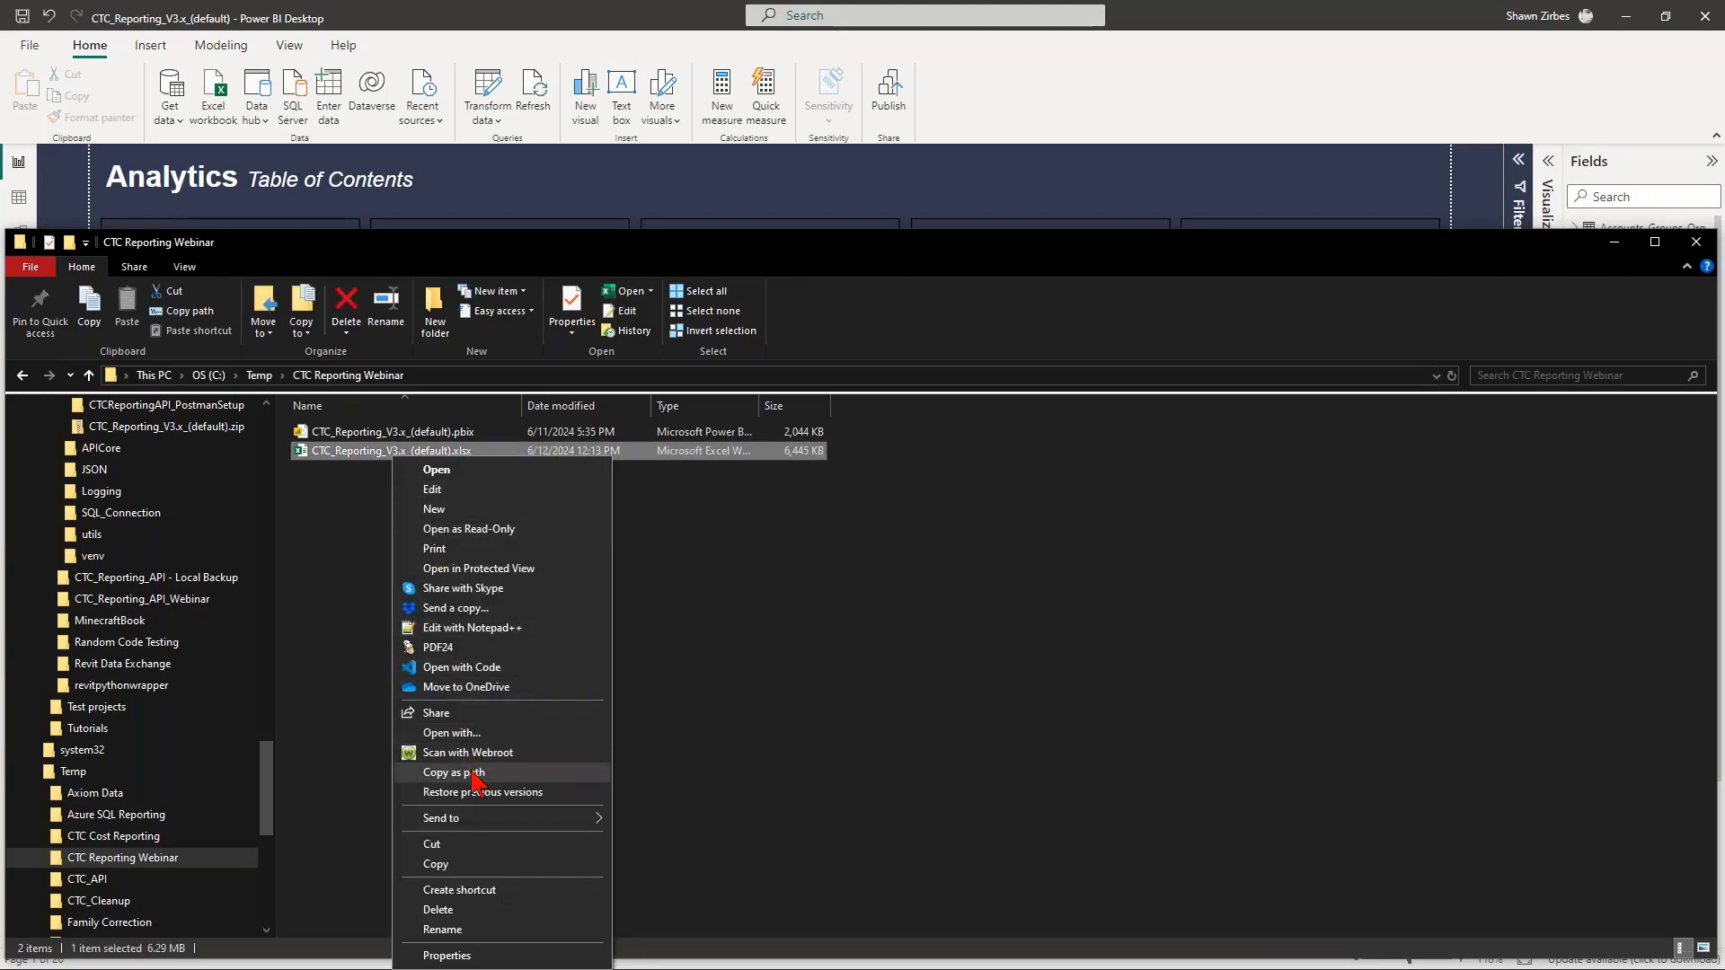
click(473, 772)
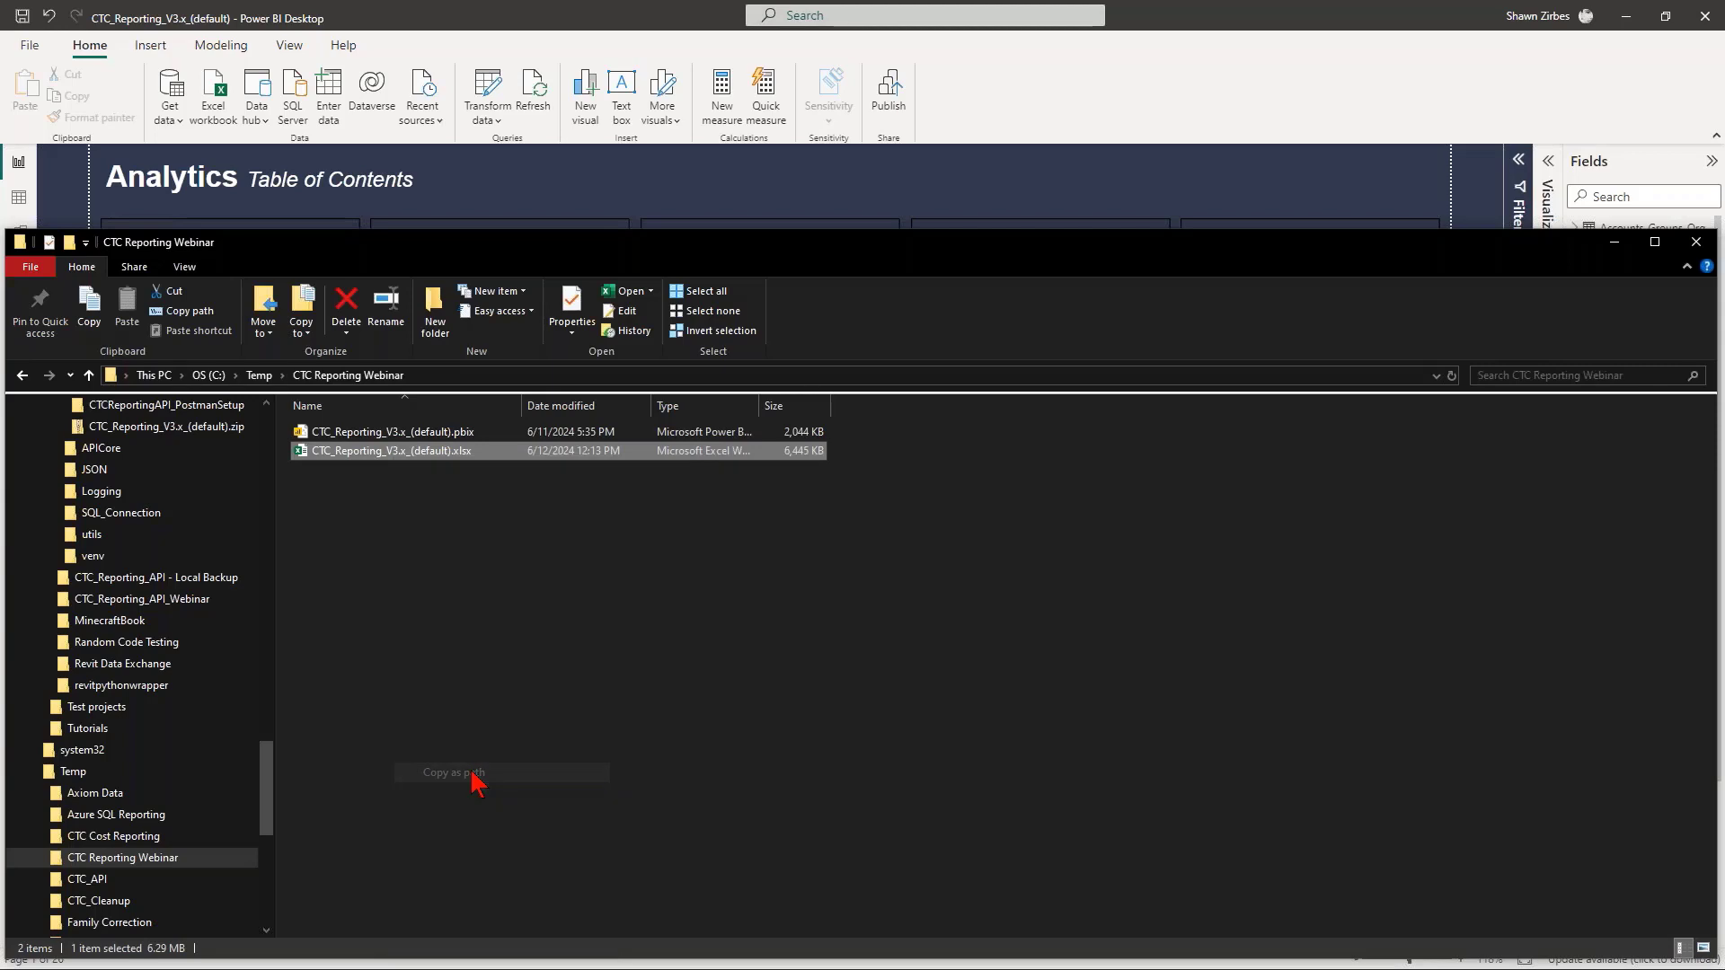
Set the report's excelFilePath parameter to C:\Temp\CTC Reporting Webinar\CTC_Reporting_V3.x_(default).xlsx without surrounding quotes, and confirm it
click(1166, 31)
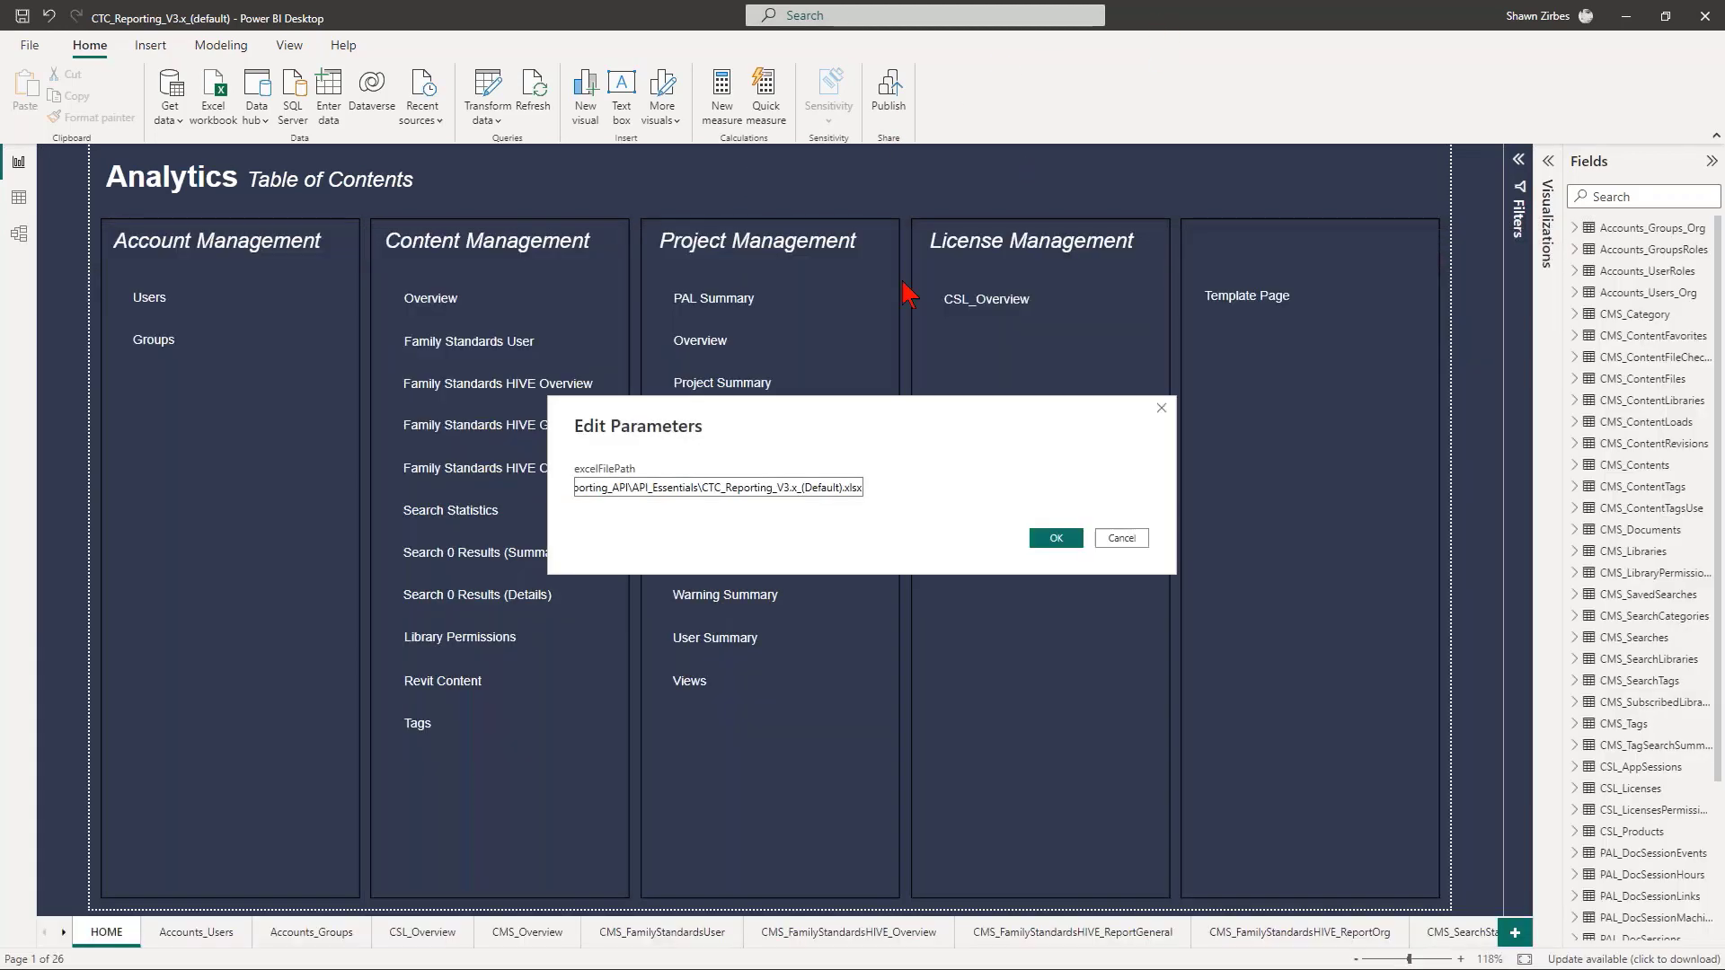
click(820, 488)
key(ctrl+a)
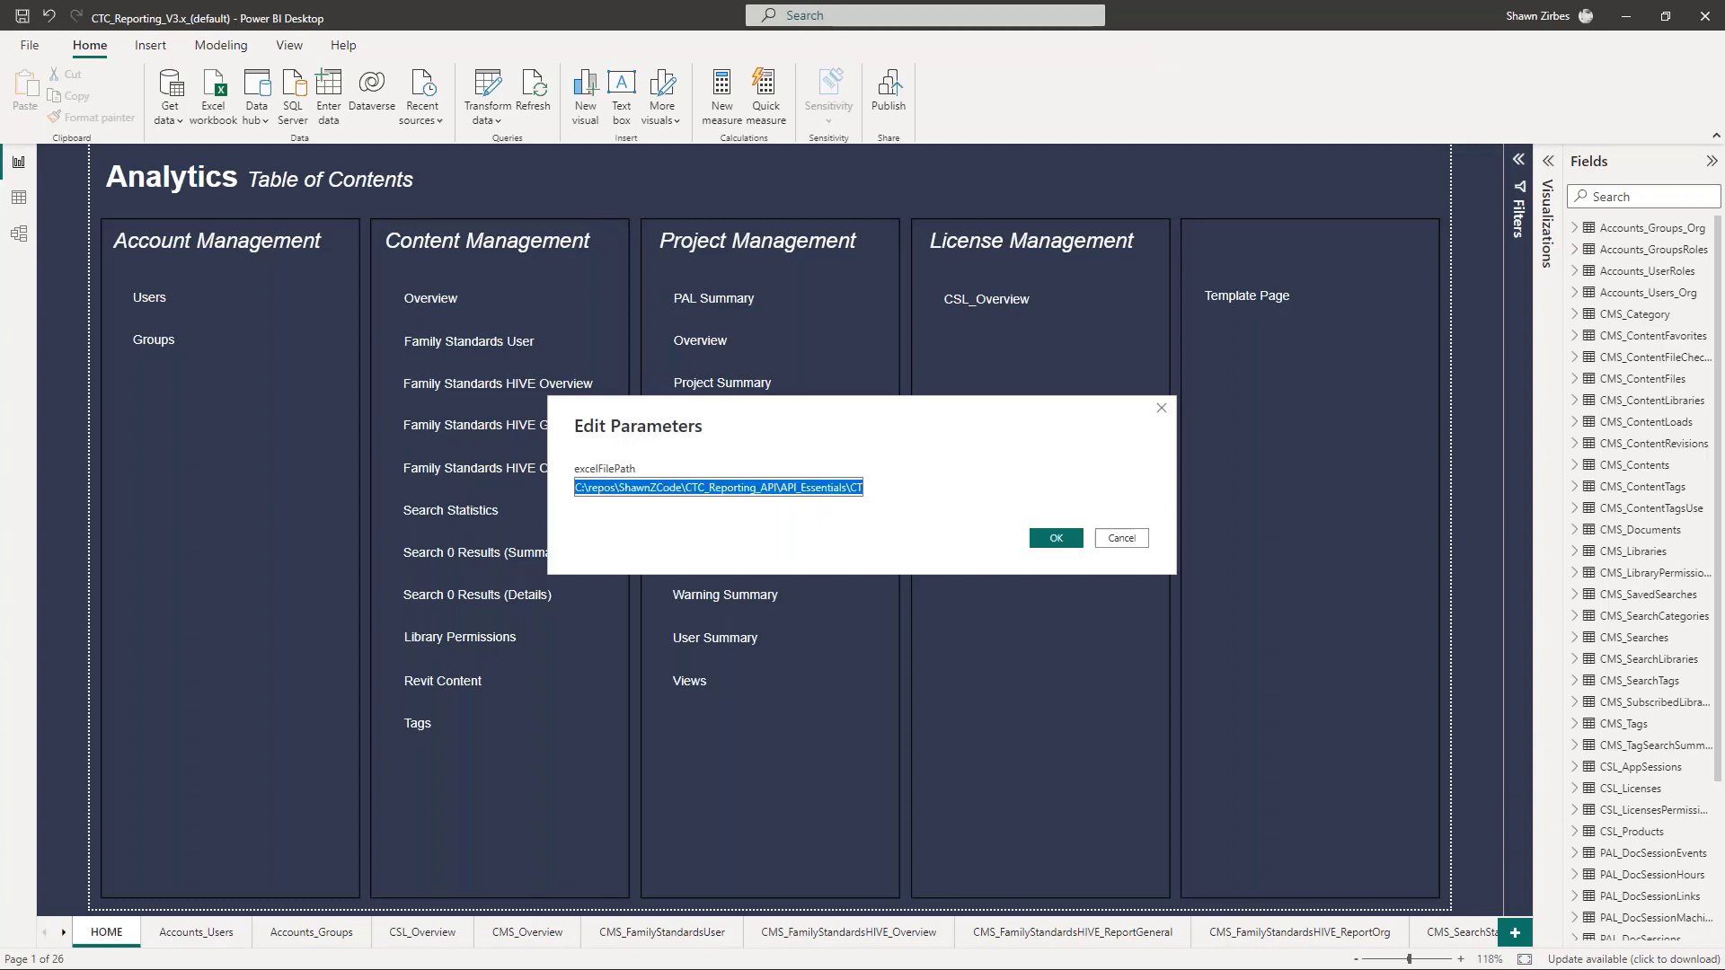
key(BackSpace)
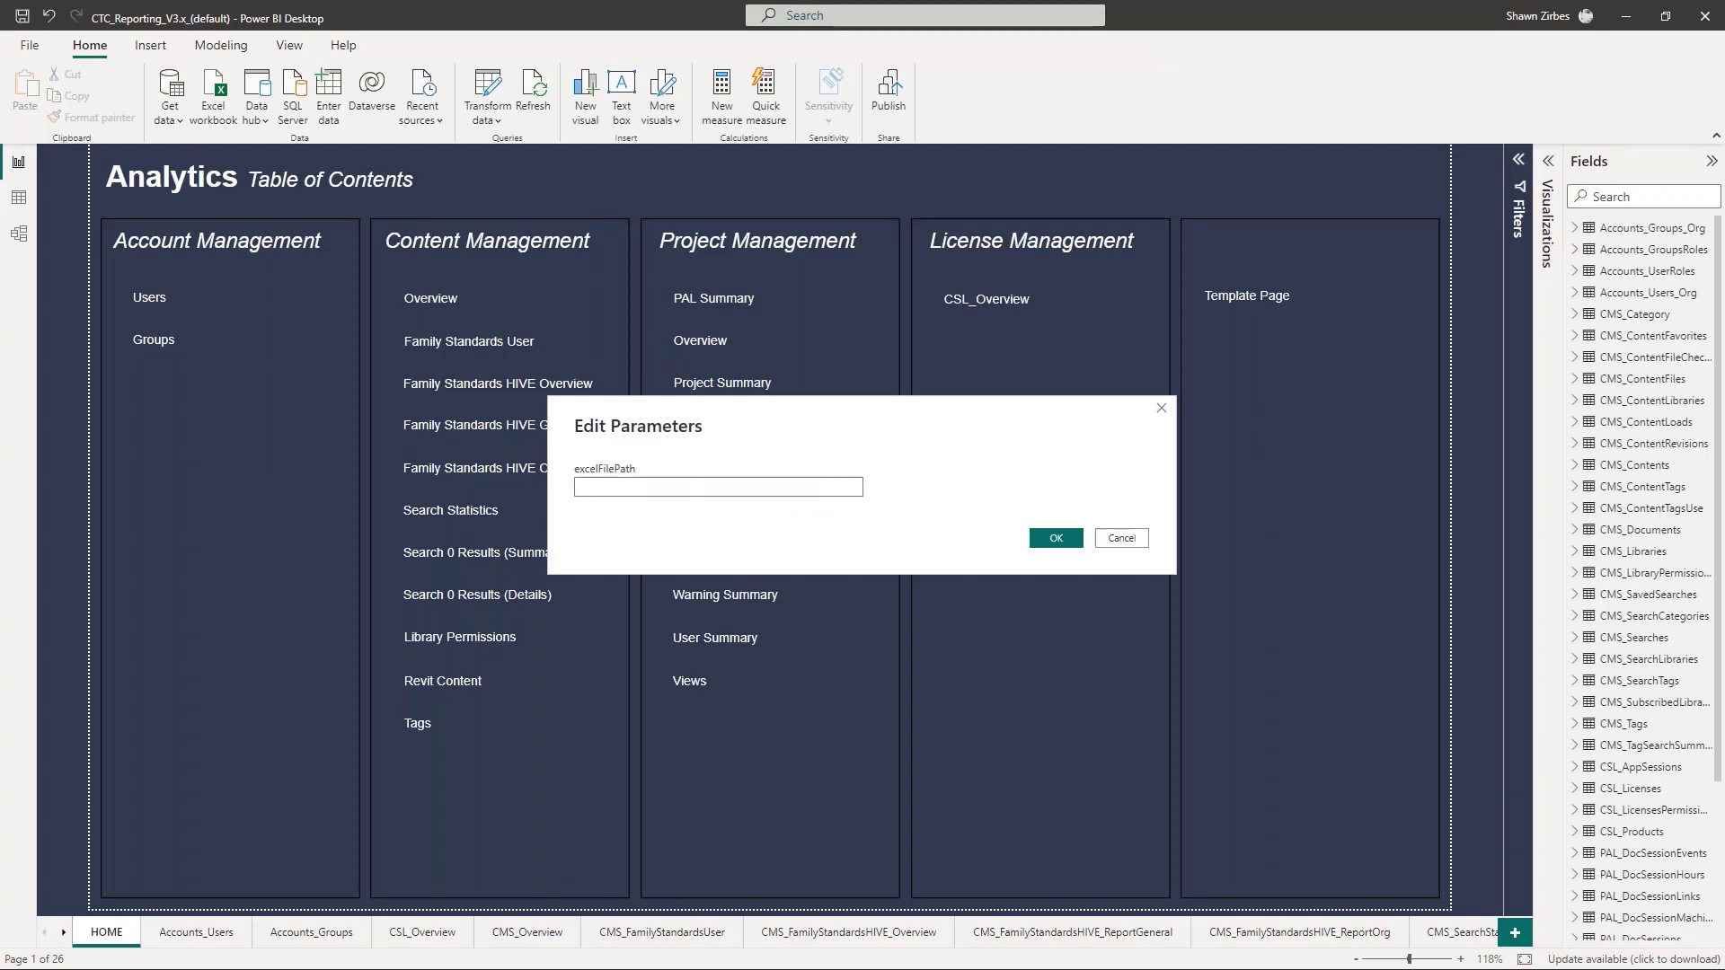
key(ctrl+v)
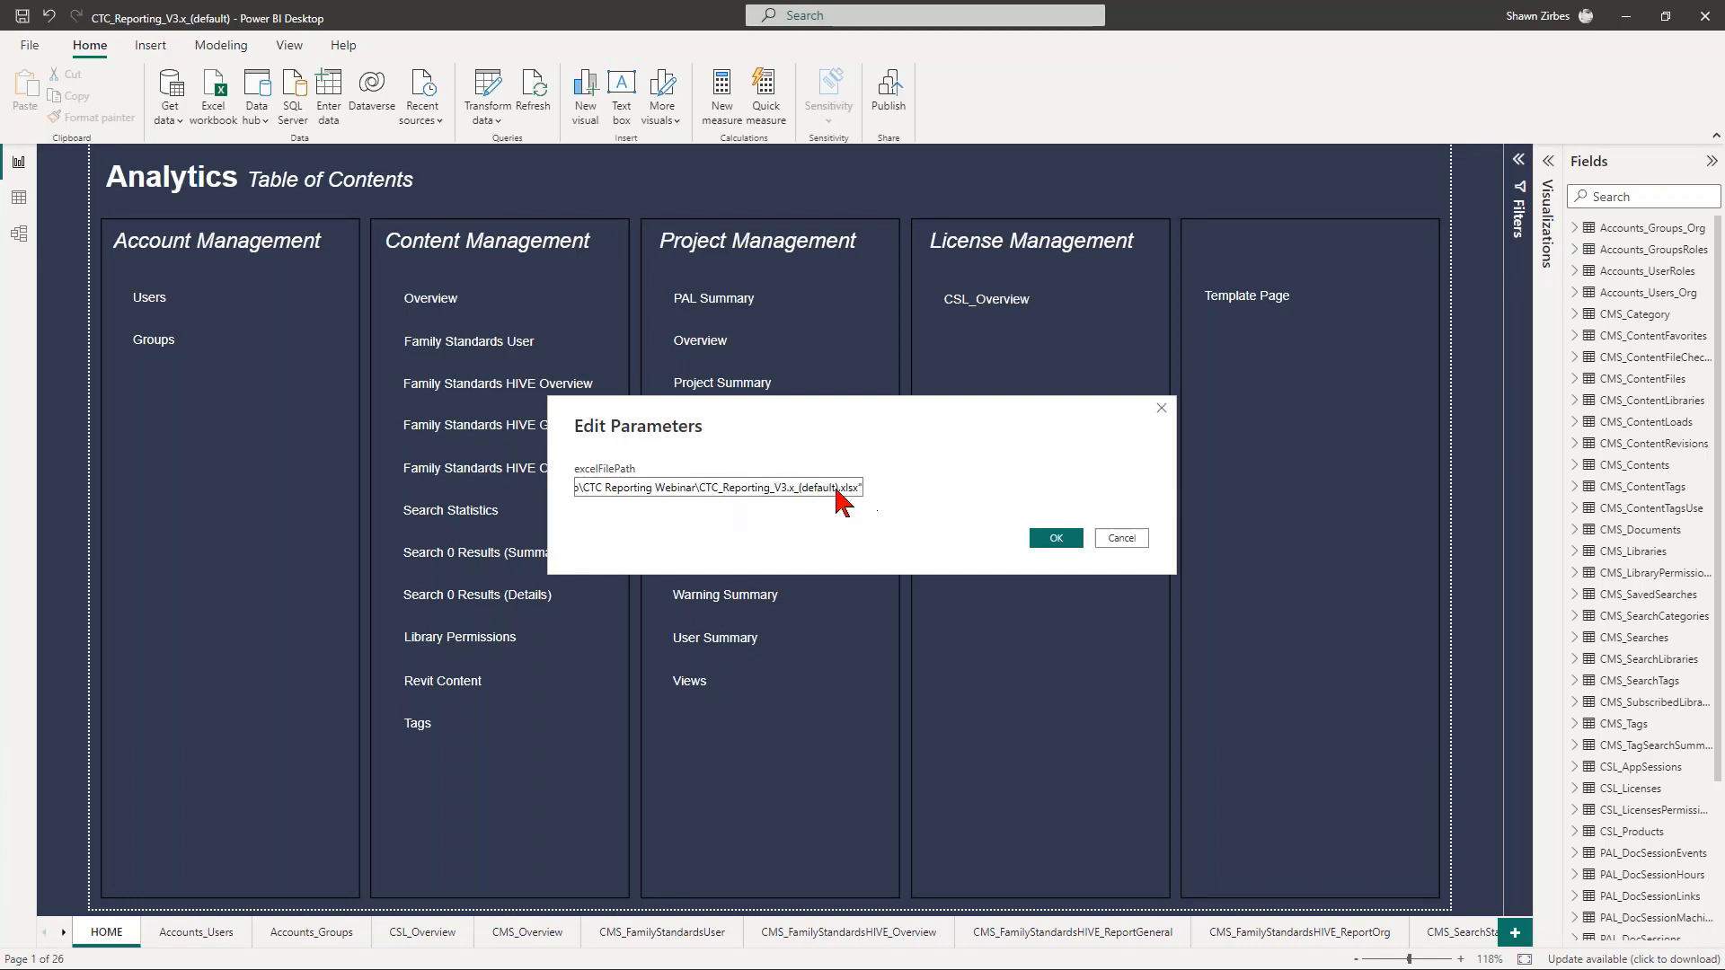
click(800, 487)
drag(800, 487, 835, 493)
click(862, 493)
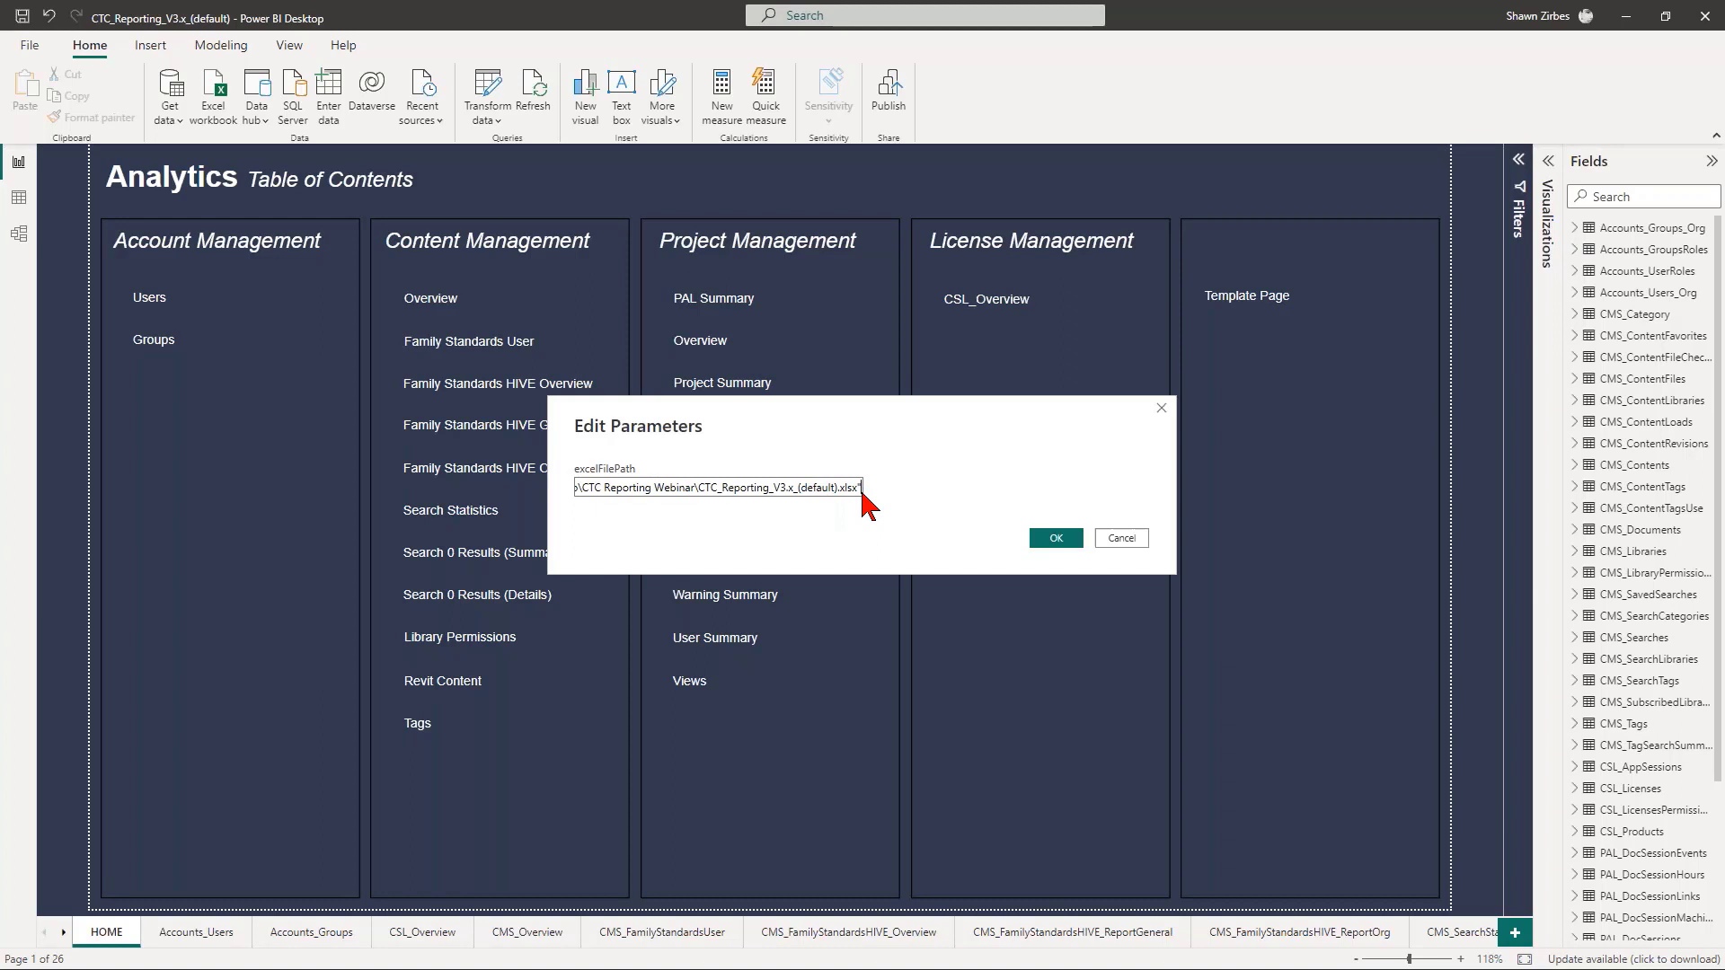
key(BackSpace)
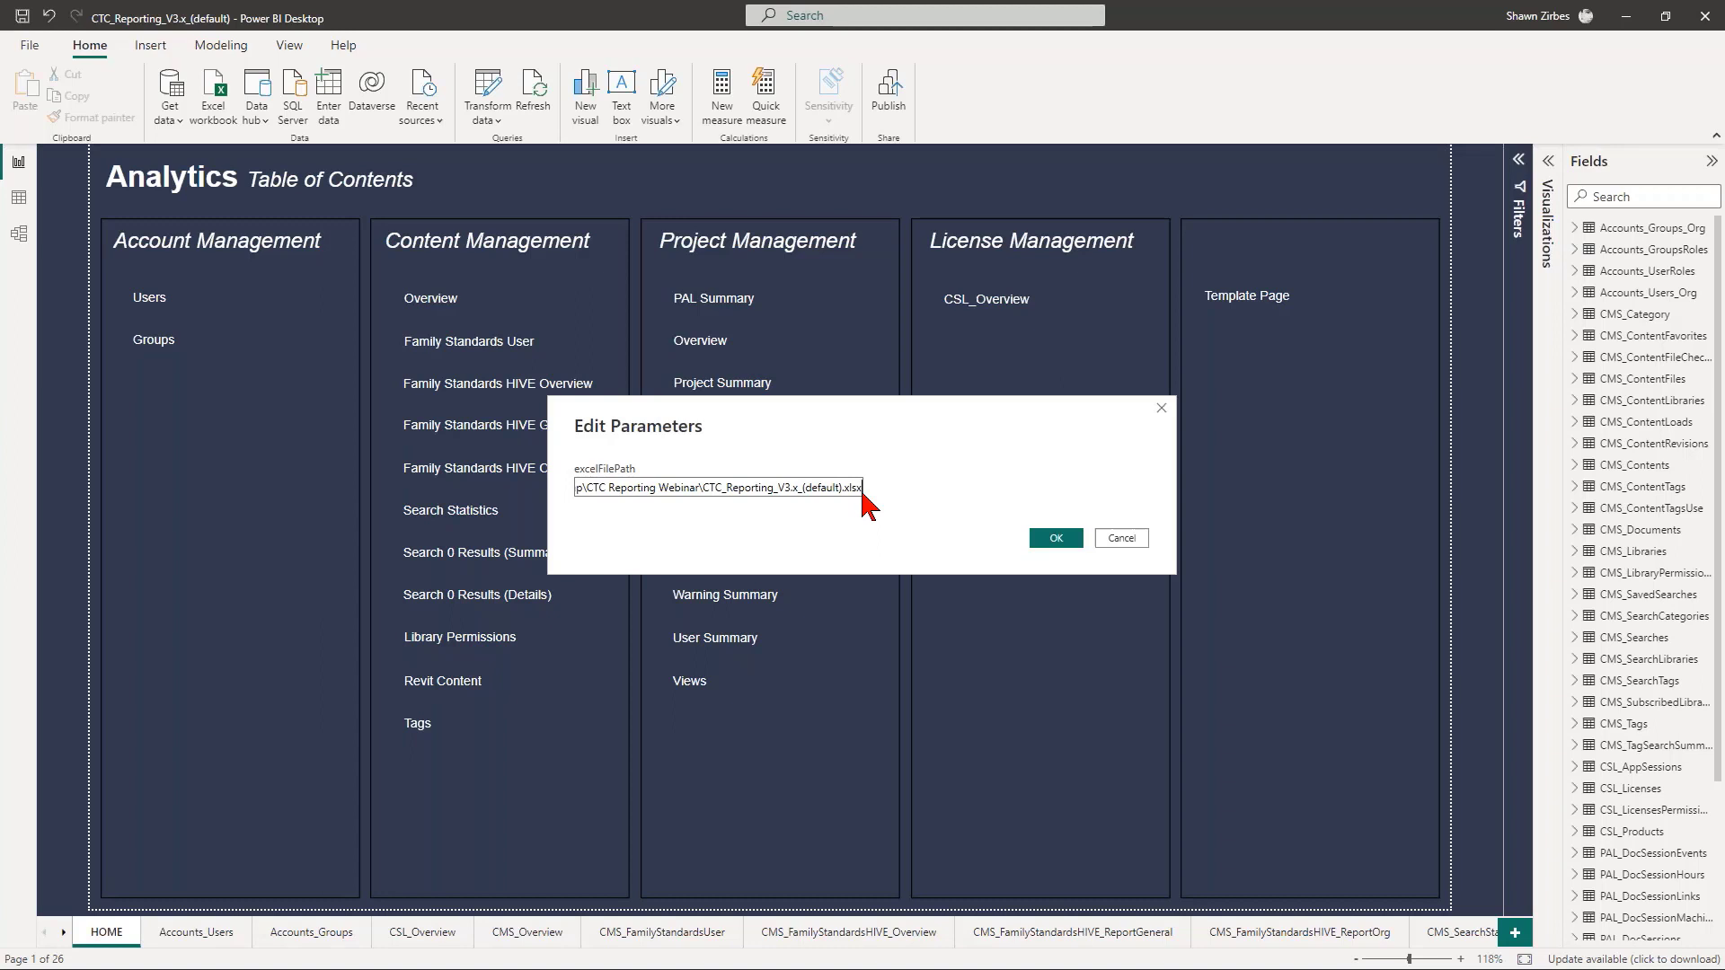
key(Home)
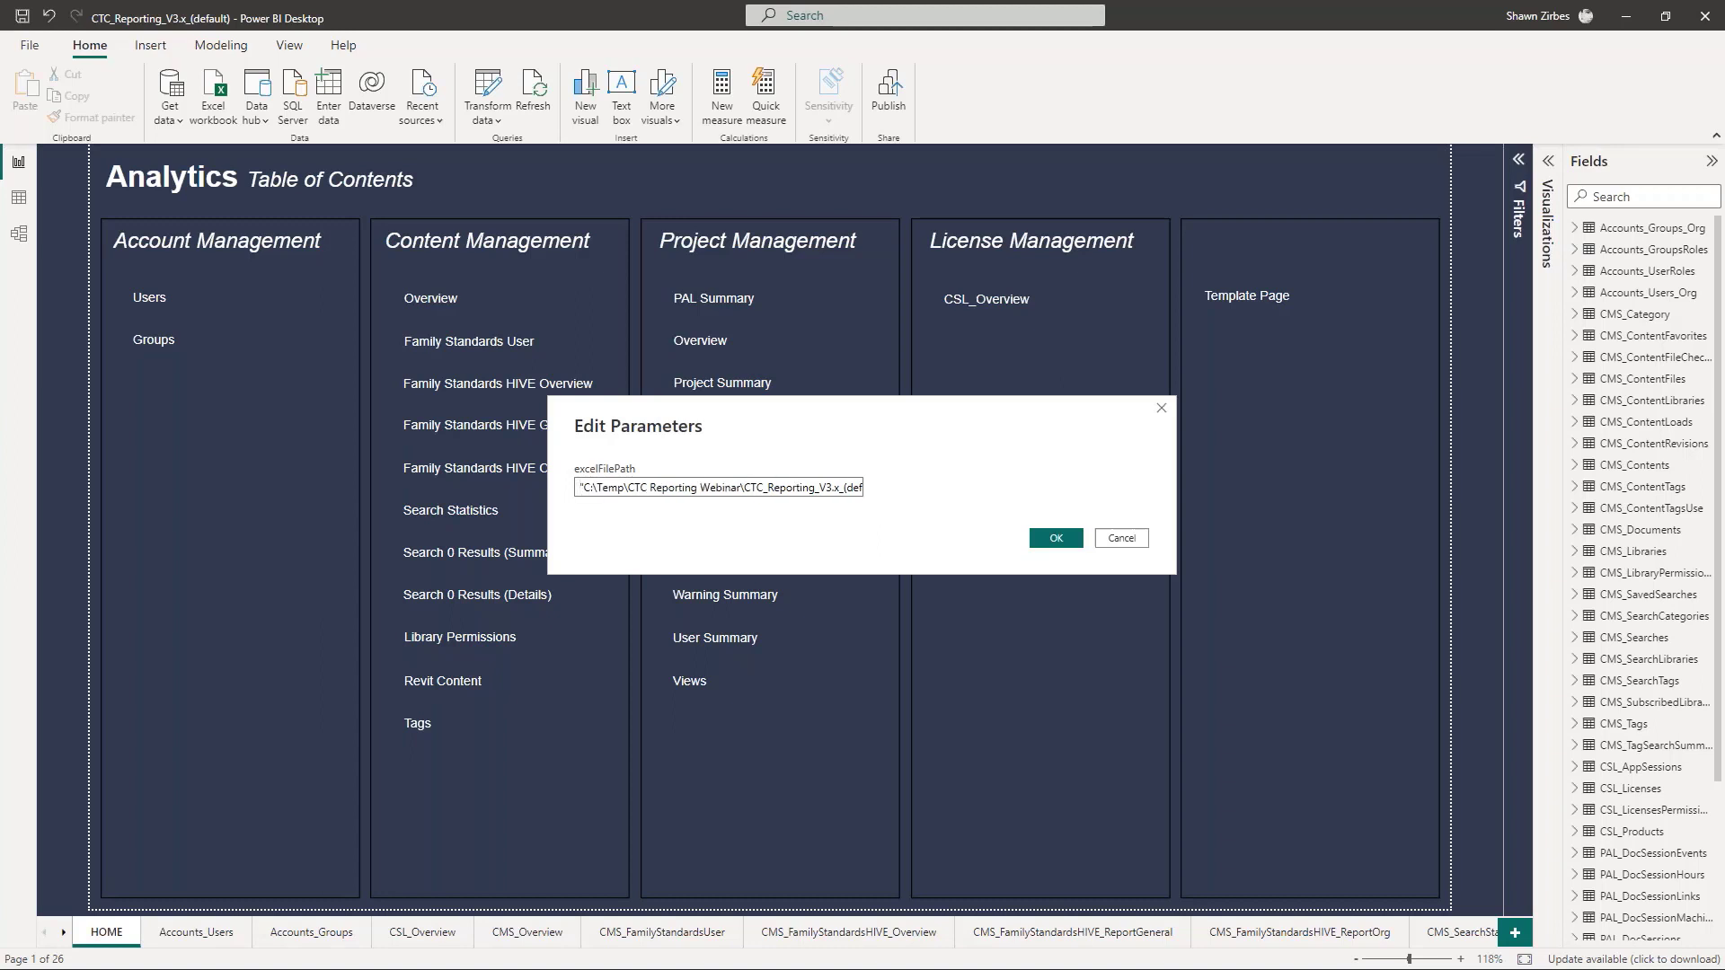
key(Delete)
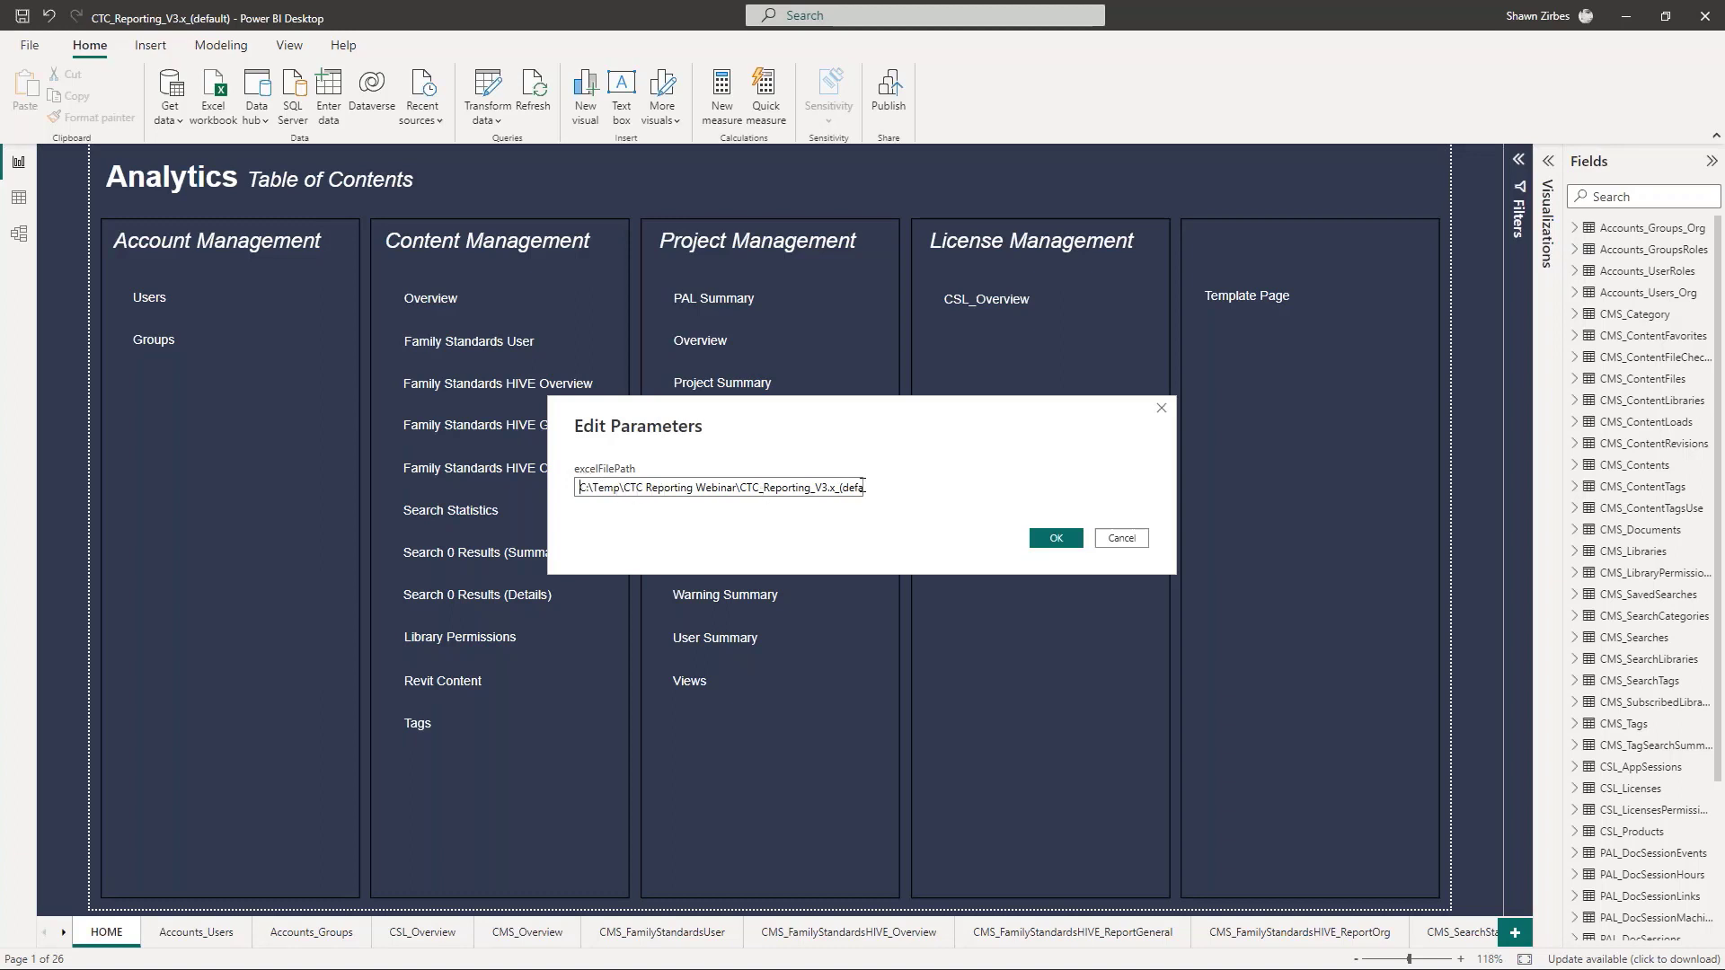
click(1056, 539)
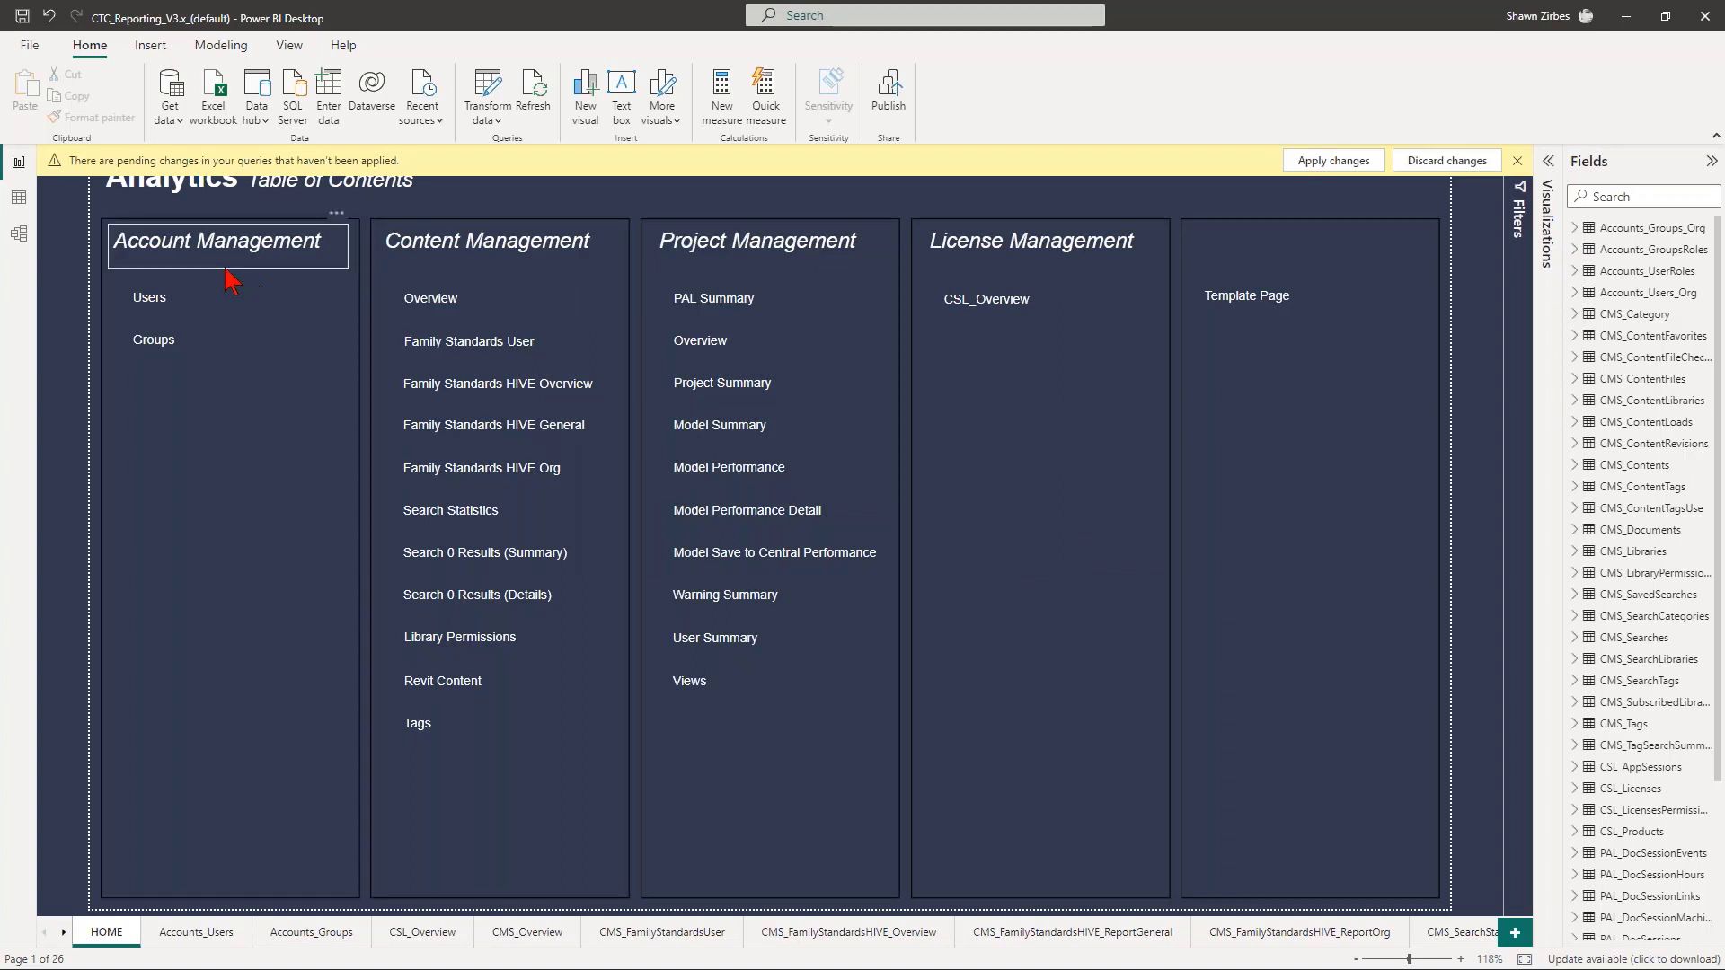
Save the Power BI report with the Apply later option, and save the CTC_Reporting_V3.x_(default) workbook in Excel
click(22, 16)
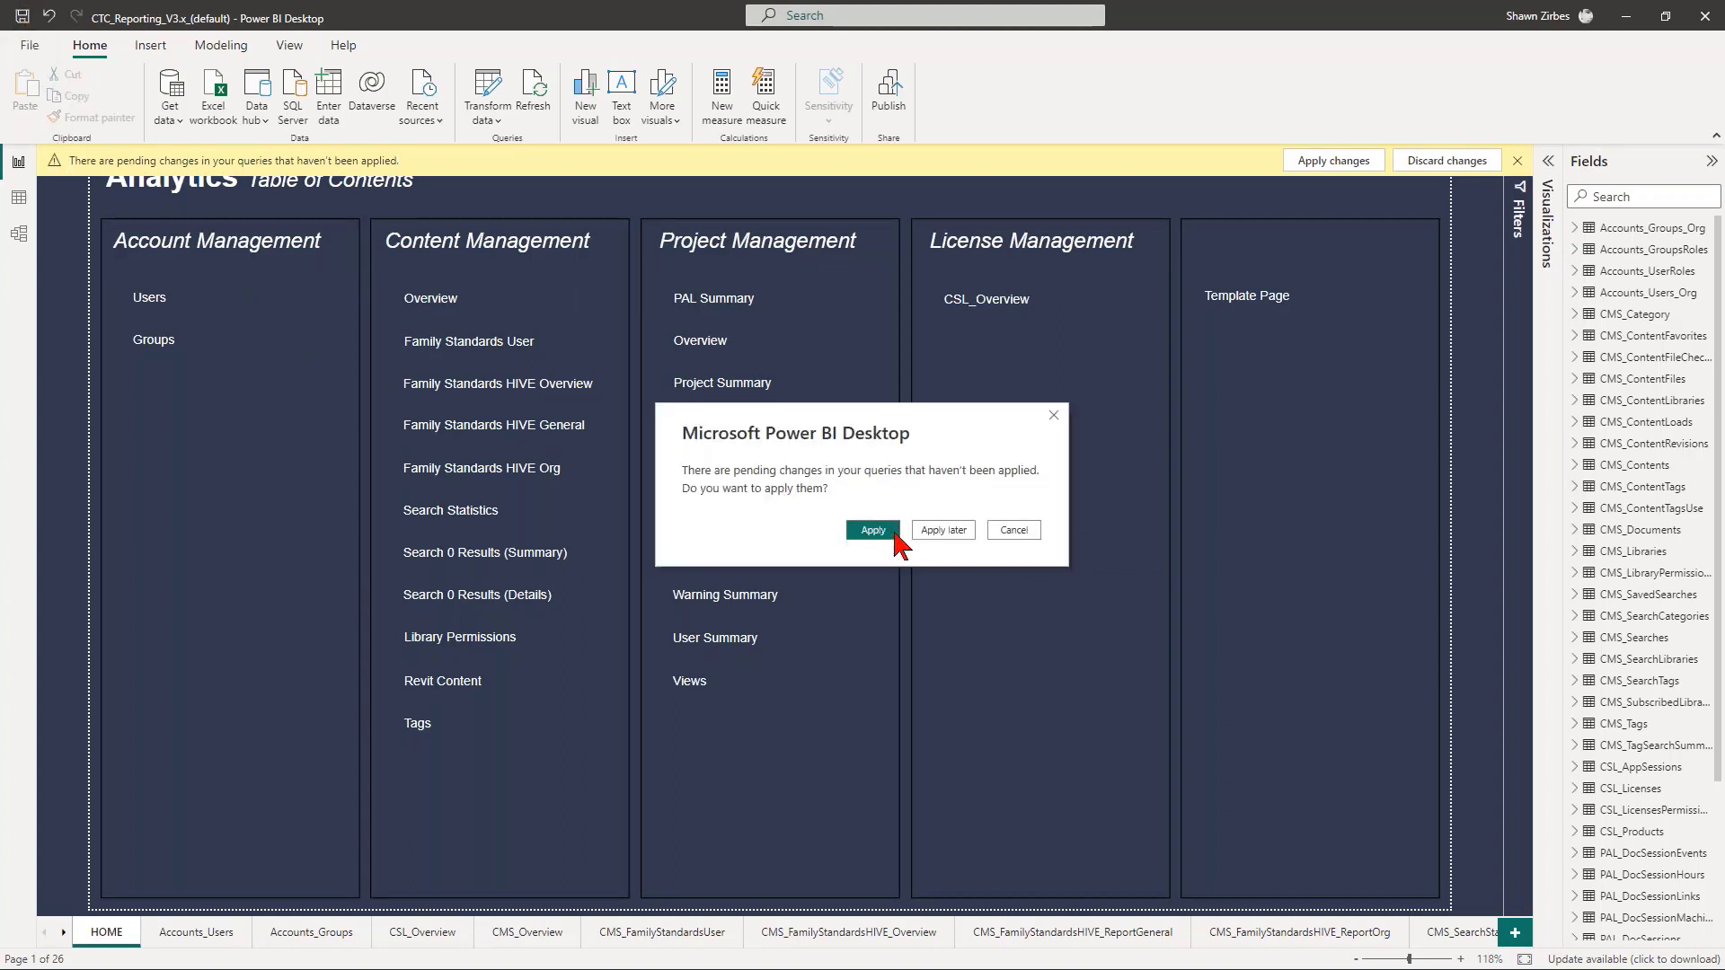
click(959, 532)
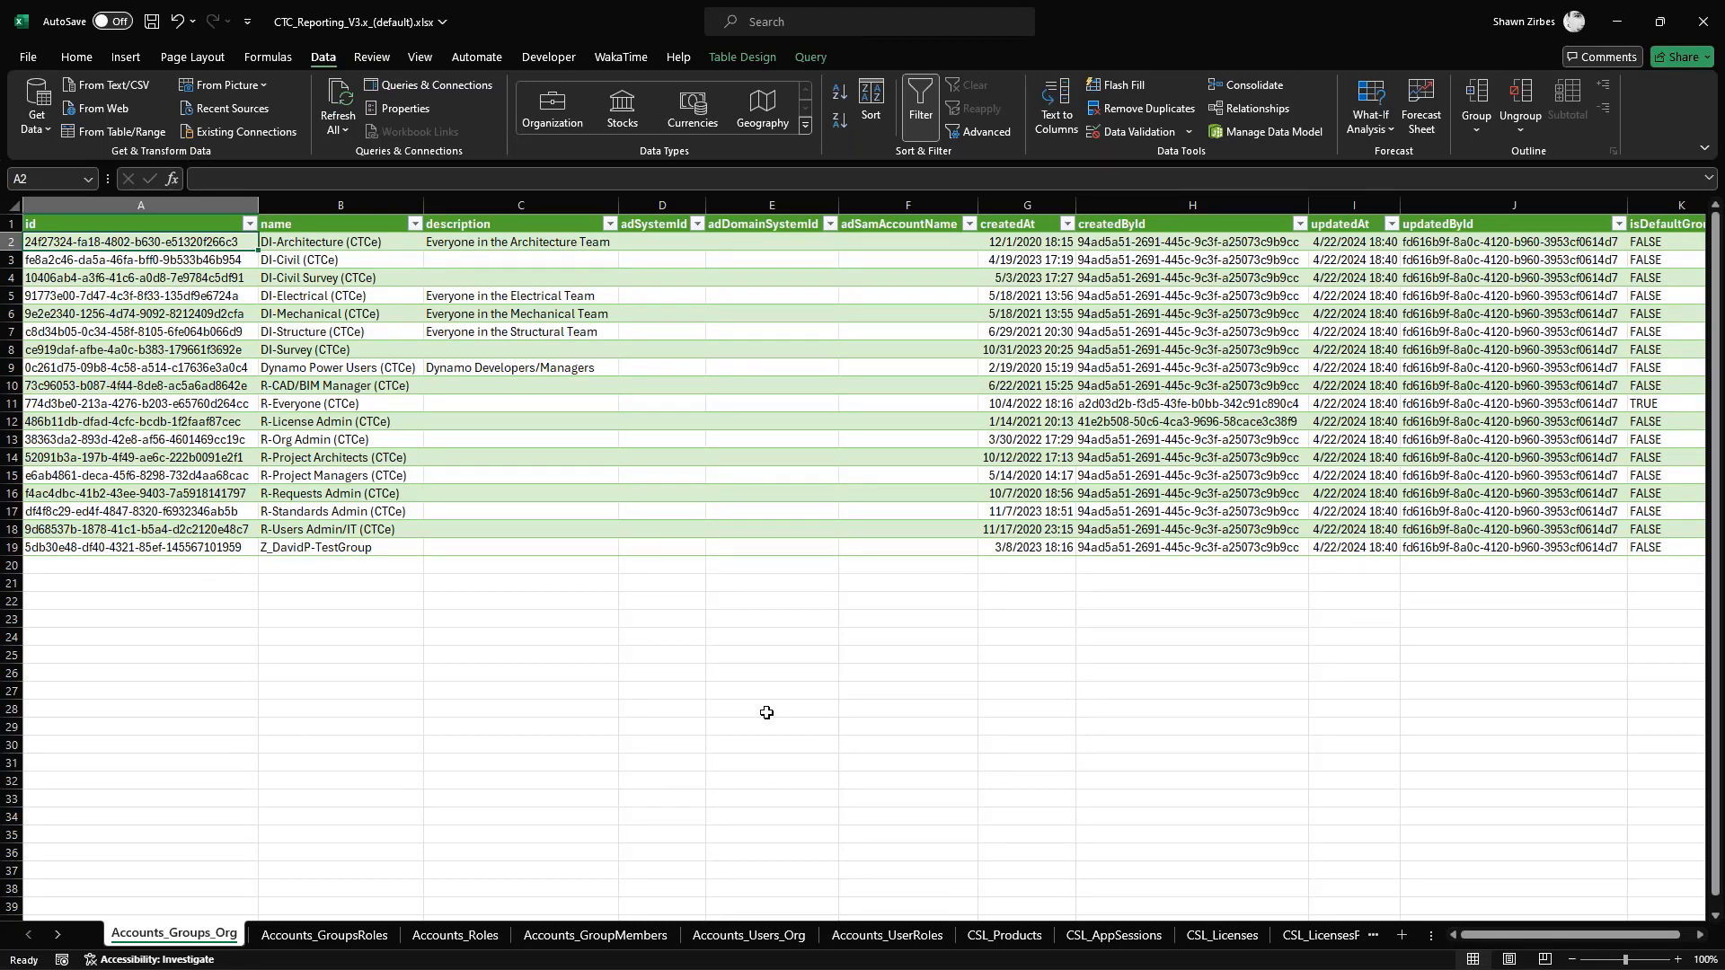
click(152, 22)
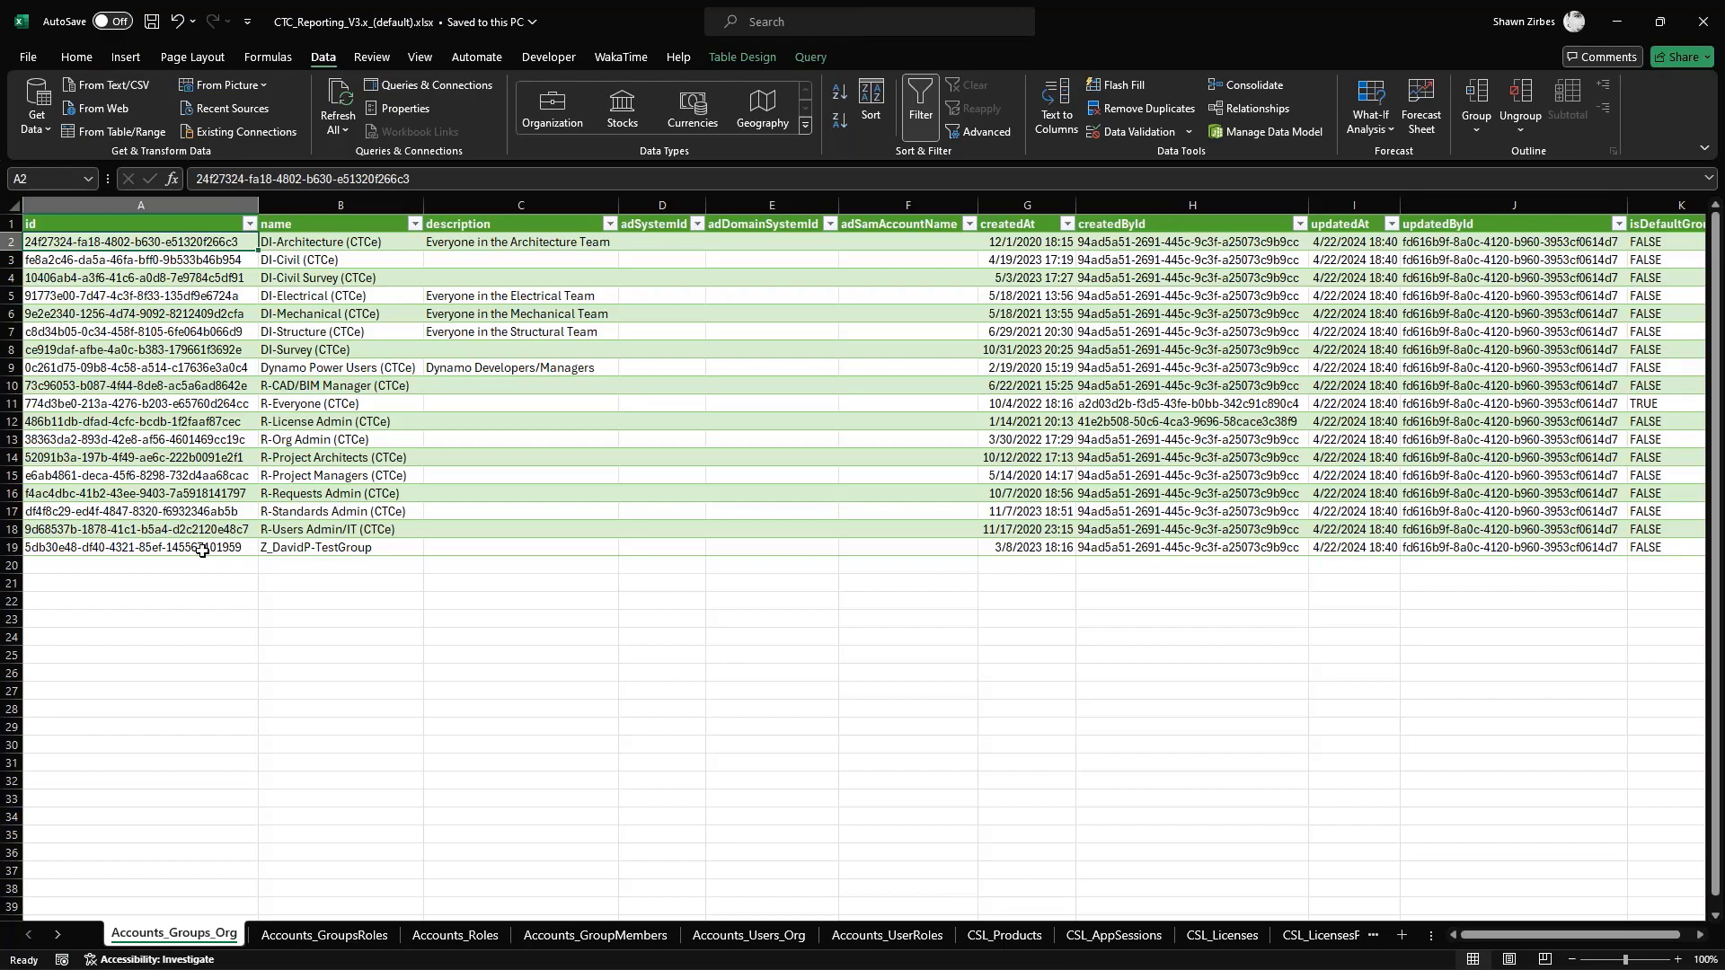
Return to Power BI Desktop, review the loaded queries in the refresh results, close them and save the report
key(alt+Tab)
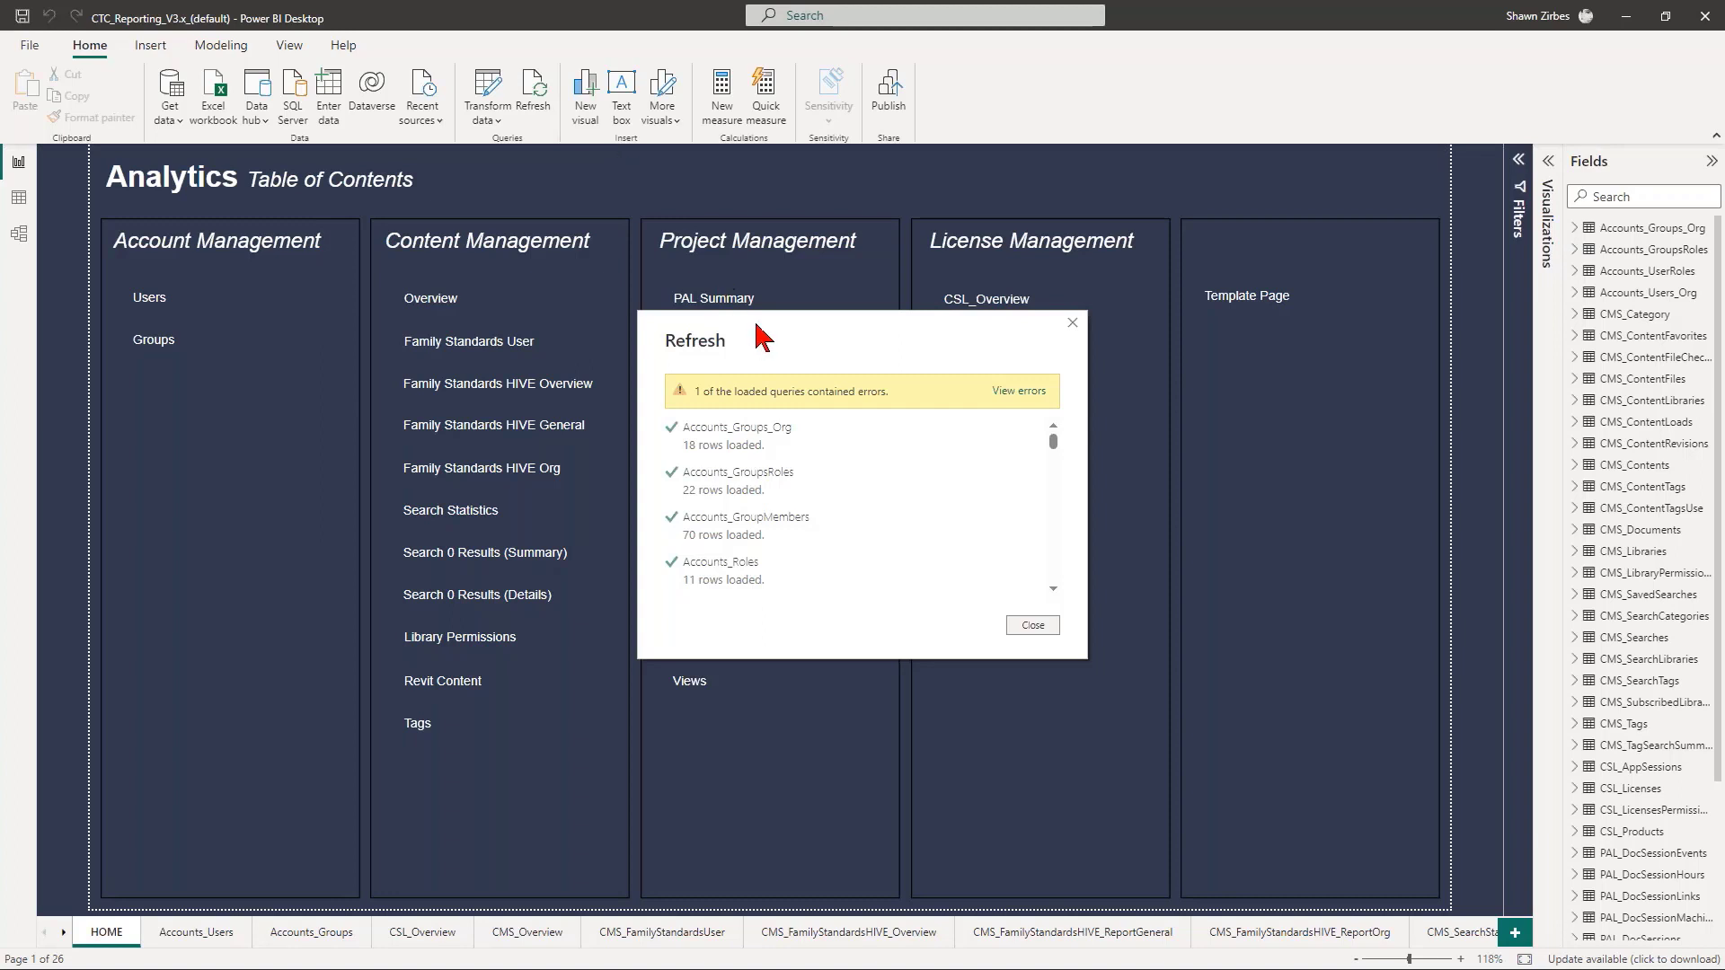
drag(766, 338, 691, 242)
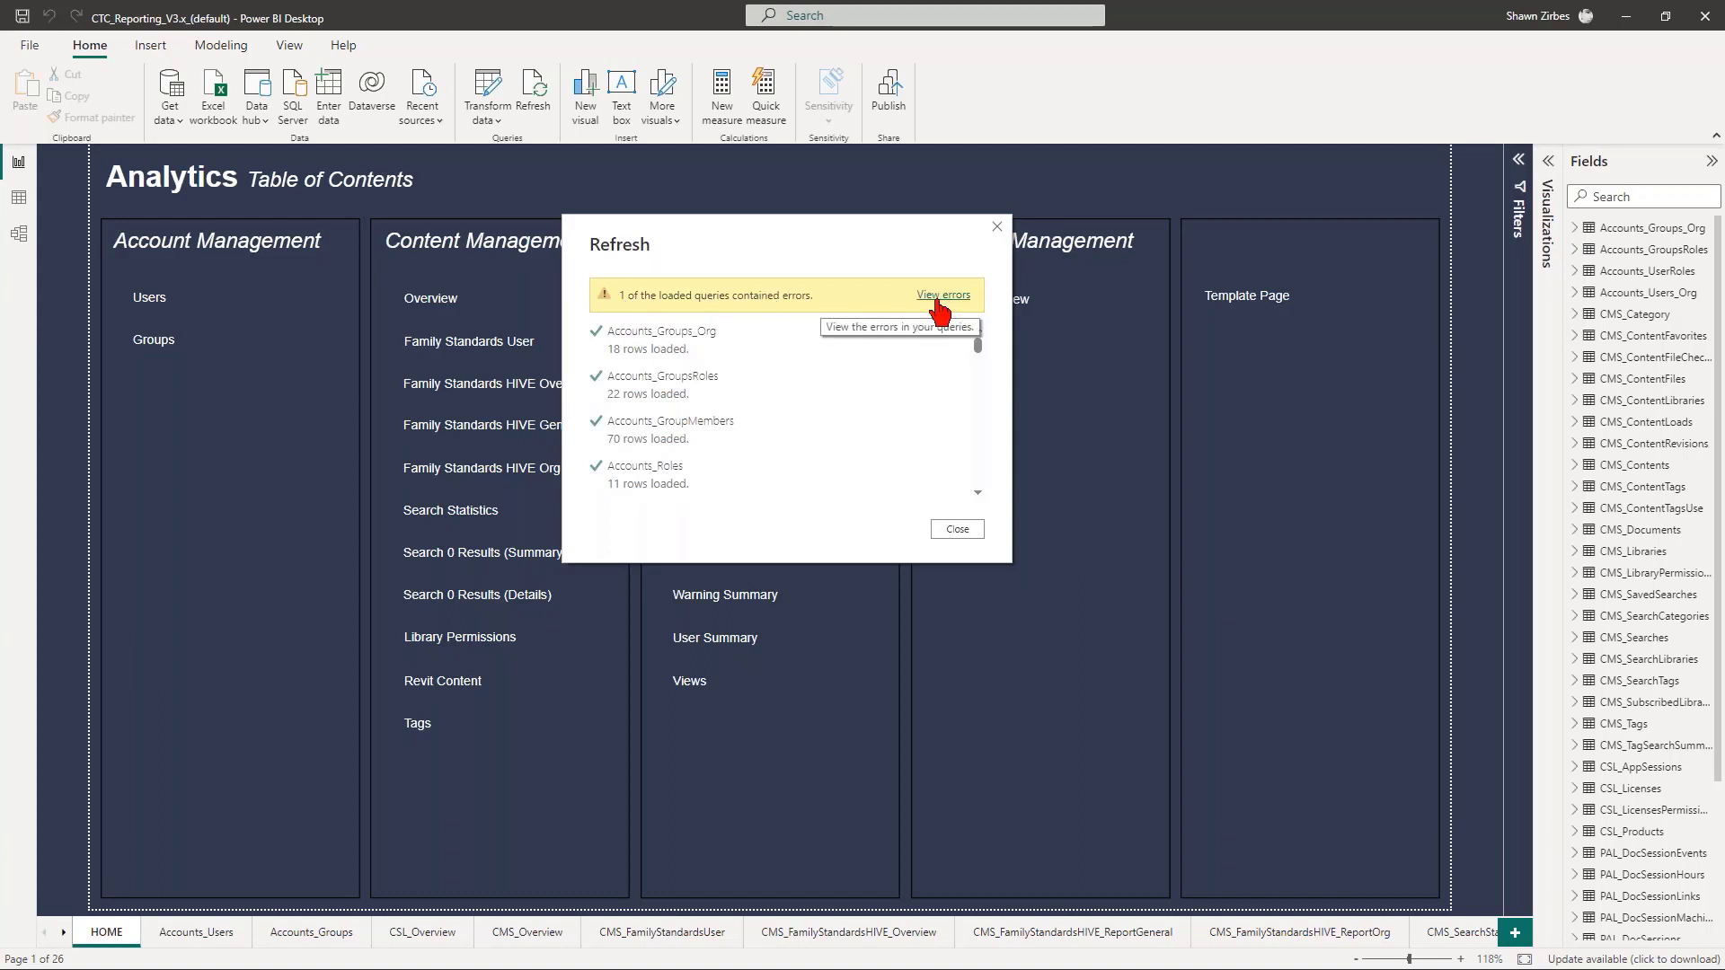
scroll(675, 357, down, 3)
scroll(674, 360, down, 2)
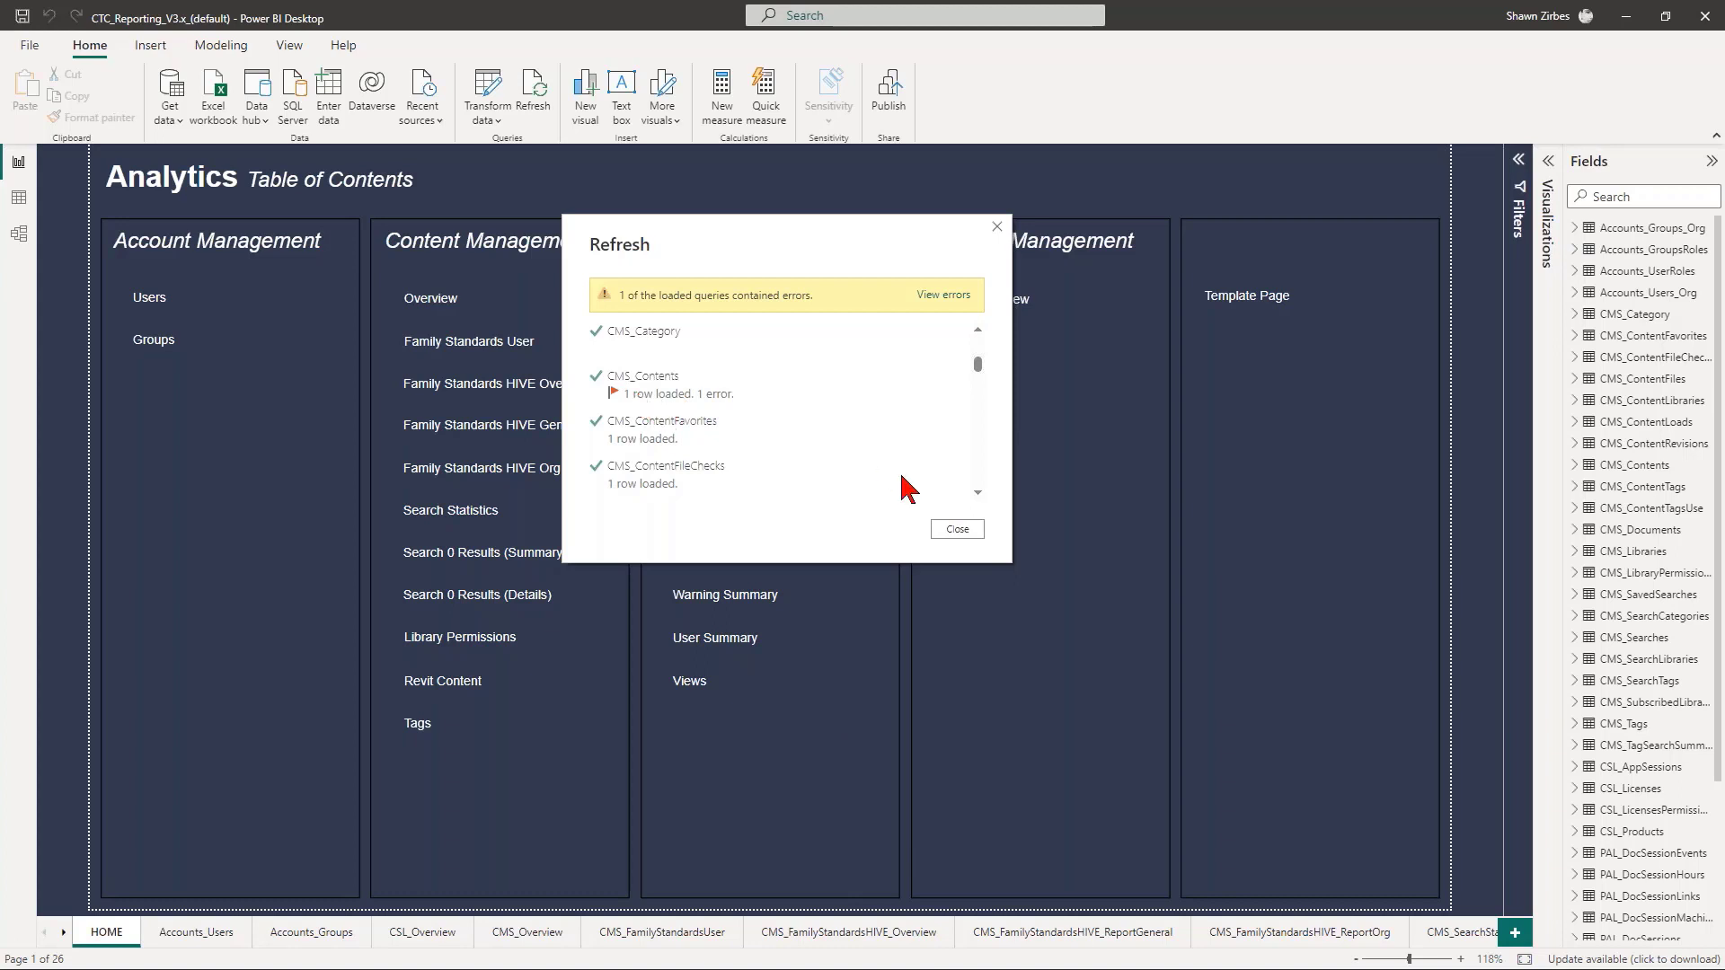
click(947, 533)
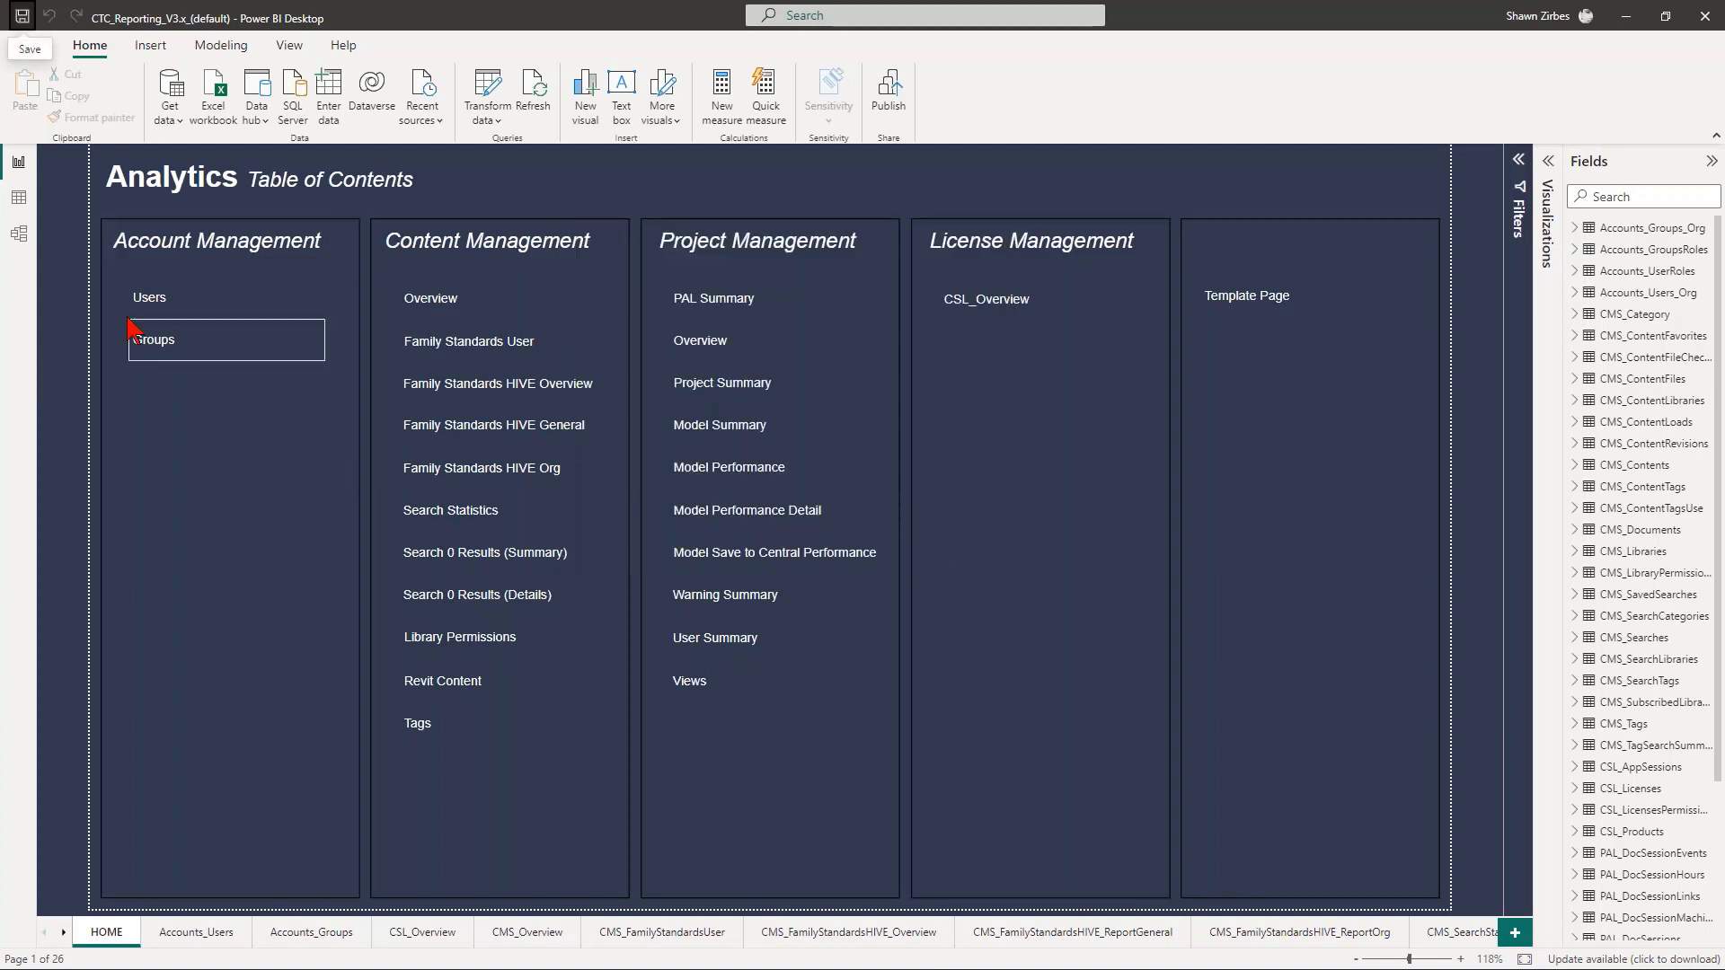
click(24, 20)
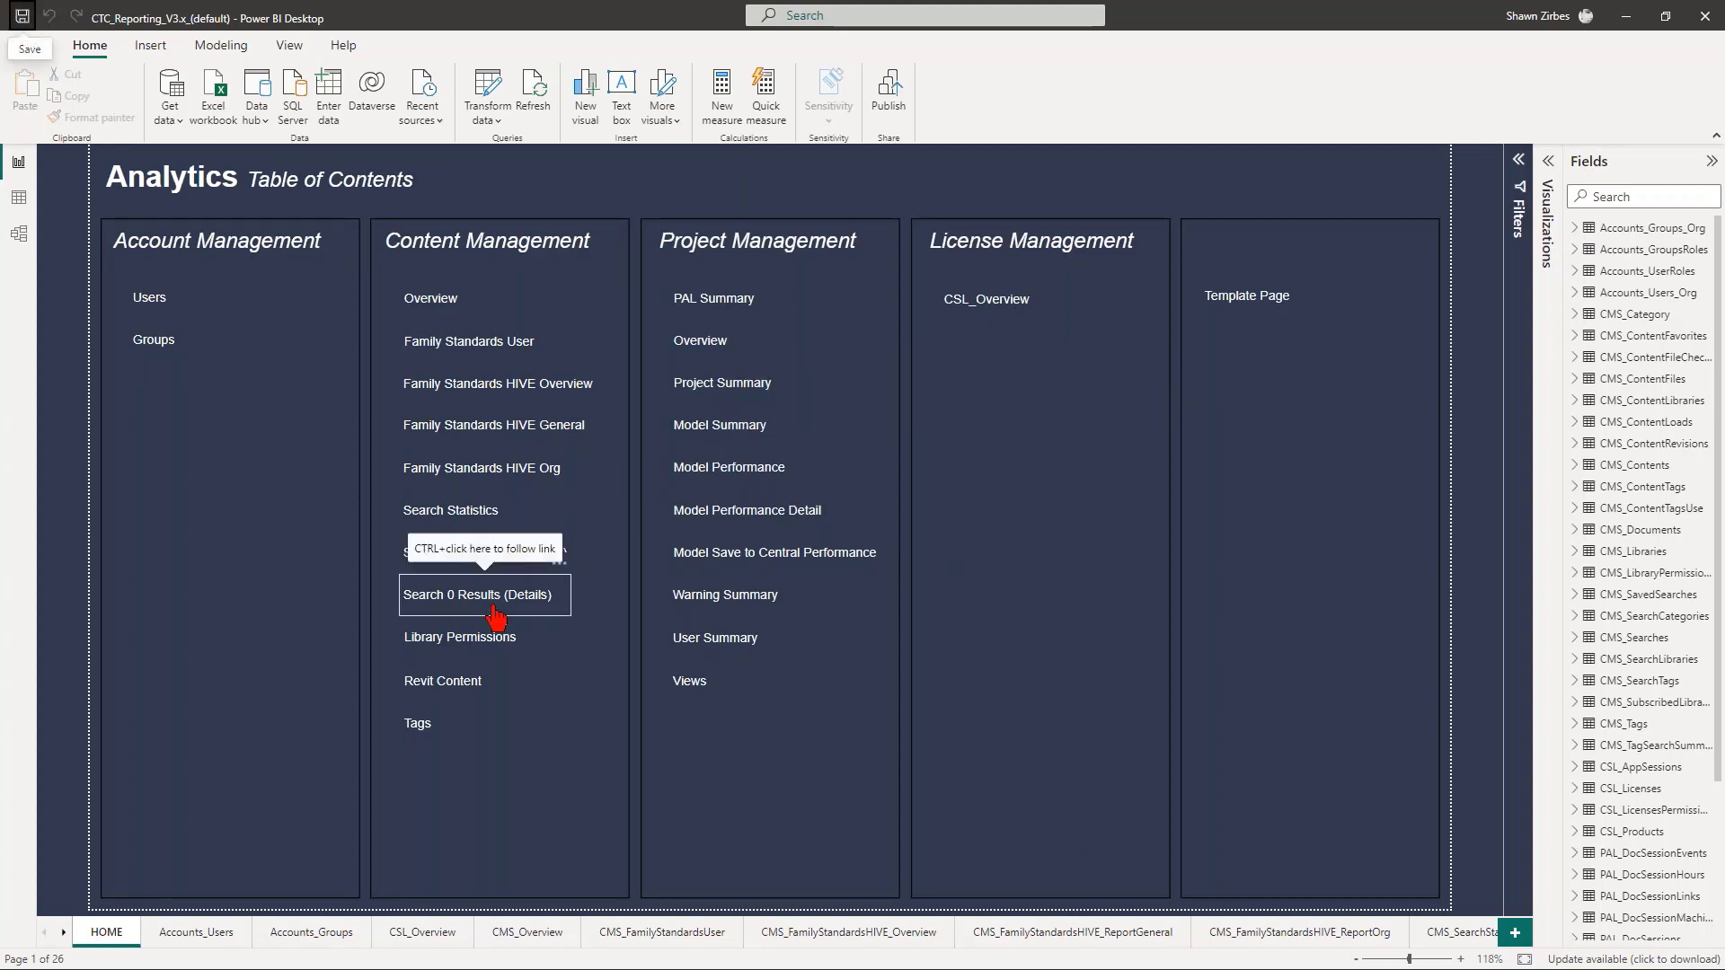
Examine the Accounts_Users and Accounts_Groups pages, checking the groups and users that hold the Cms Admin role
click(197, 934)
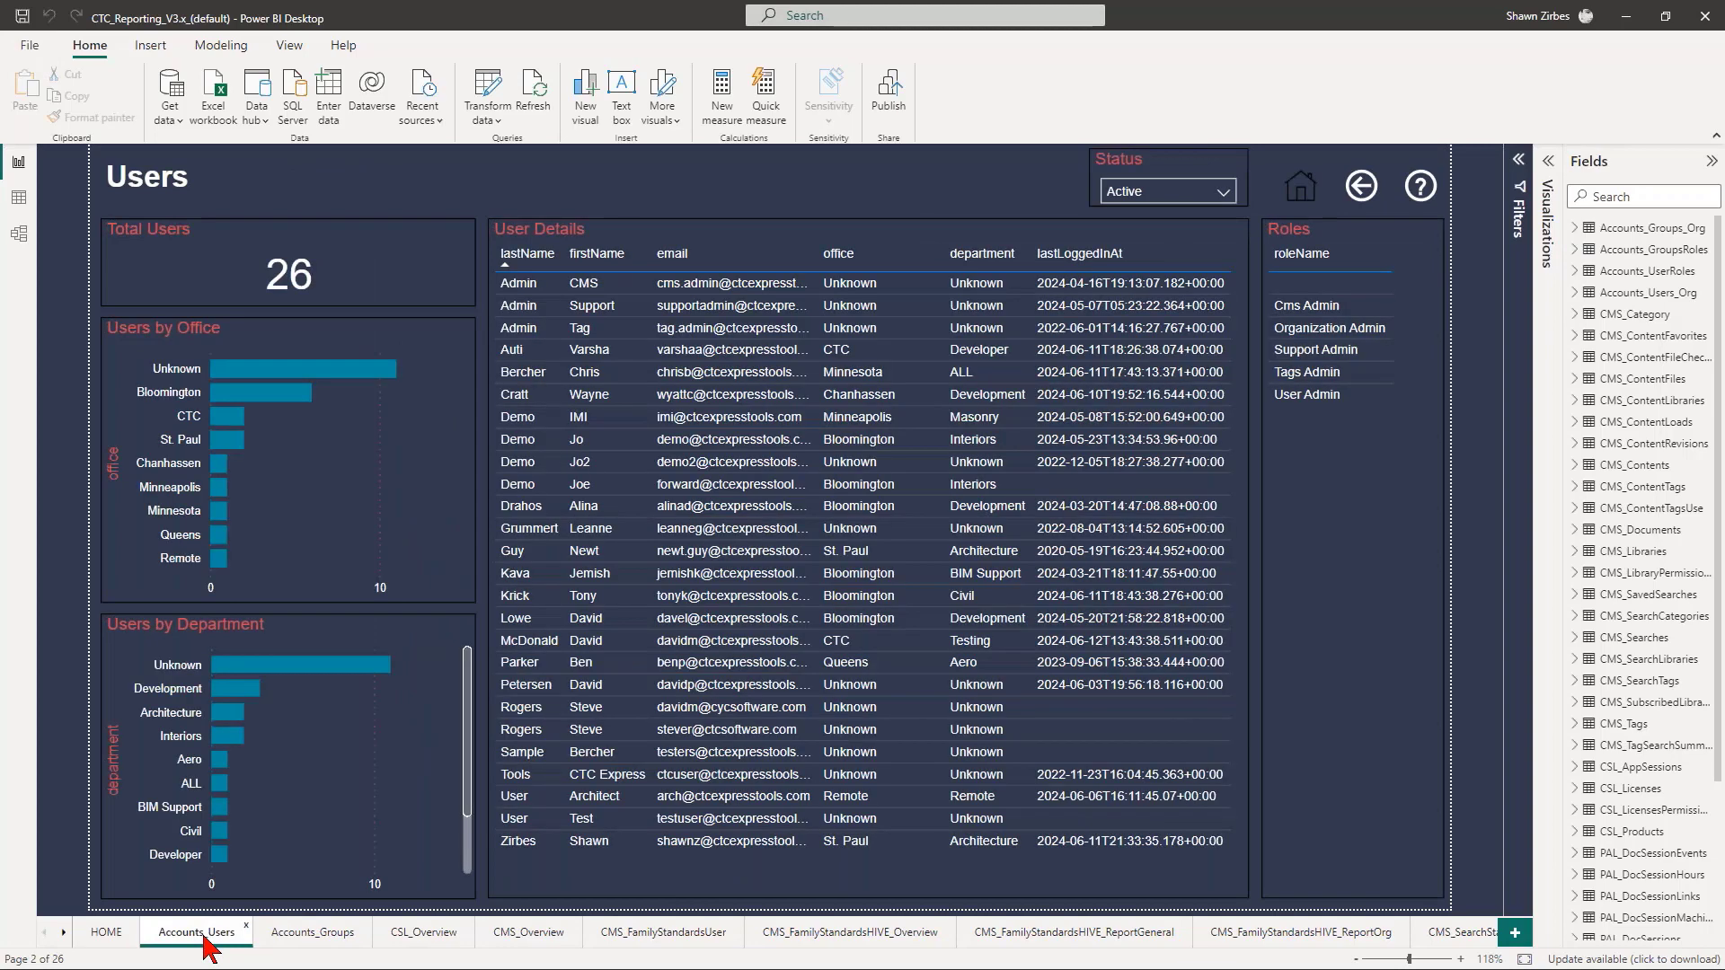
click(306, 939)
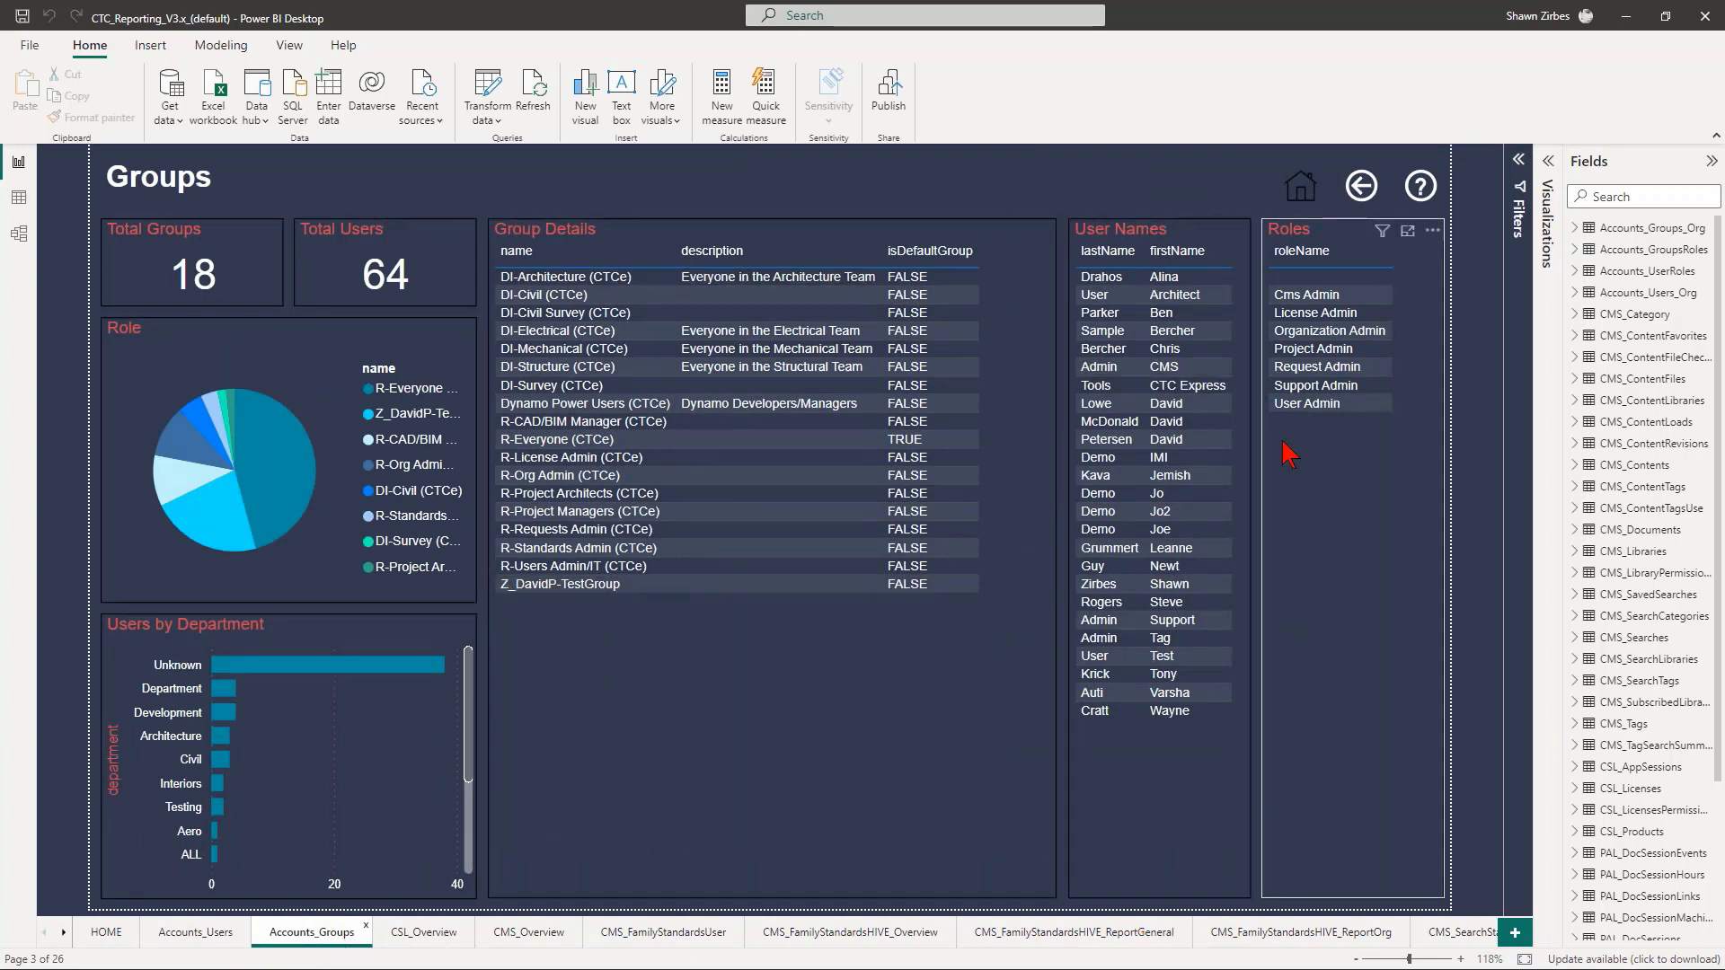
click(1308, 297)
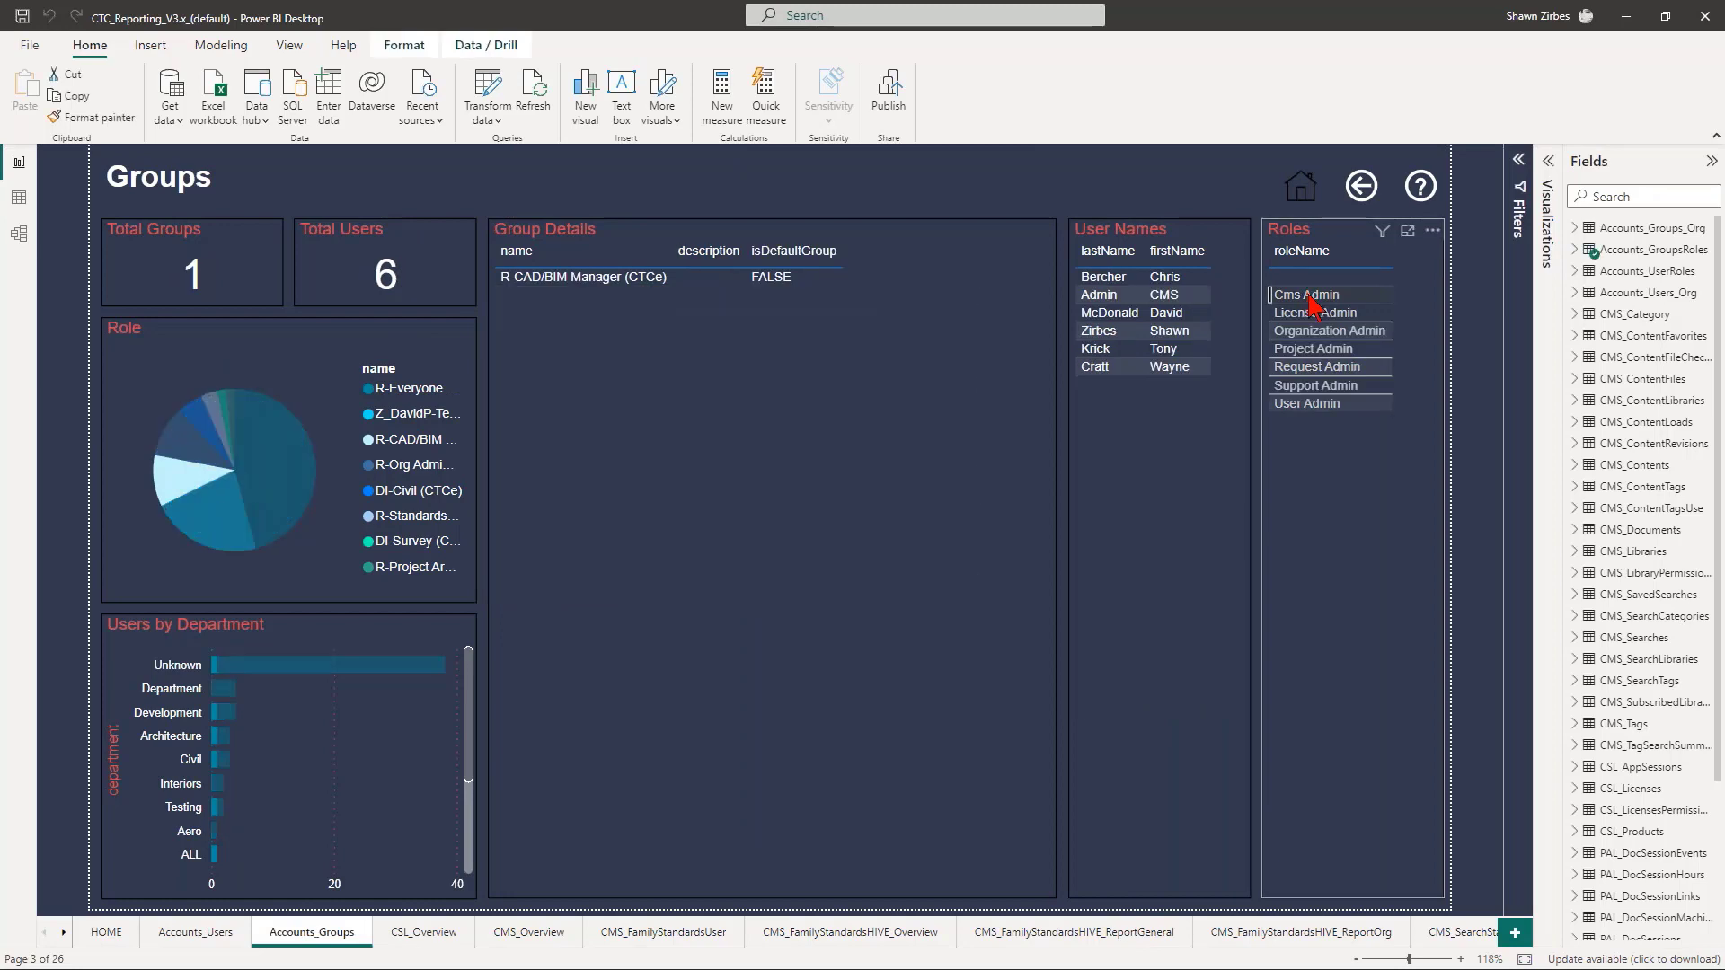
click(1312, 306)
On the CSL_Overview page, exclude the CTC Nexus Suite, SuperDoor Configurator, Casework Configurator, CIM Manager Suite and CIM Project Suite from the suite selection
click(406, 939)
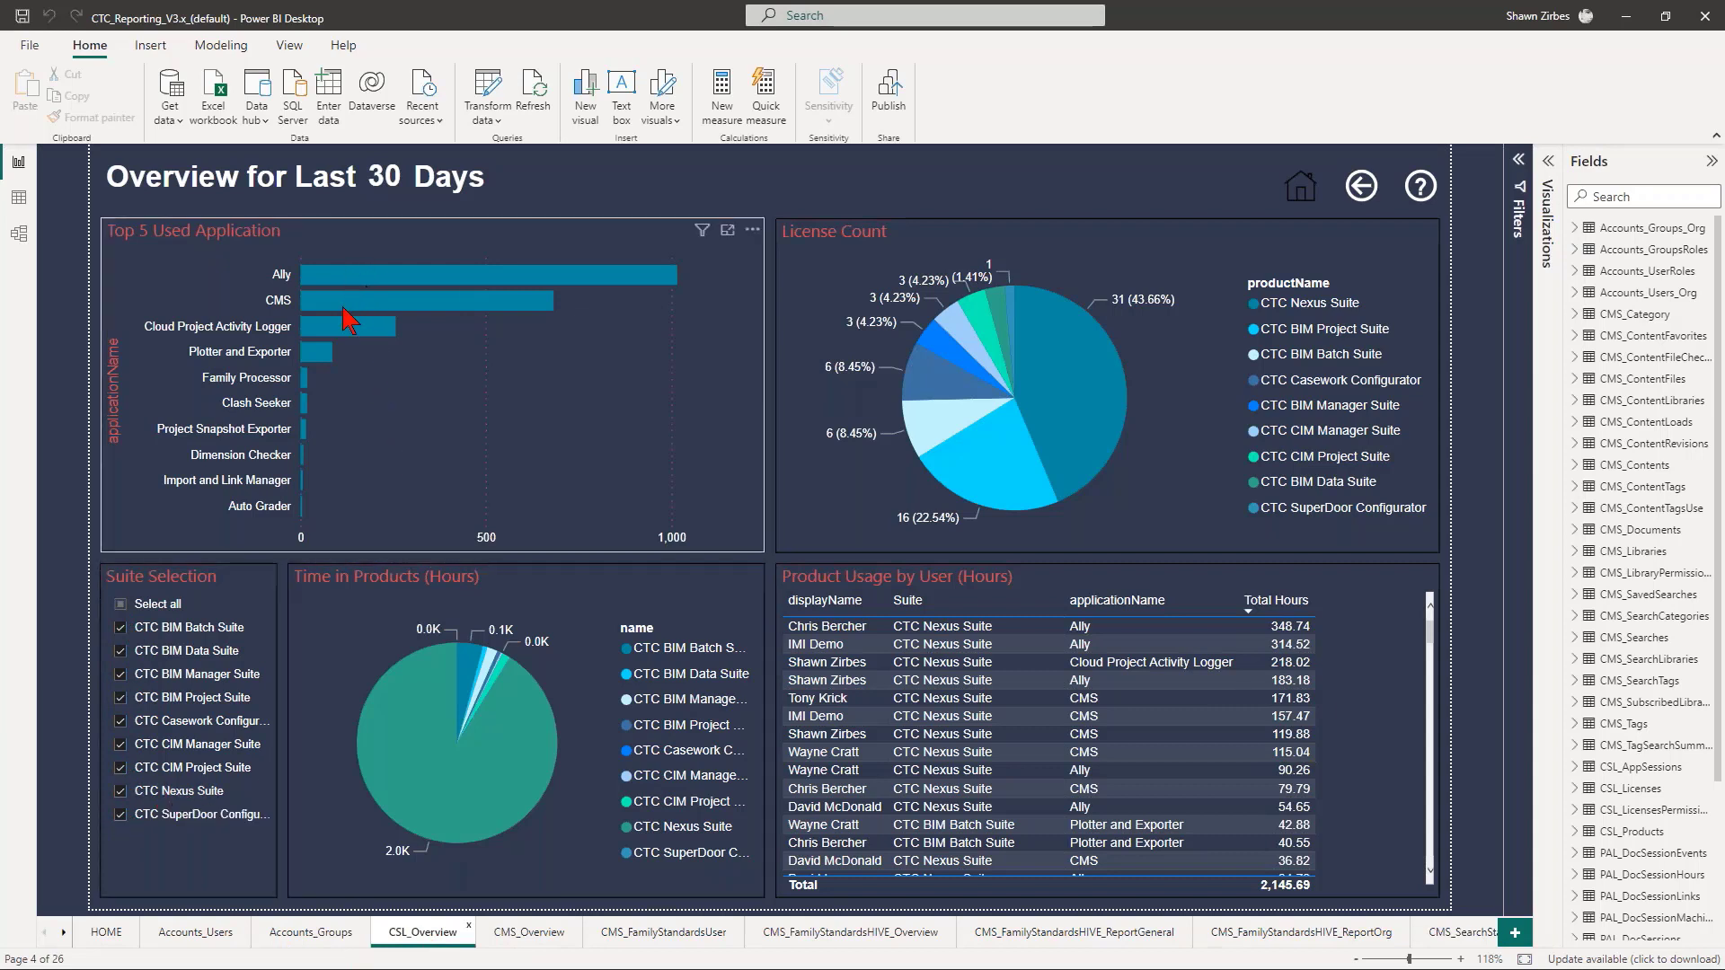
mouse_move(364, 307)
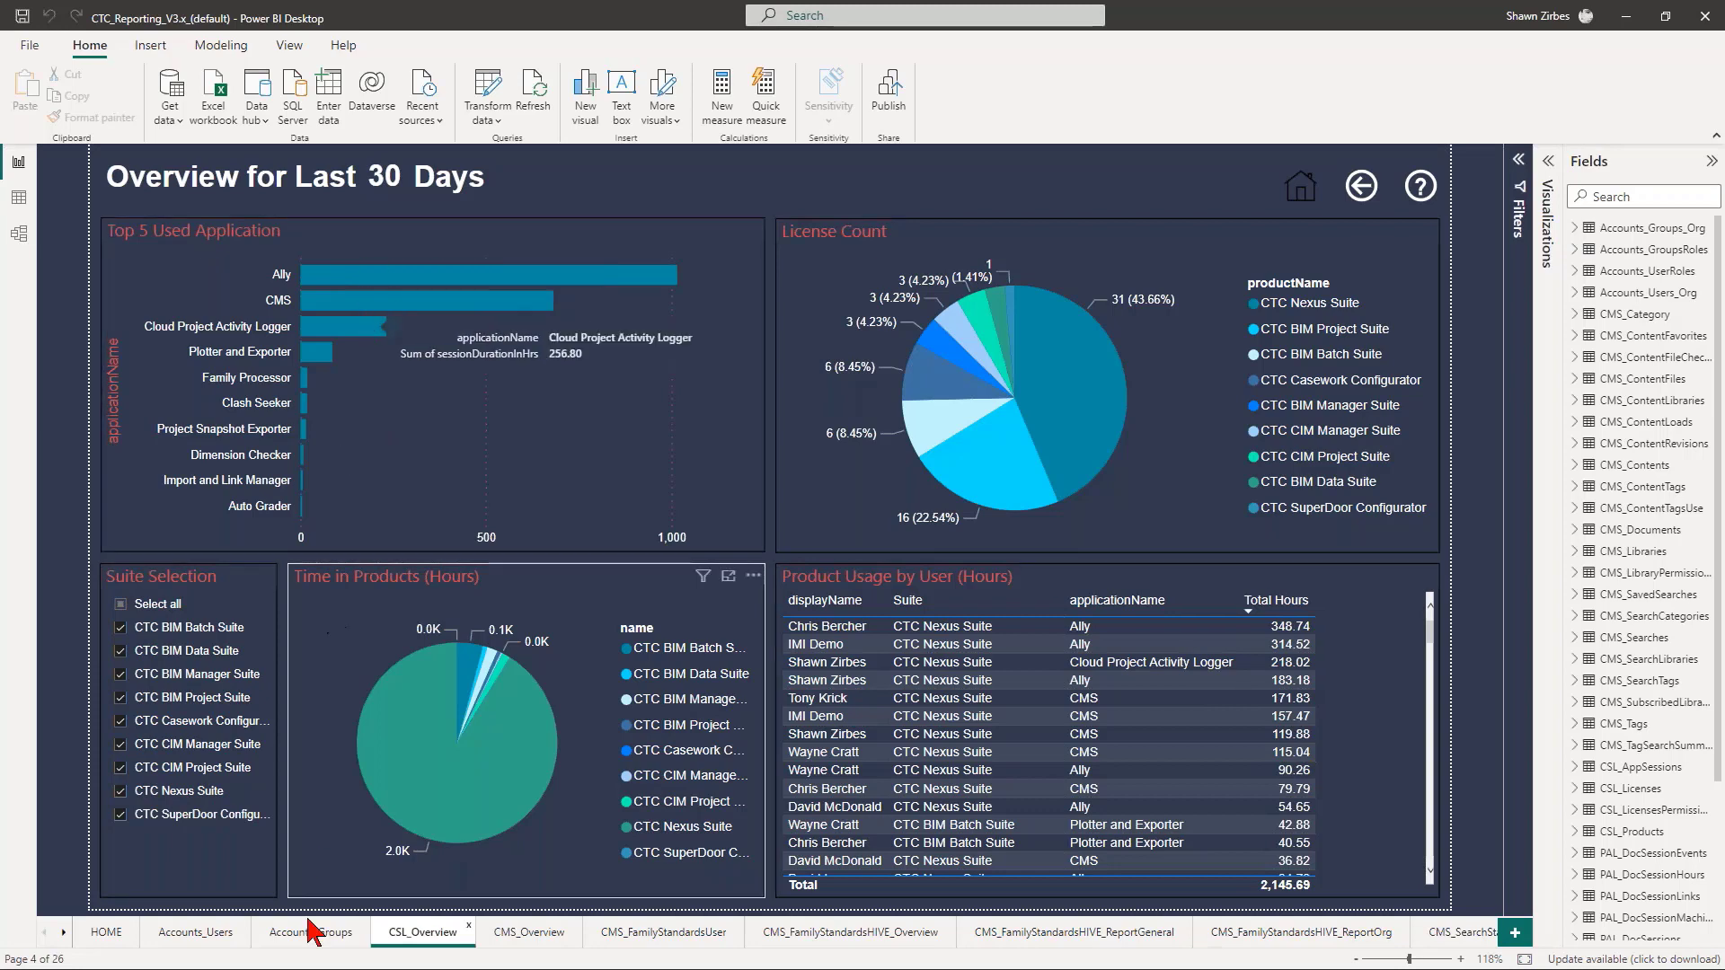
click(122, 792)
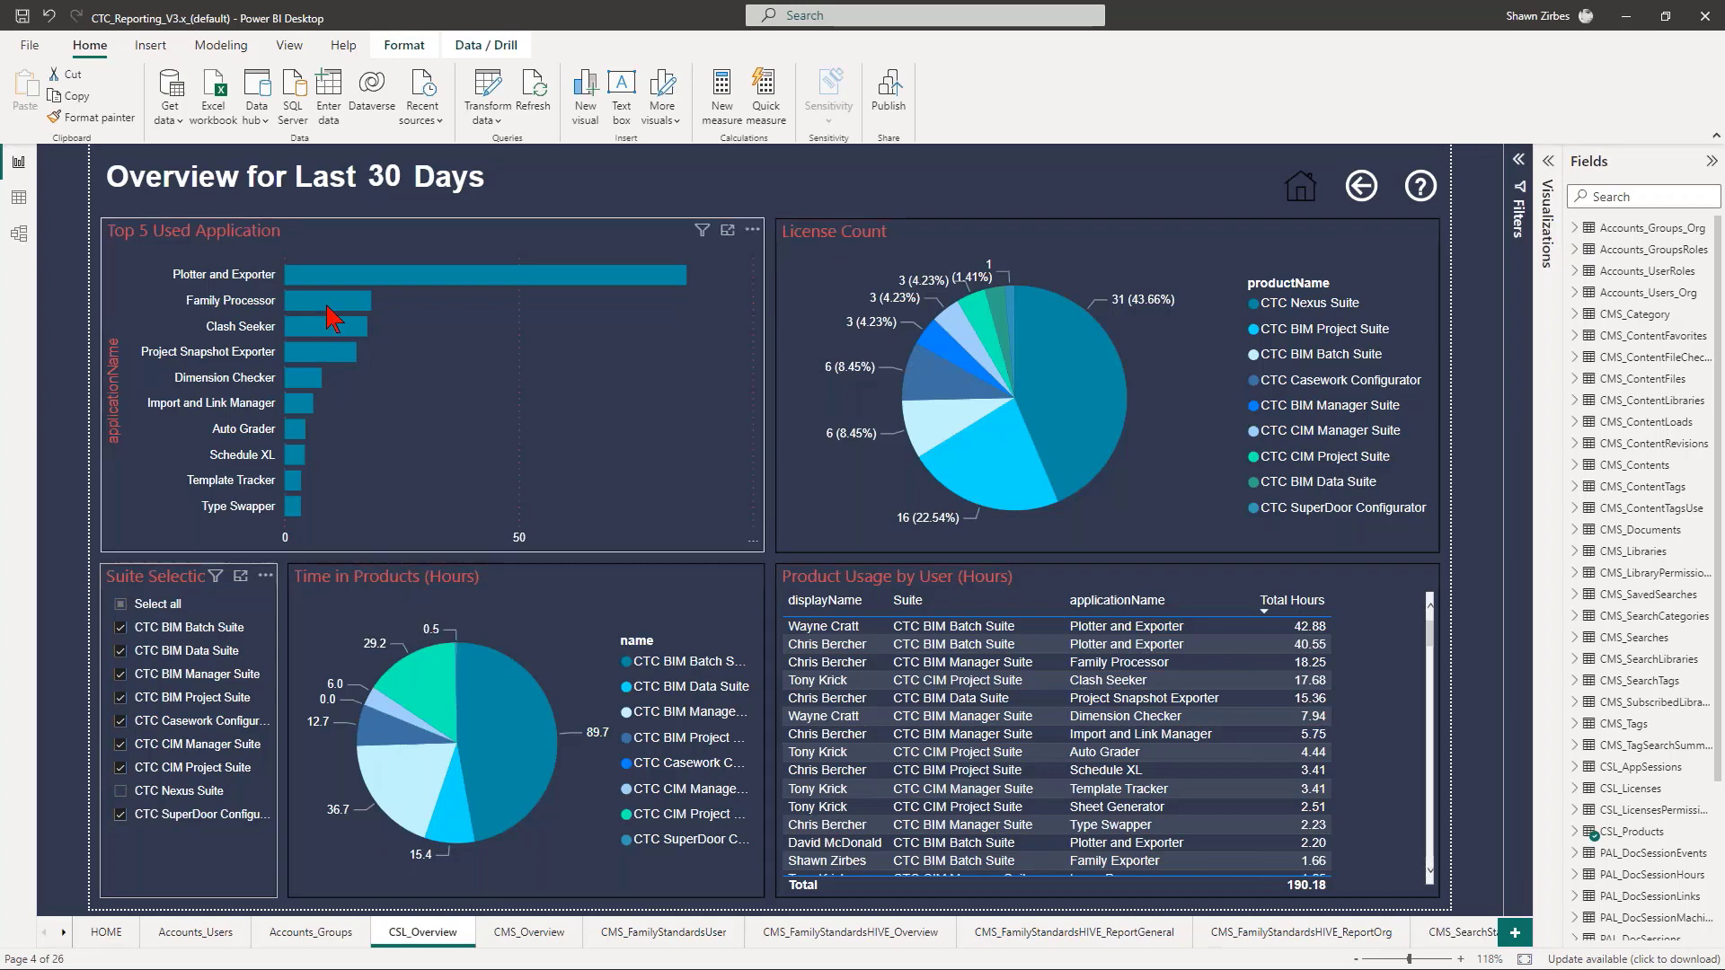
click(180, 813)
click(162, 724)
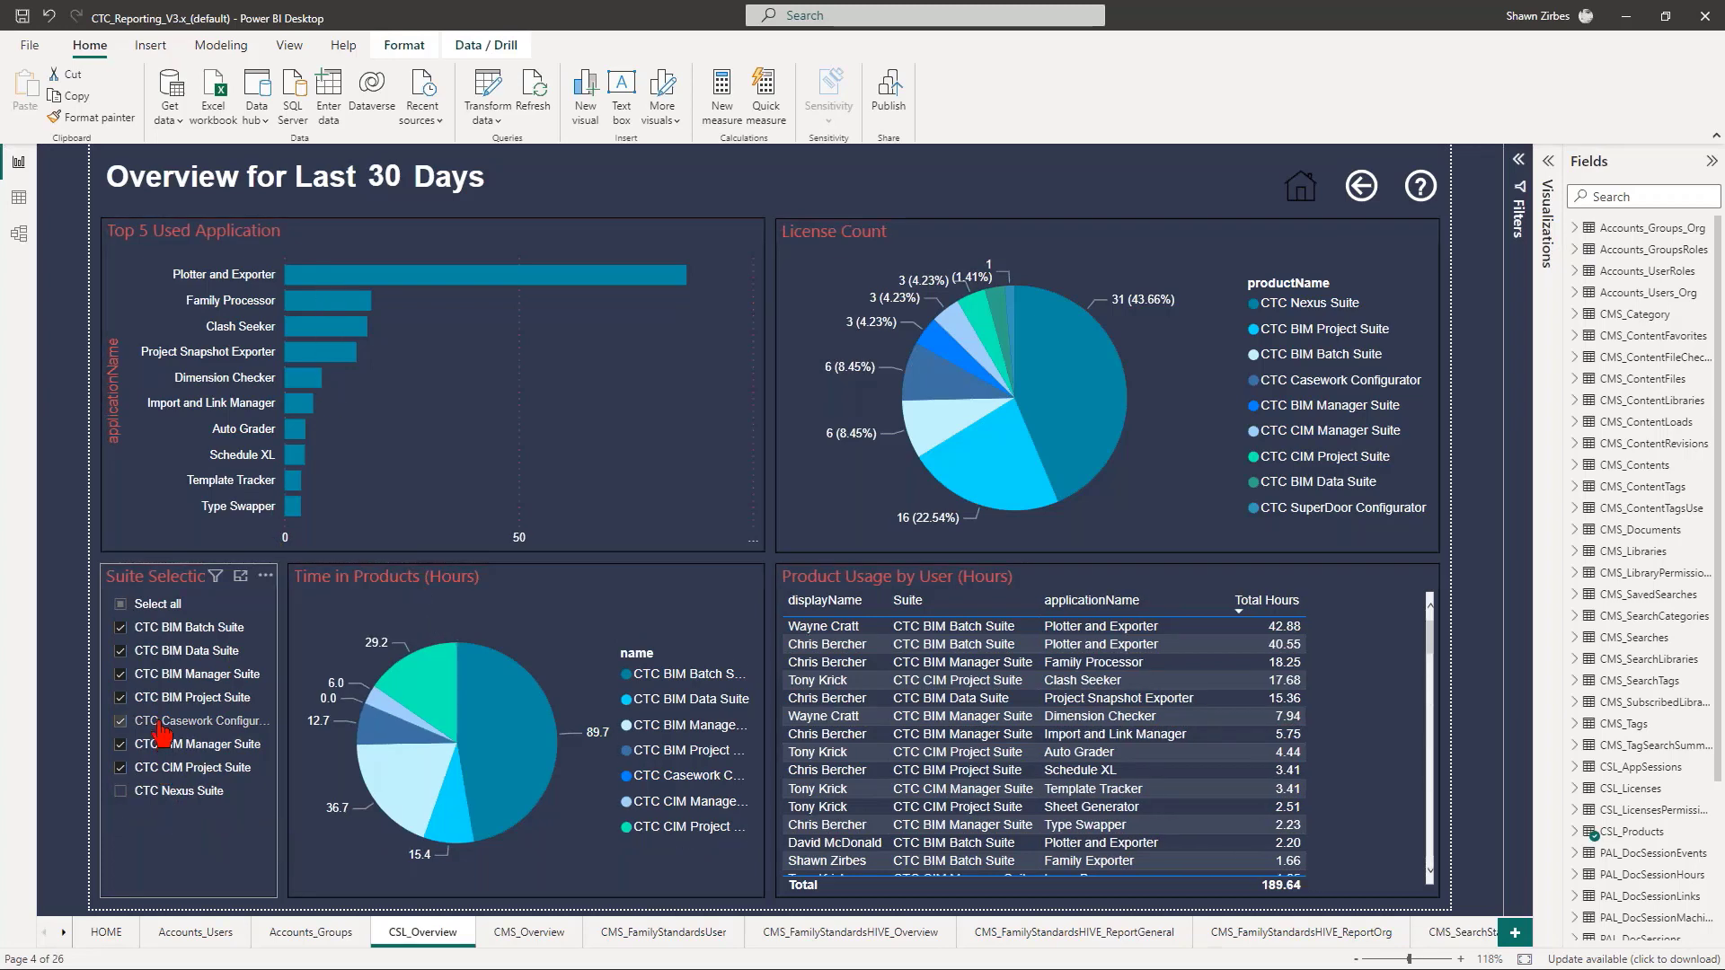
click(167, 743)
click(173, 769)
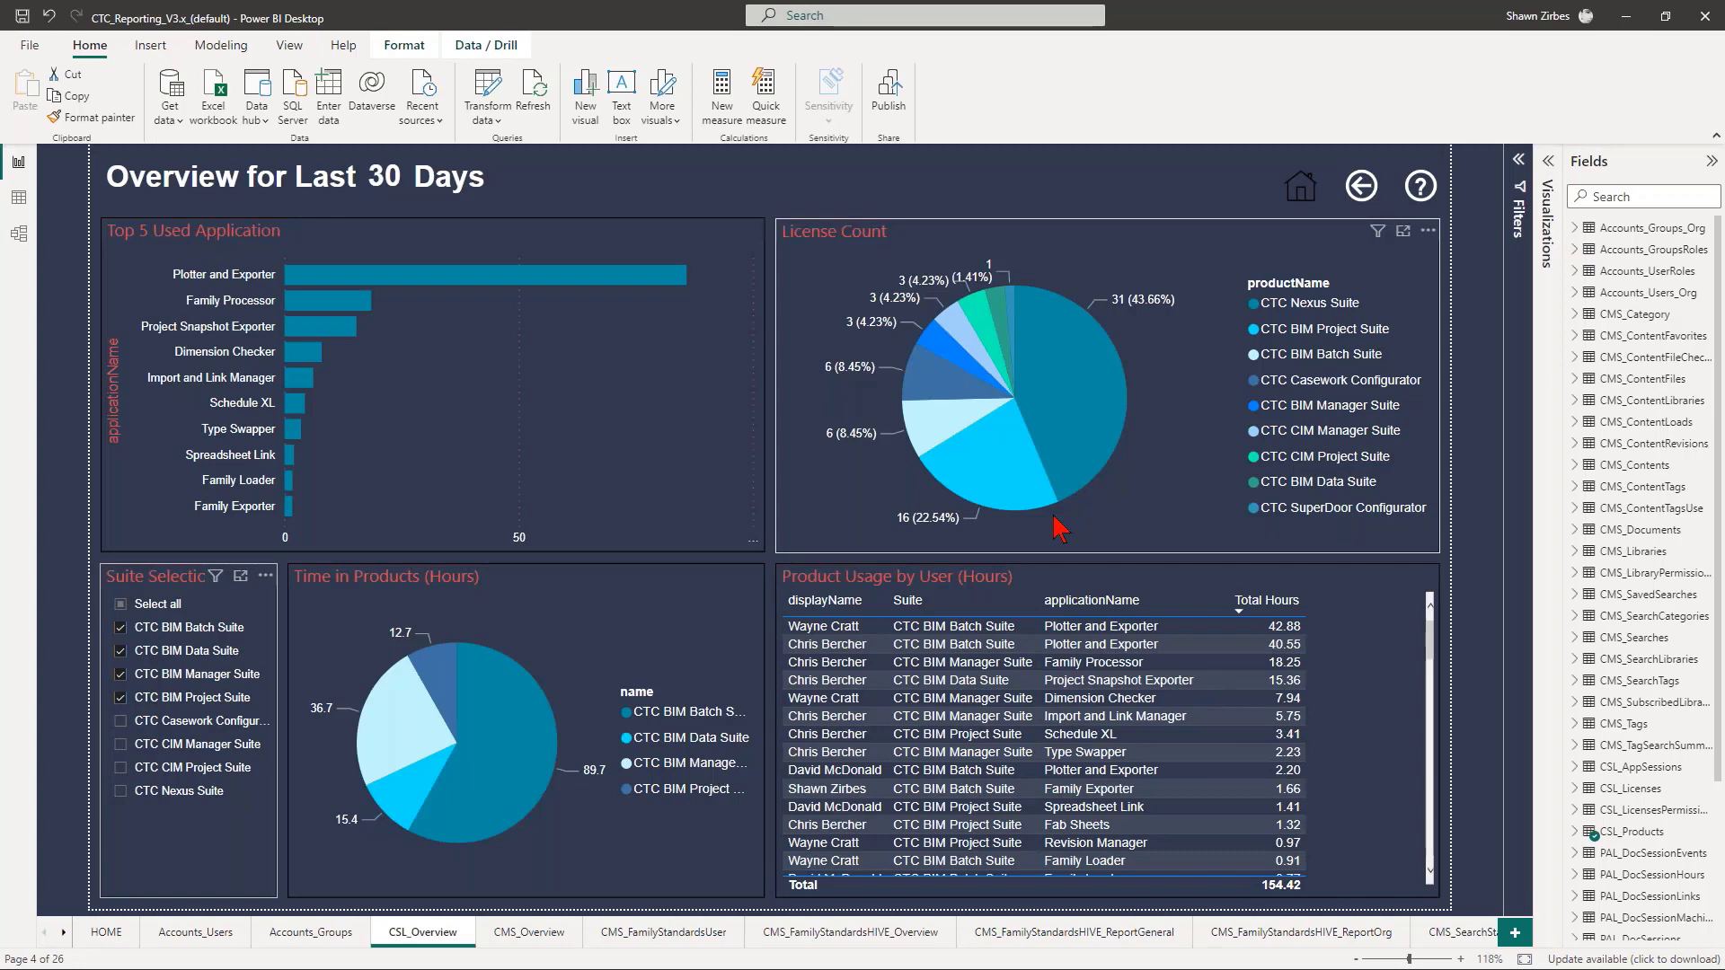
Look over the CMS_Overview and CMS_FamilyStandardsUser pages, ending back on CMS_Overview
click(529, 934)
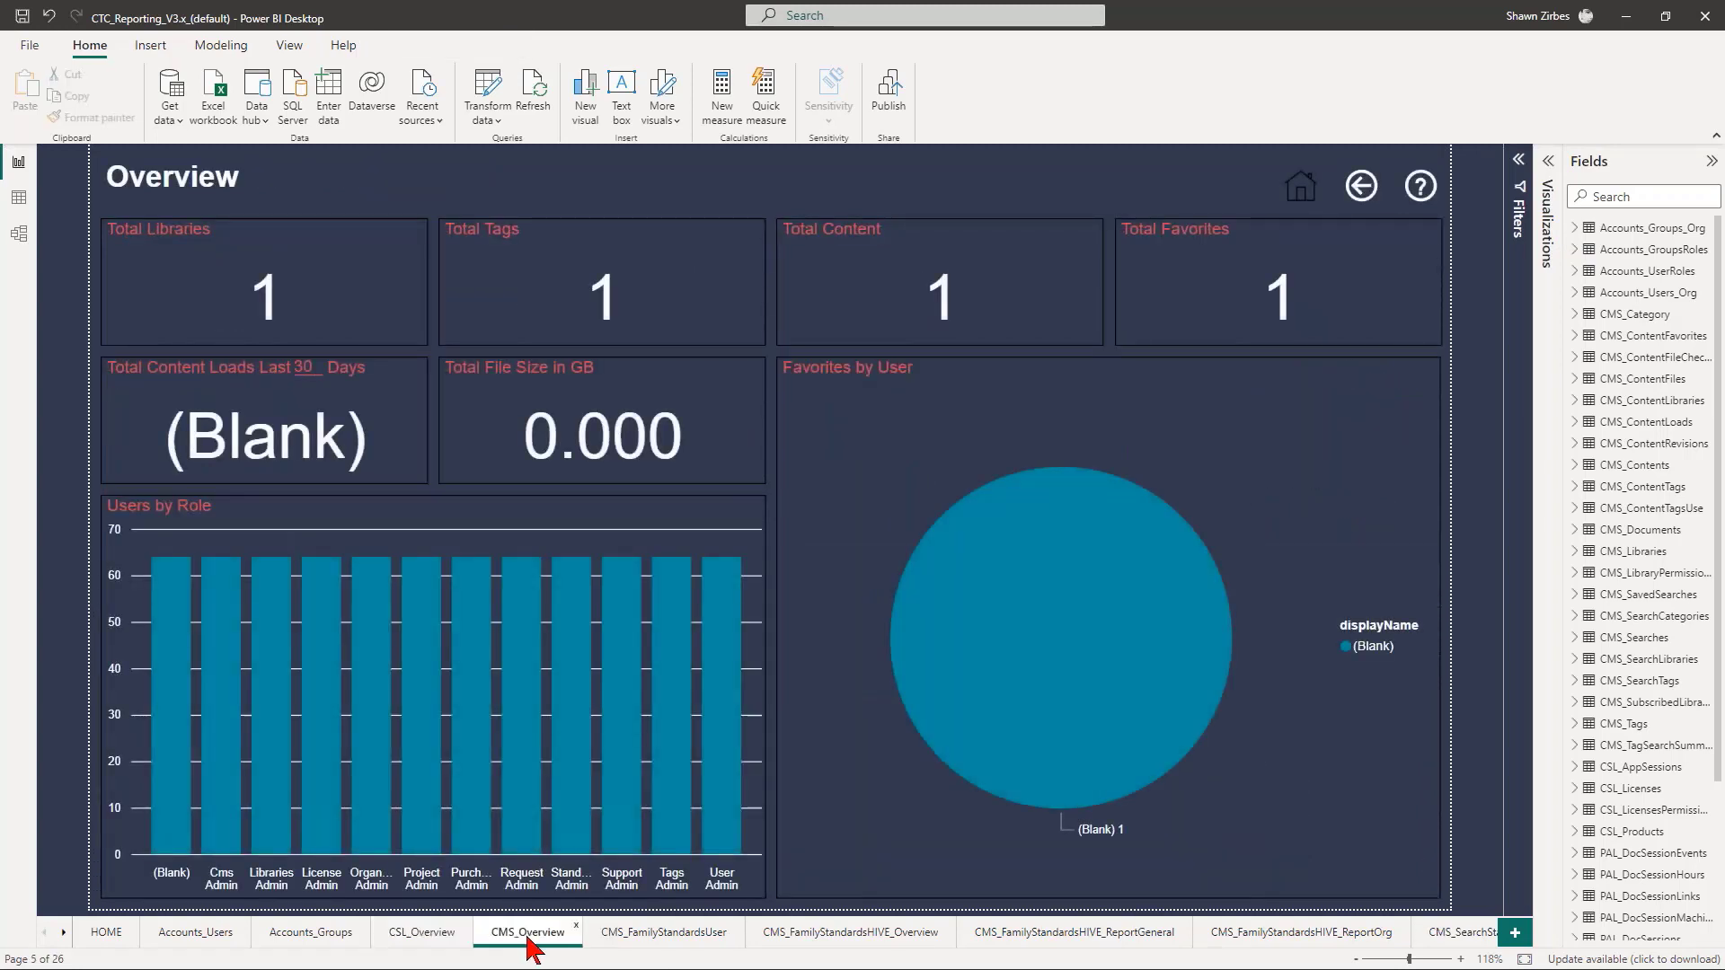
click(657, 937)
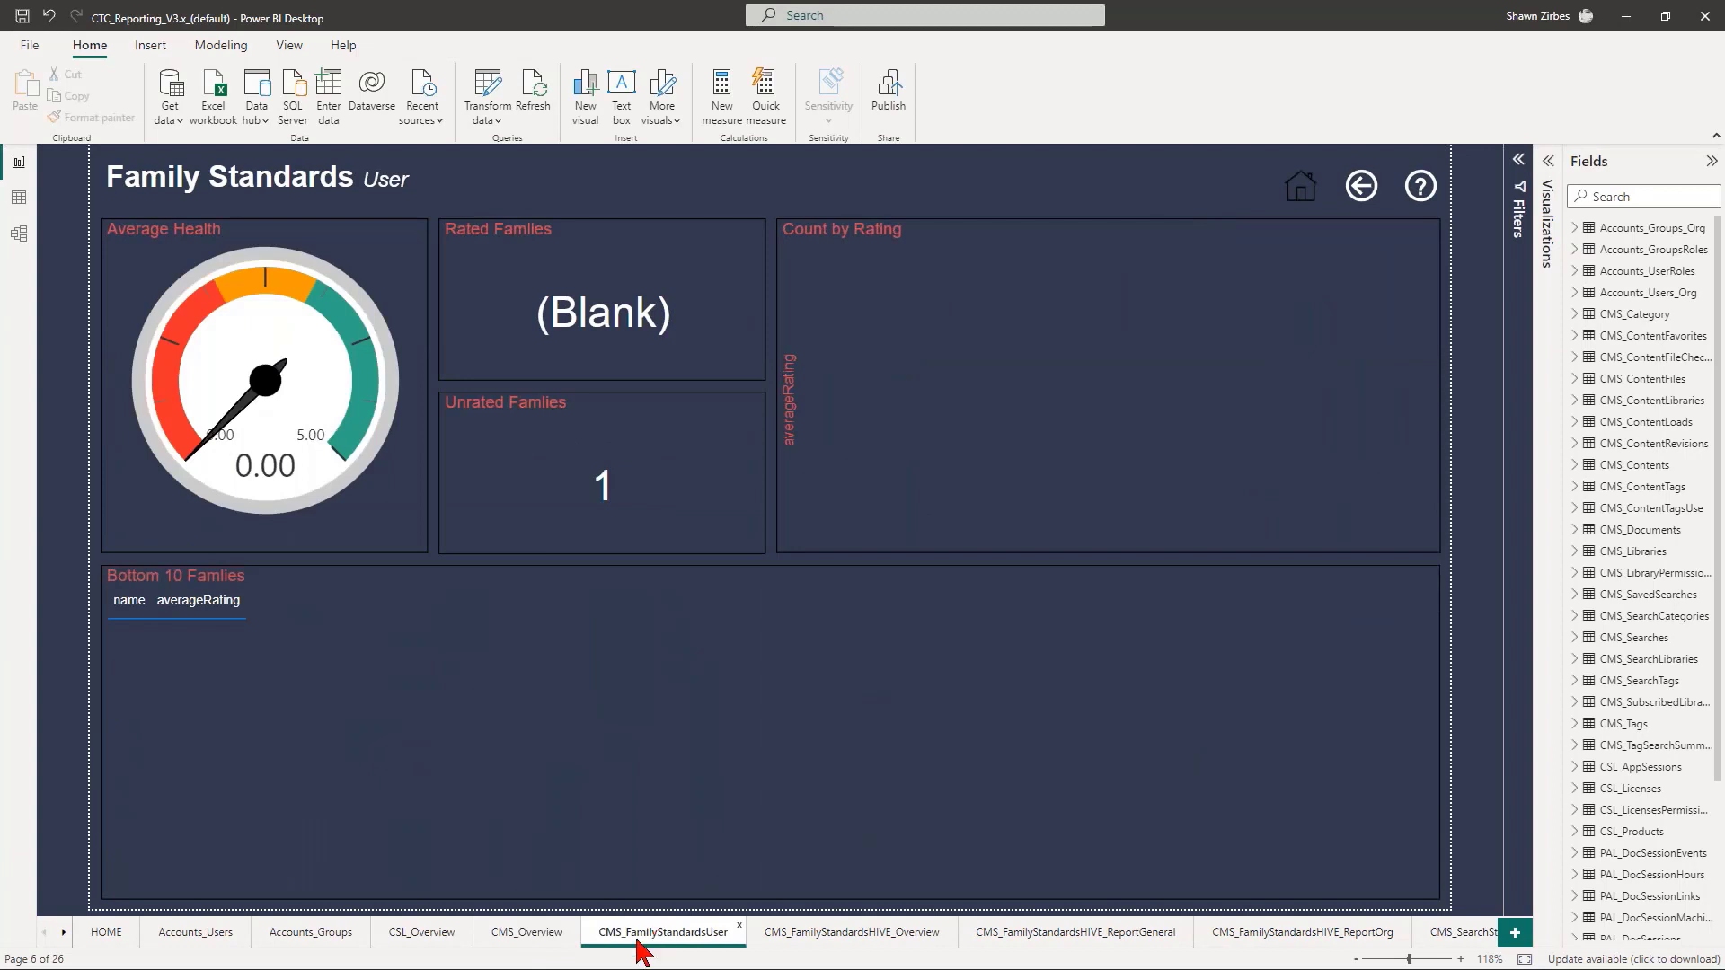
click(542, 937)
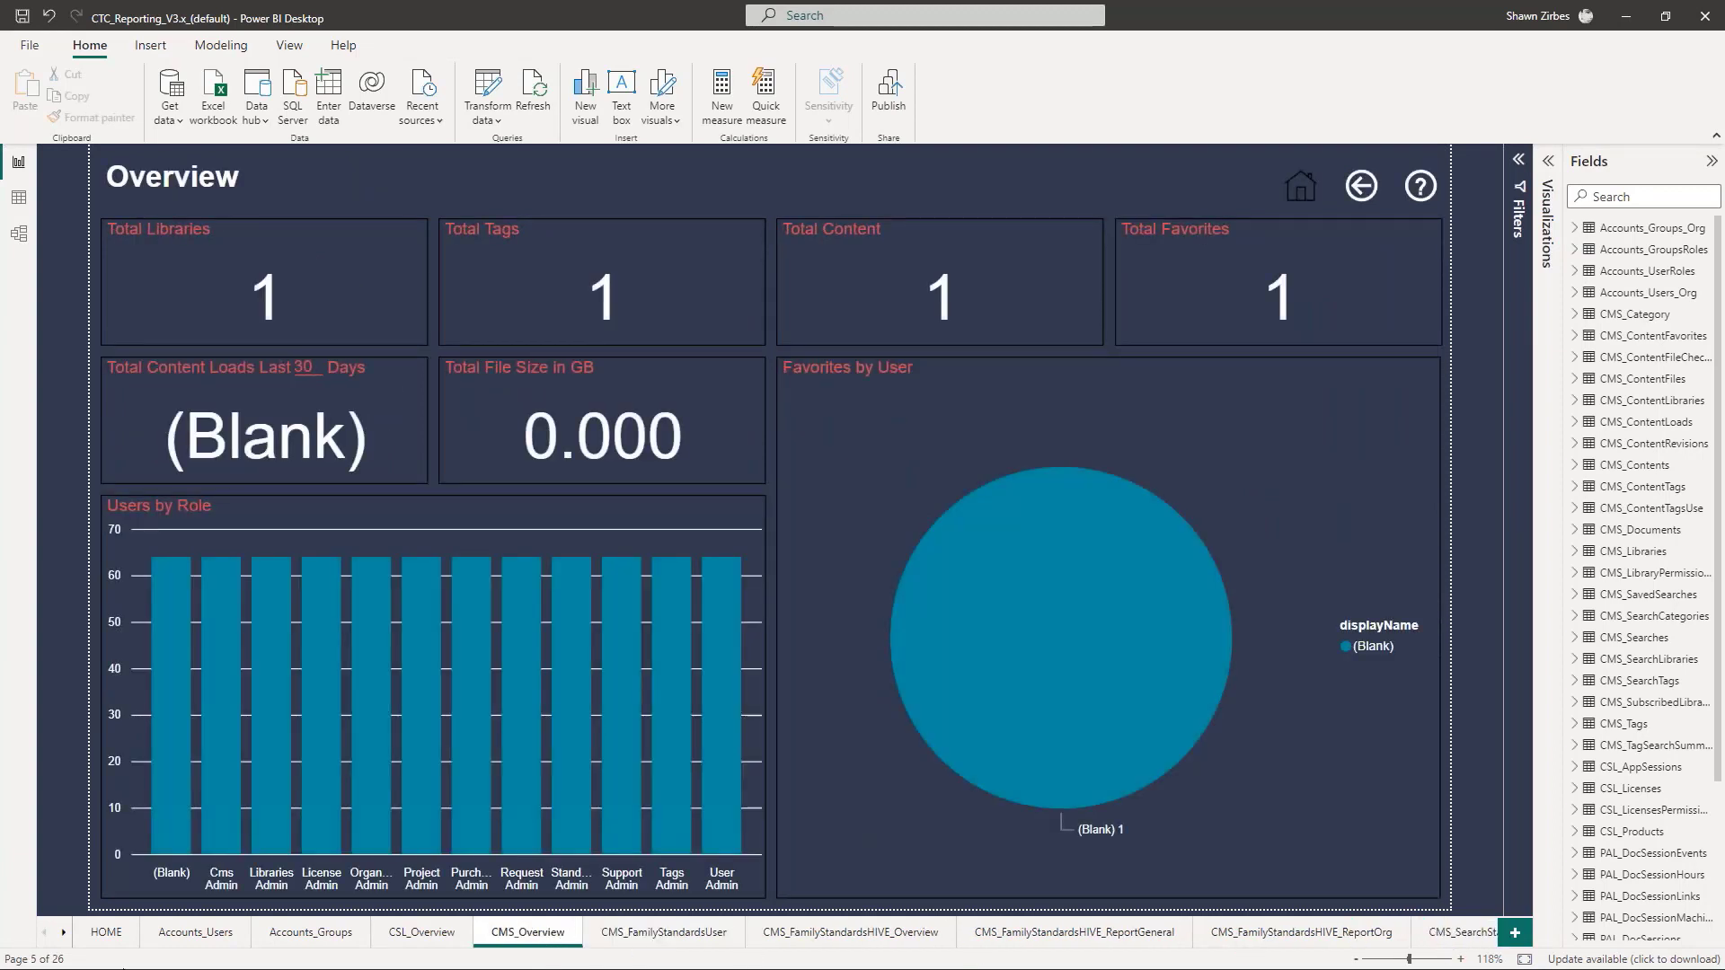
Go to the HOME page, open CSL_Overview and follow its home link back to the table of contents
click(106, 933)
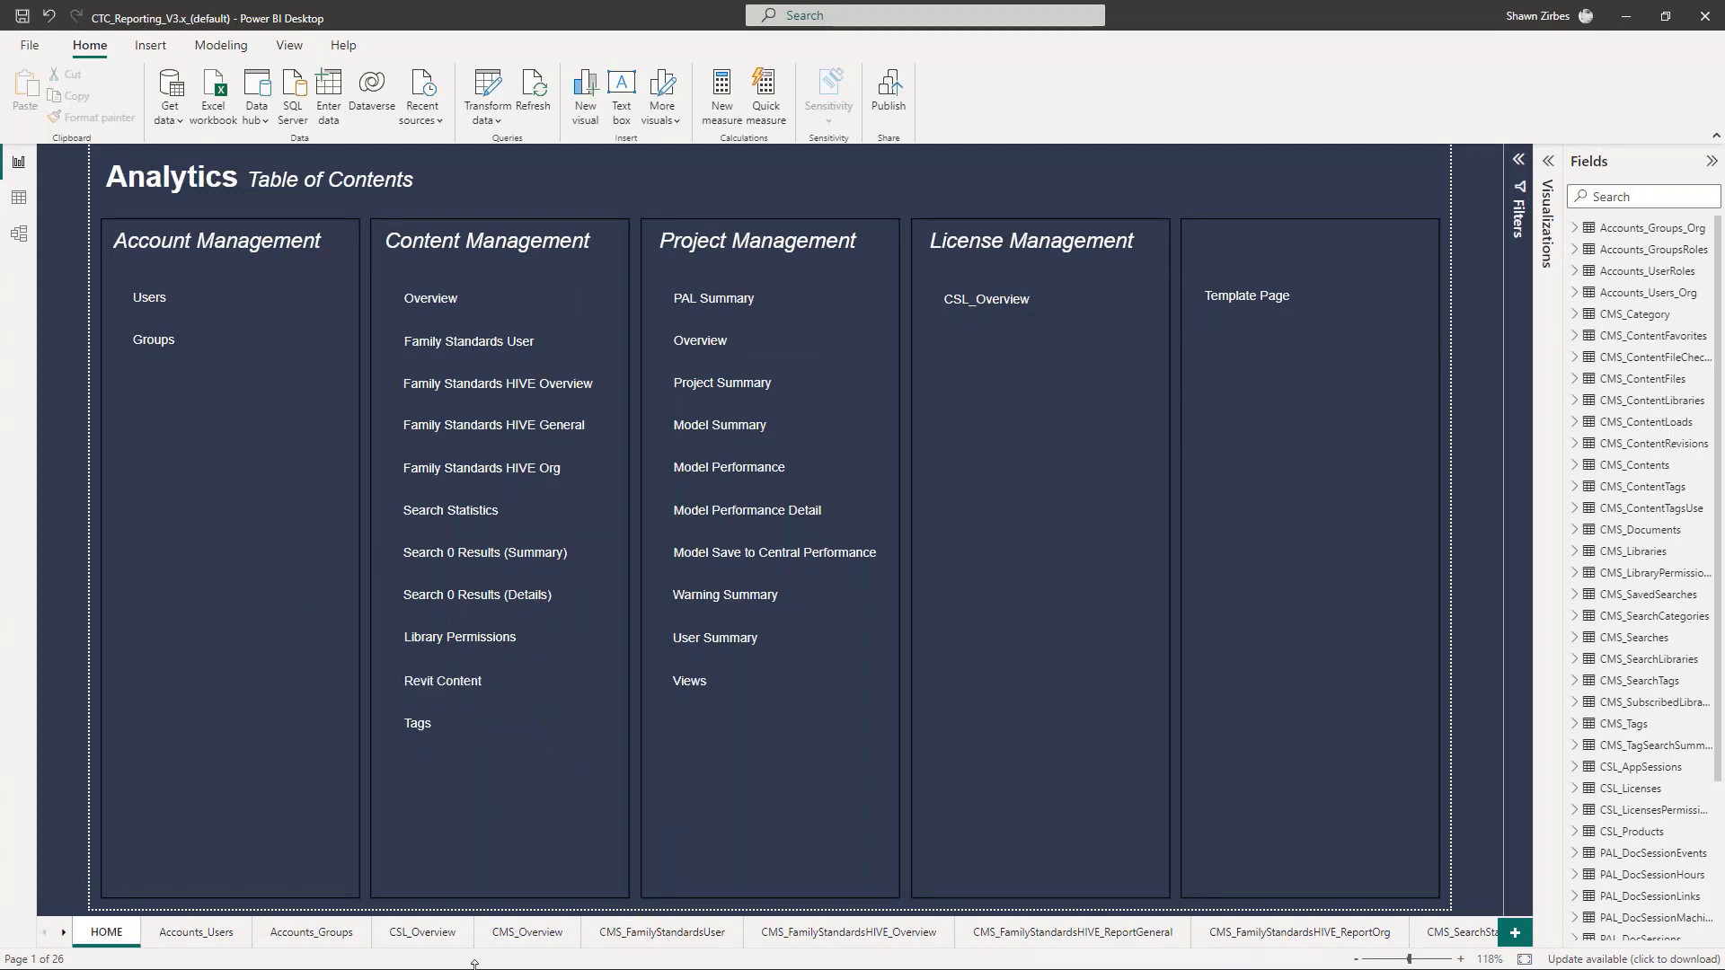
click(418, 937)
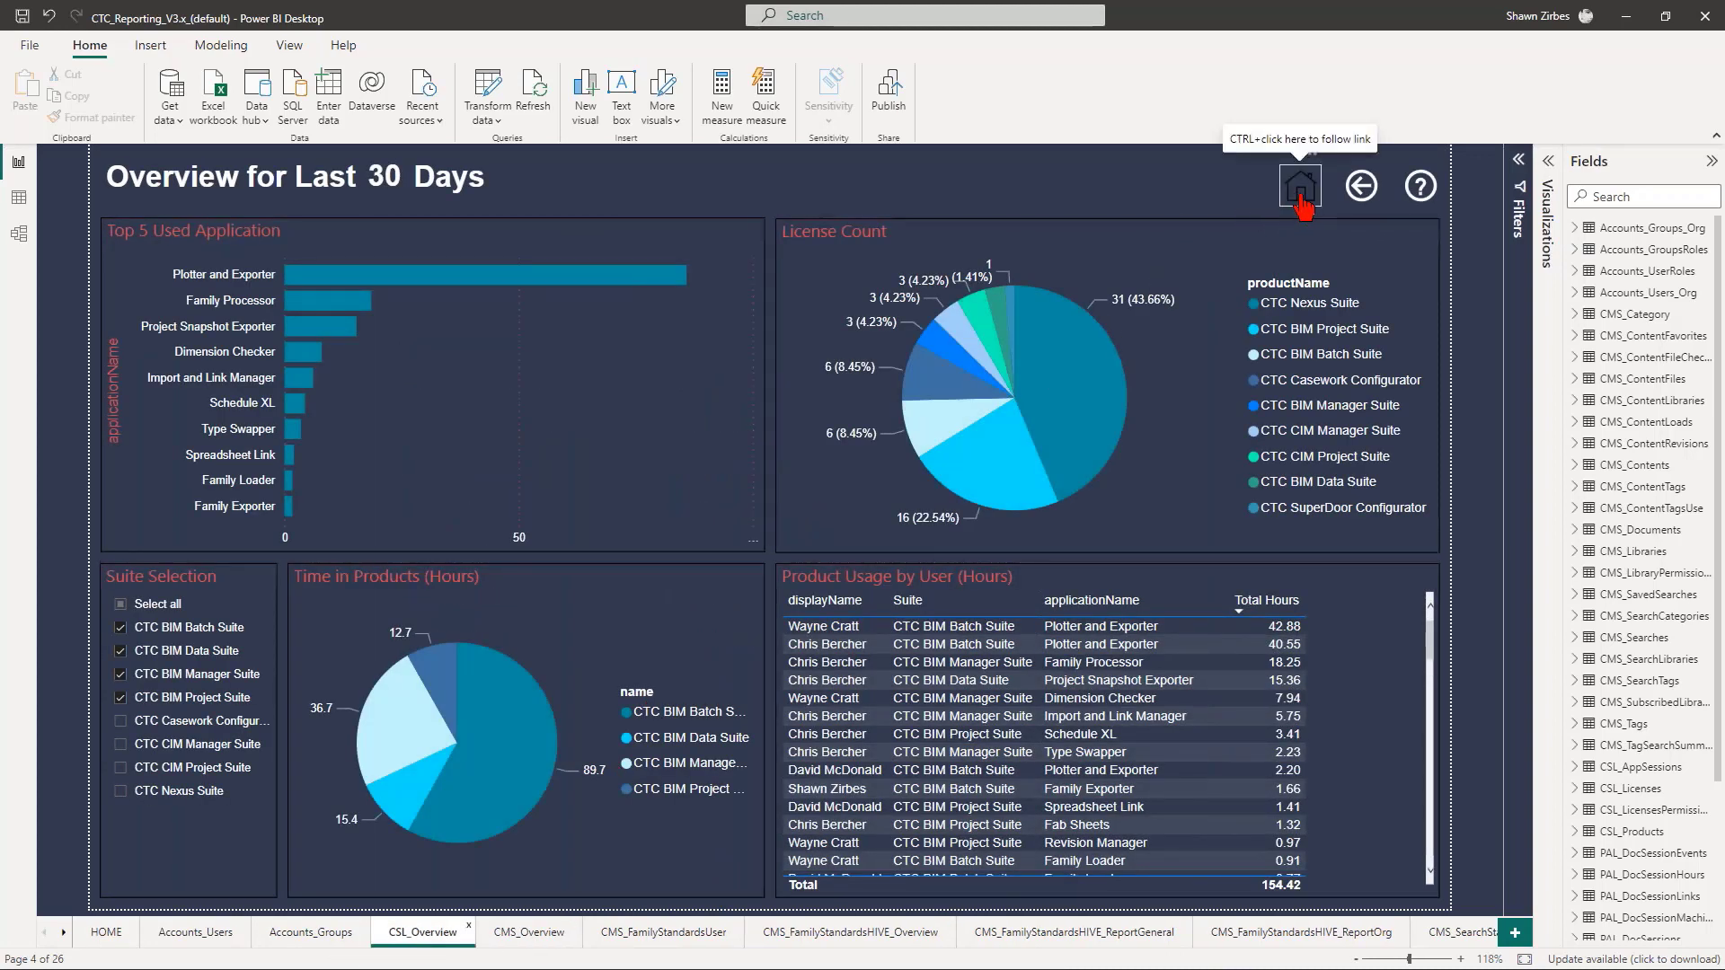
ctrl+click(1300, 196)
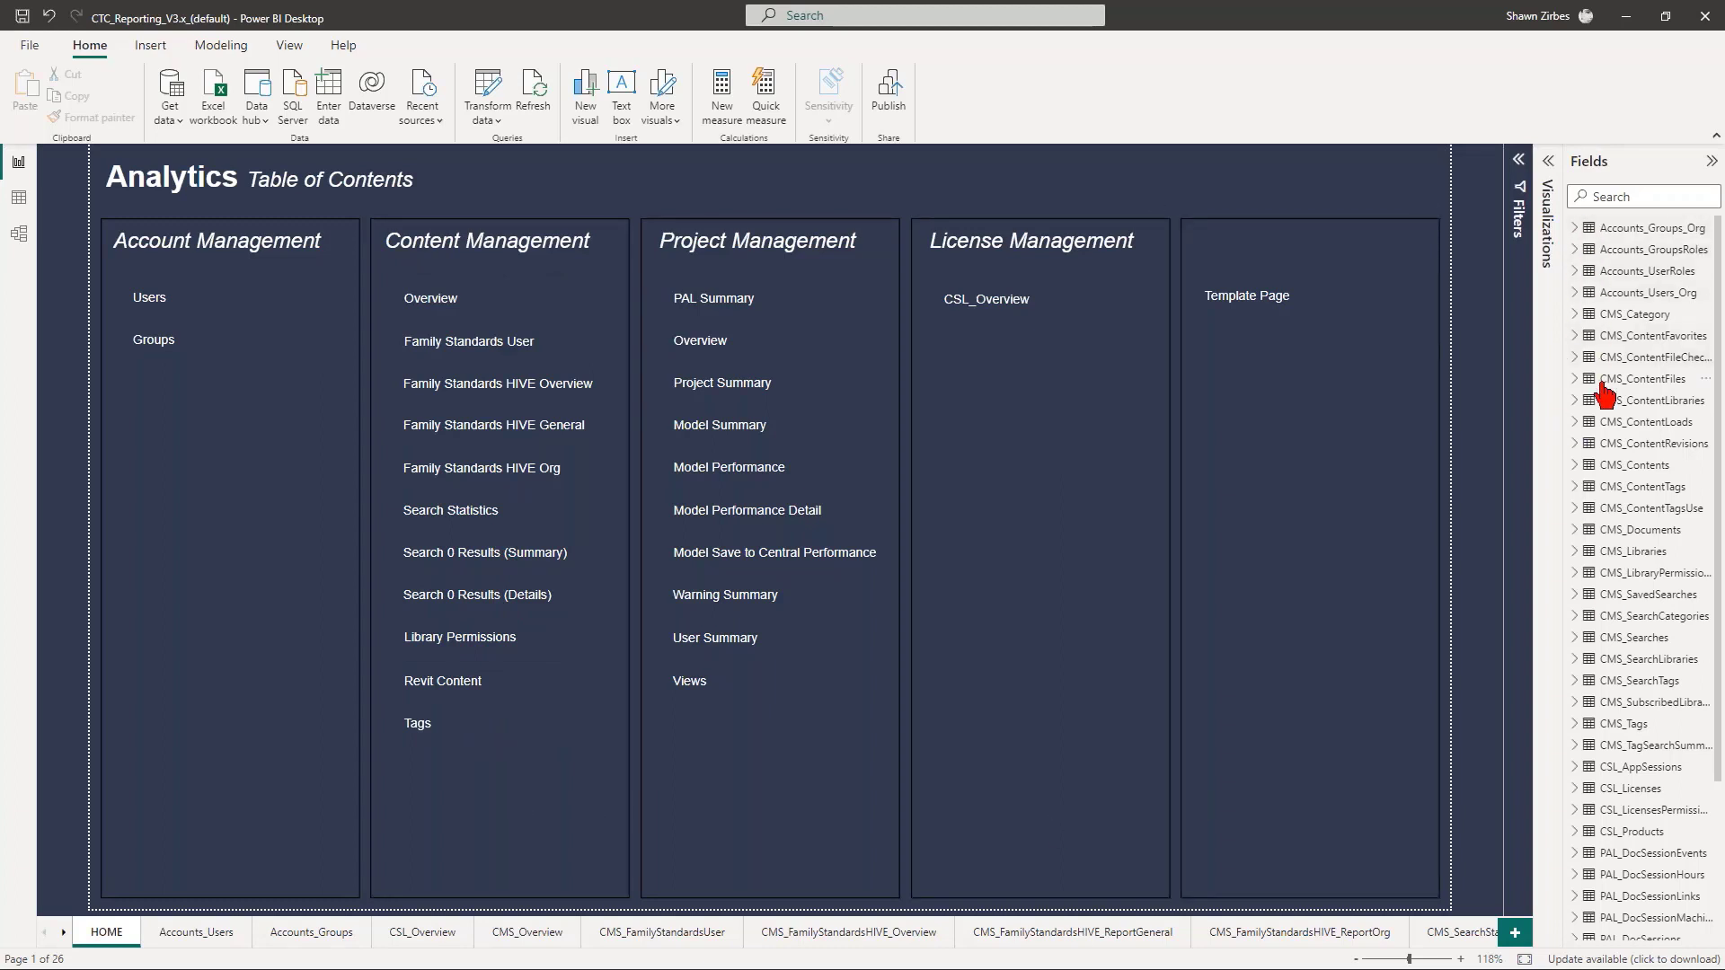
Look through the full list of data tables, from the Accounts tables down to the PAL and Z tables
scroll(1622, 764, down, 3)
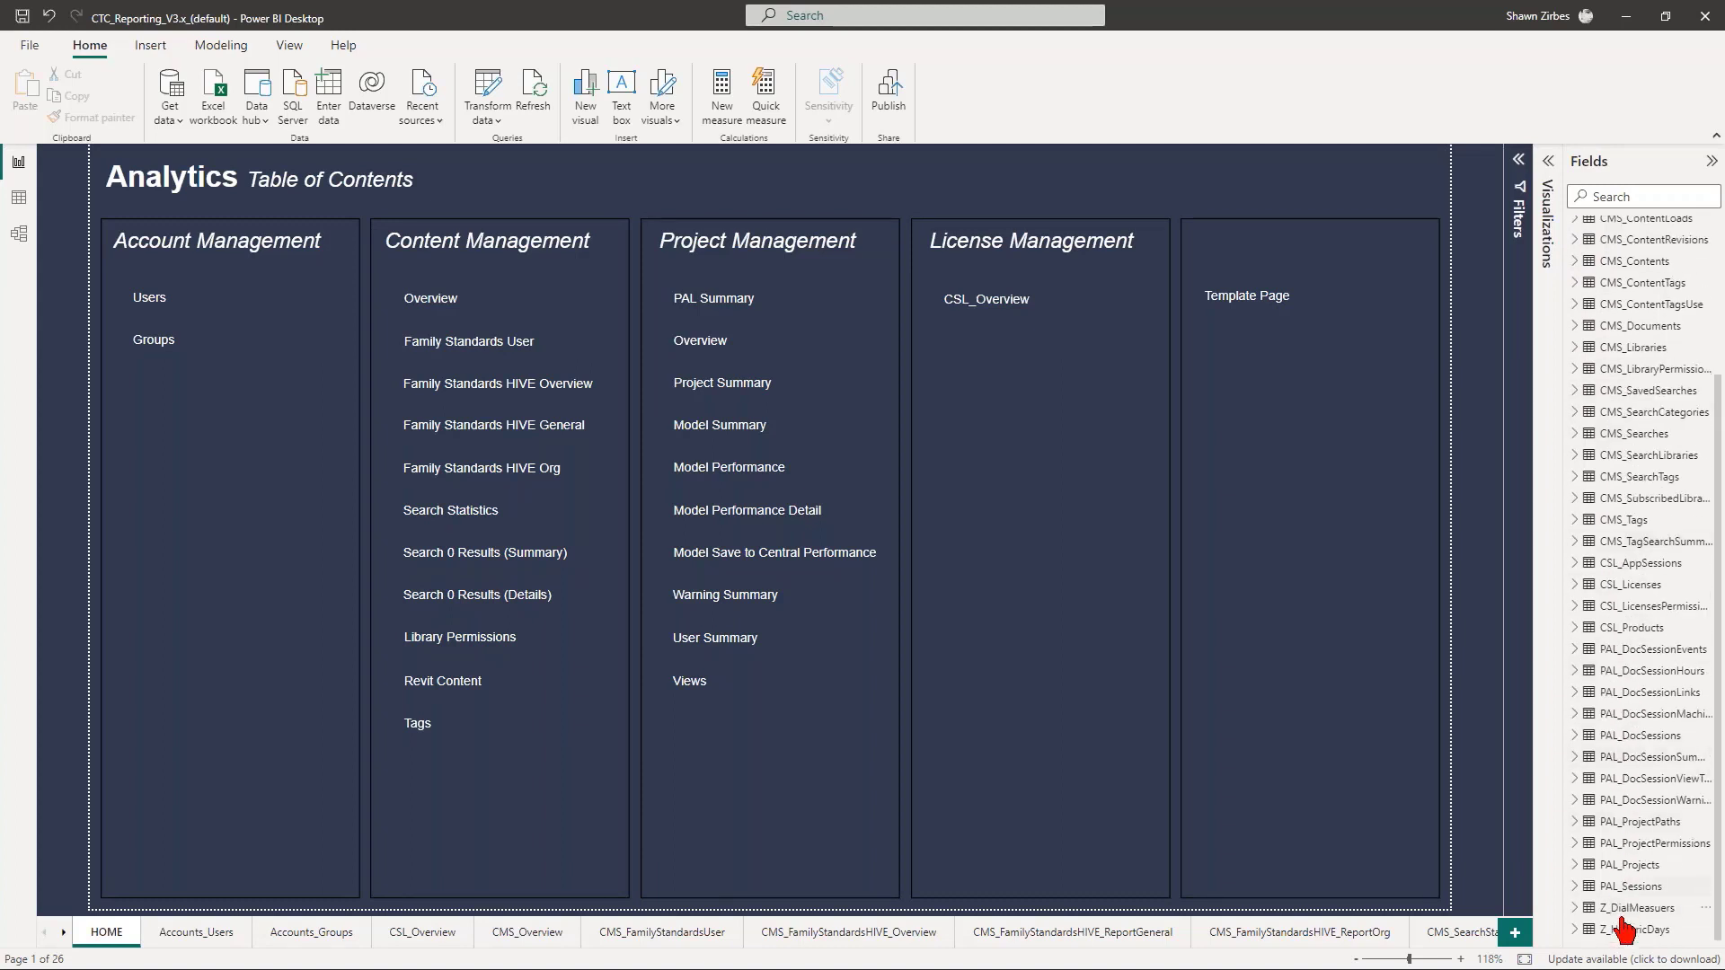
scroll(1625, 932, up, 3)
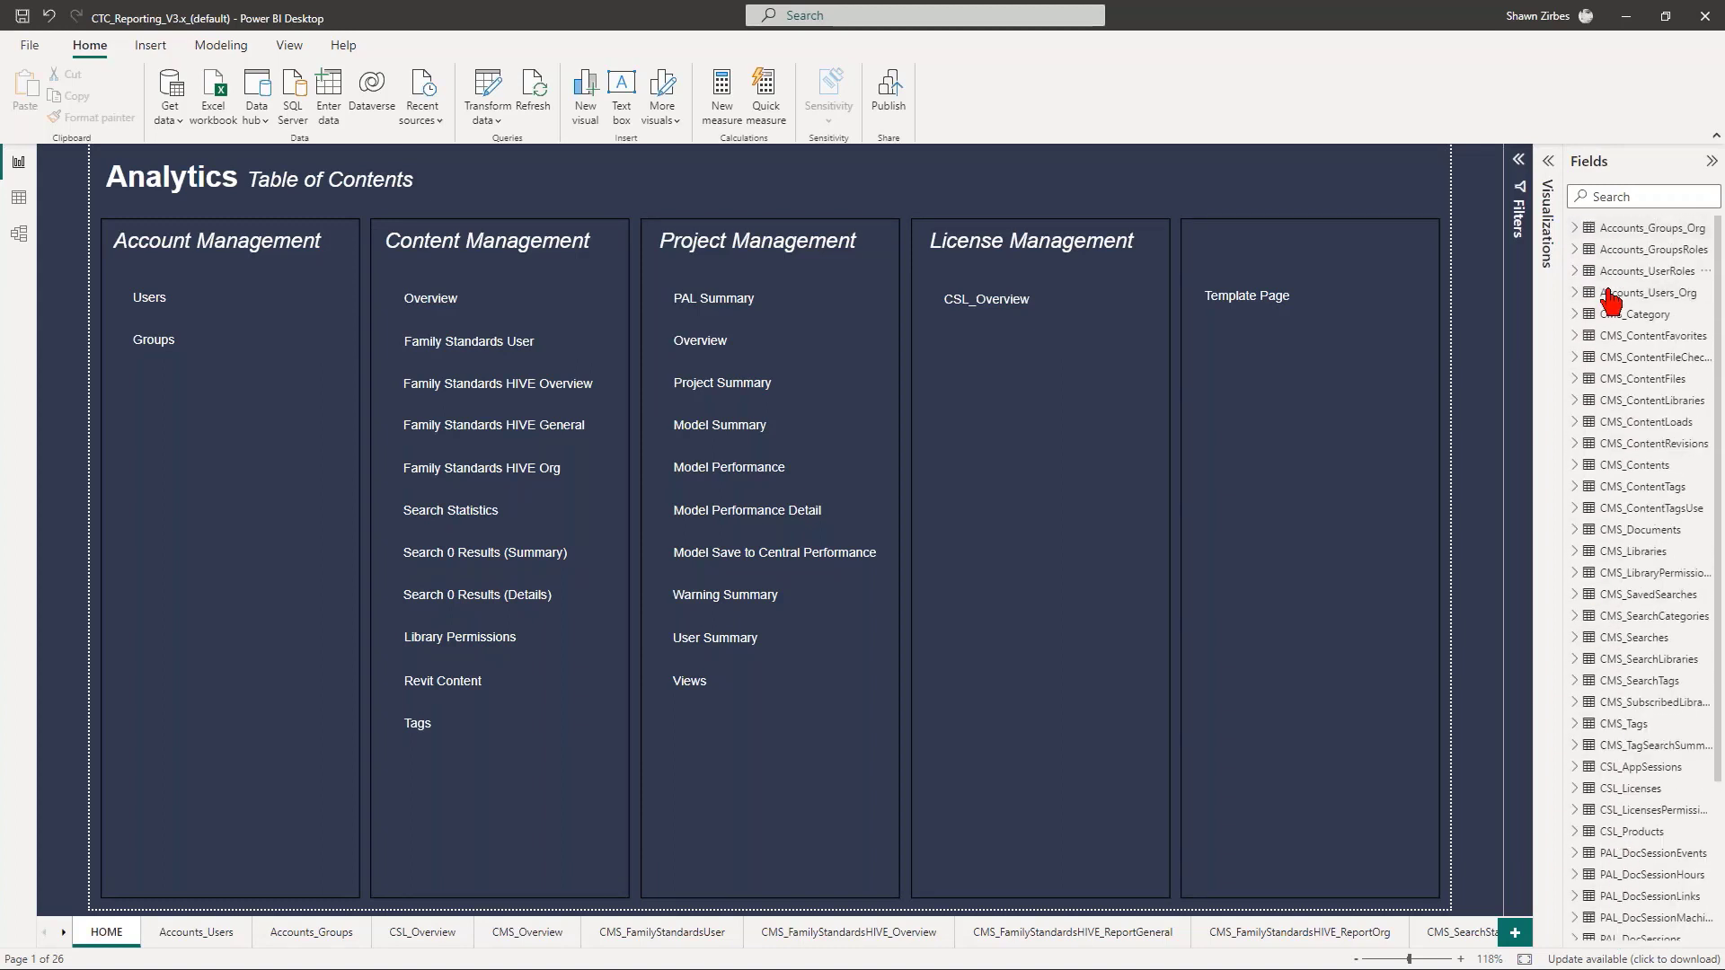
scroll(1619, 592, down, 3)
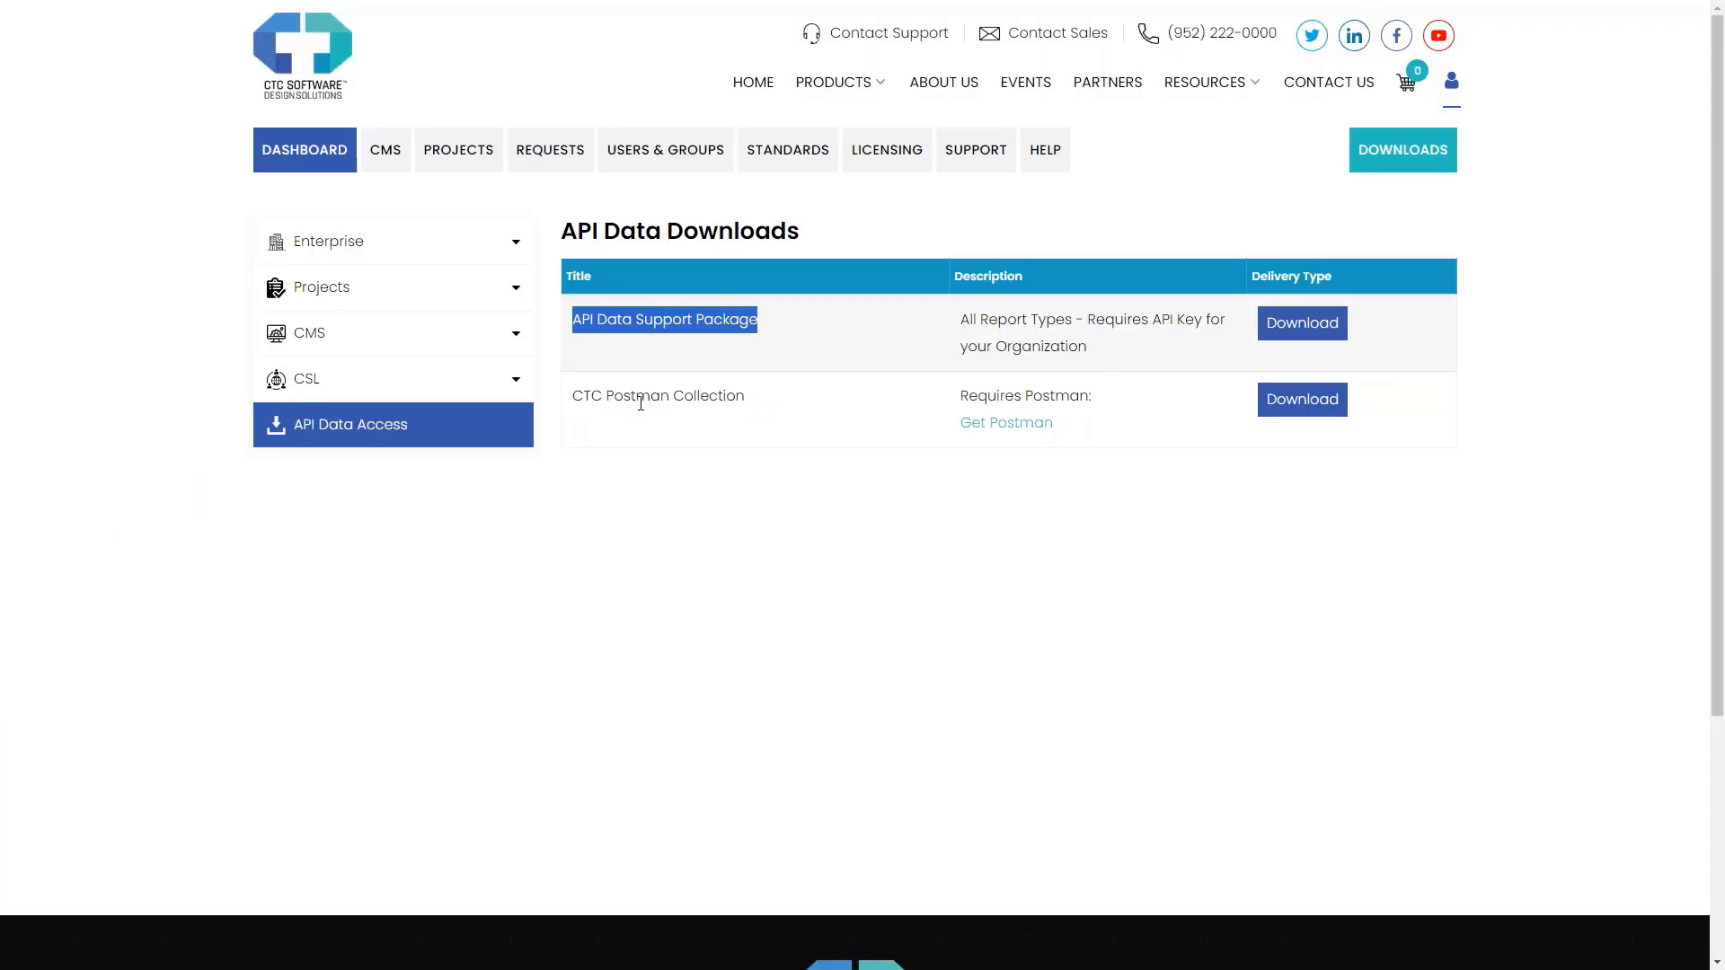
Highlight the CTC Postman Collection entry in the API Data Downloads, switch to Postman and view the CTCAPI environment's variables
drag(572, 397, 1204, 444)
click(1200, 433)
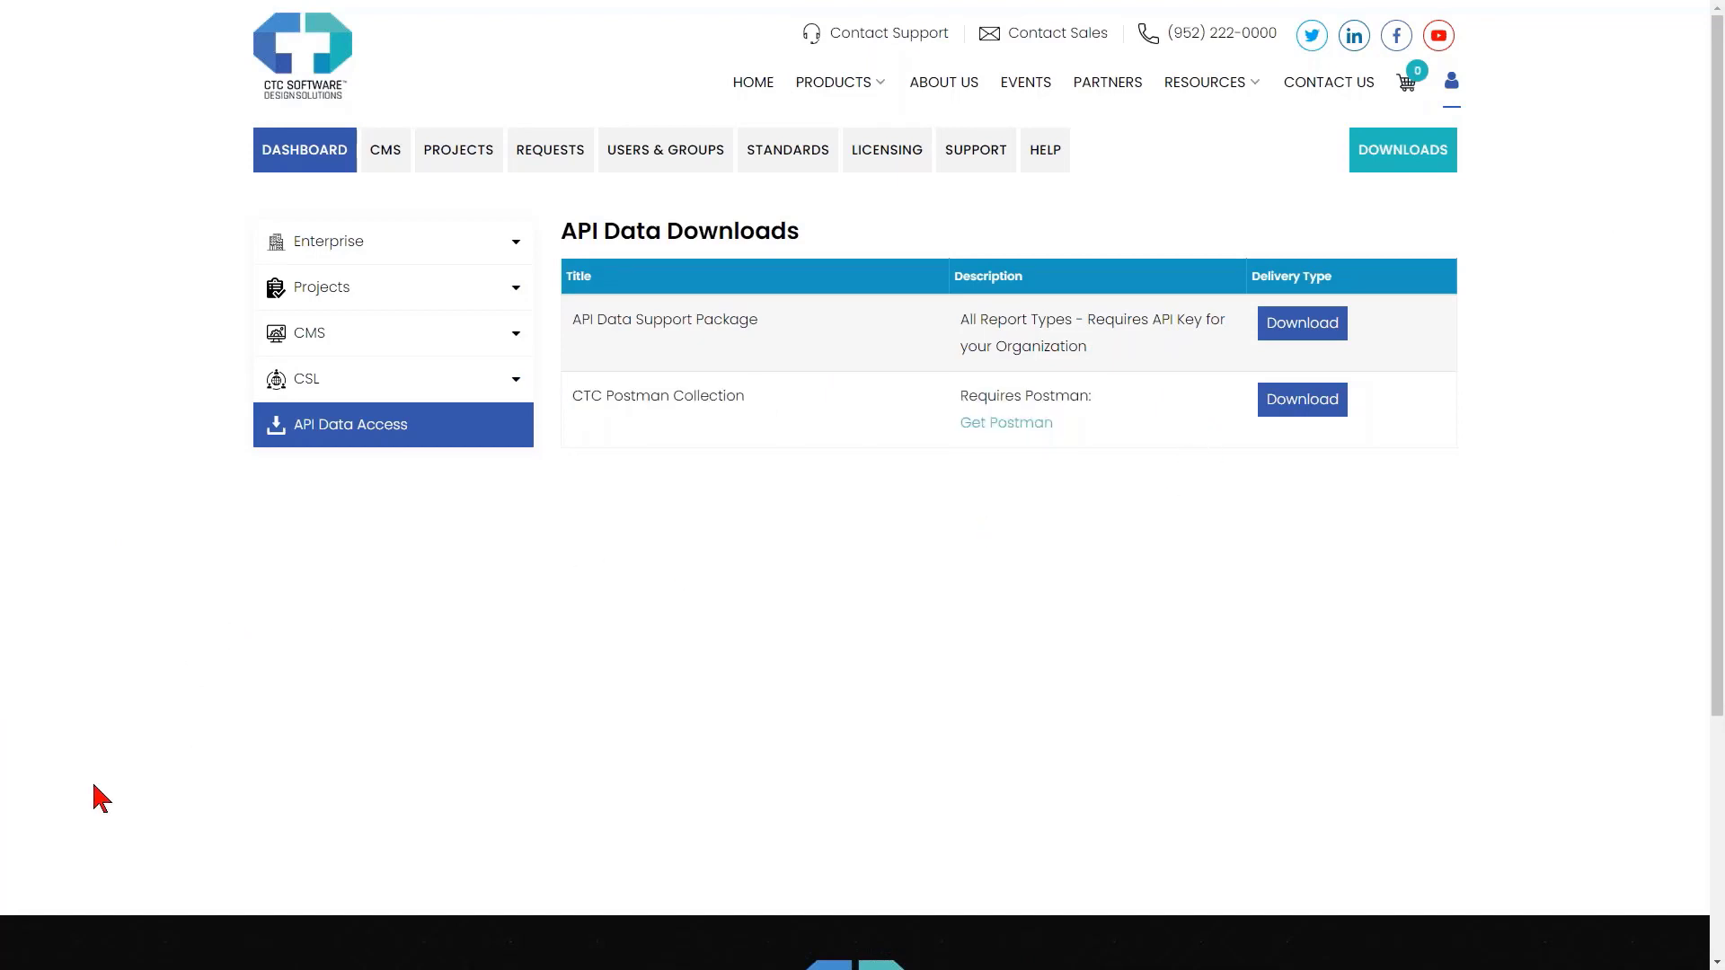
key(alt+Tab)
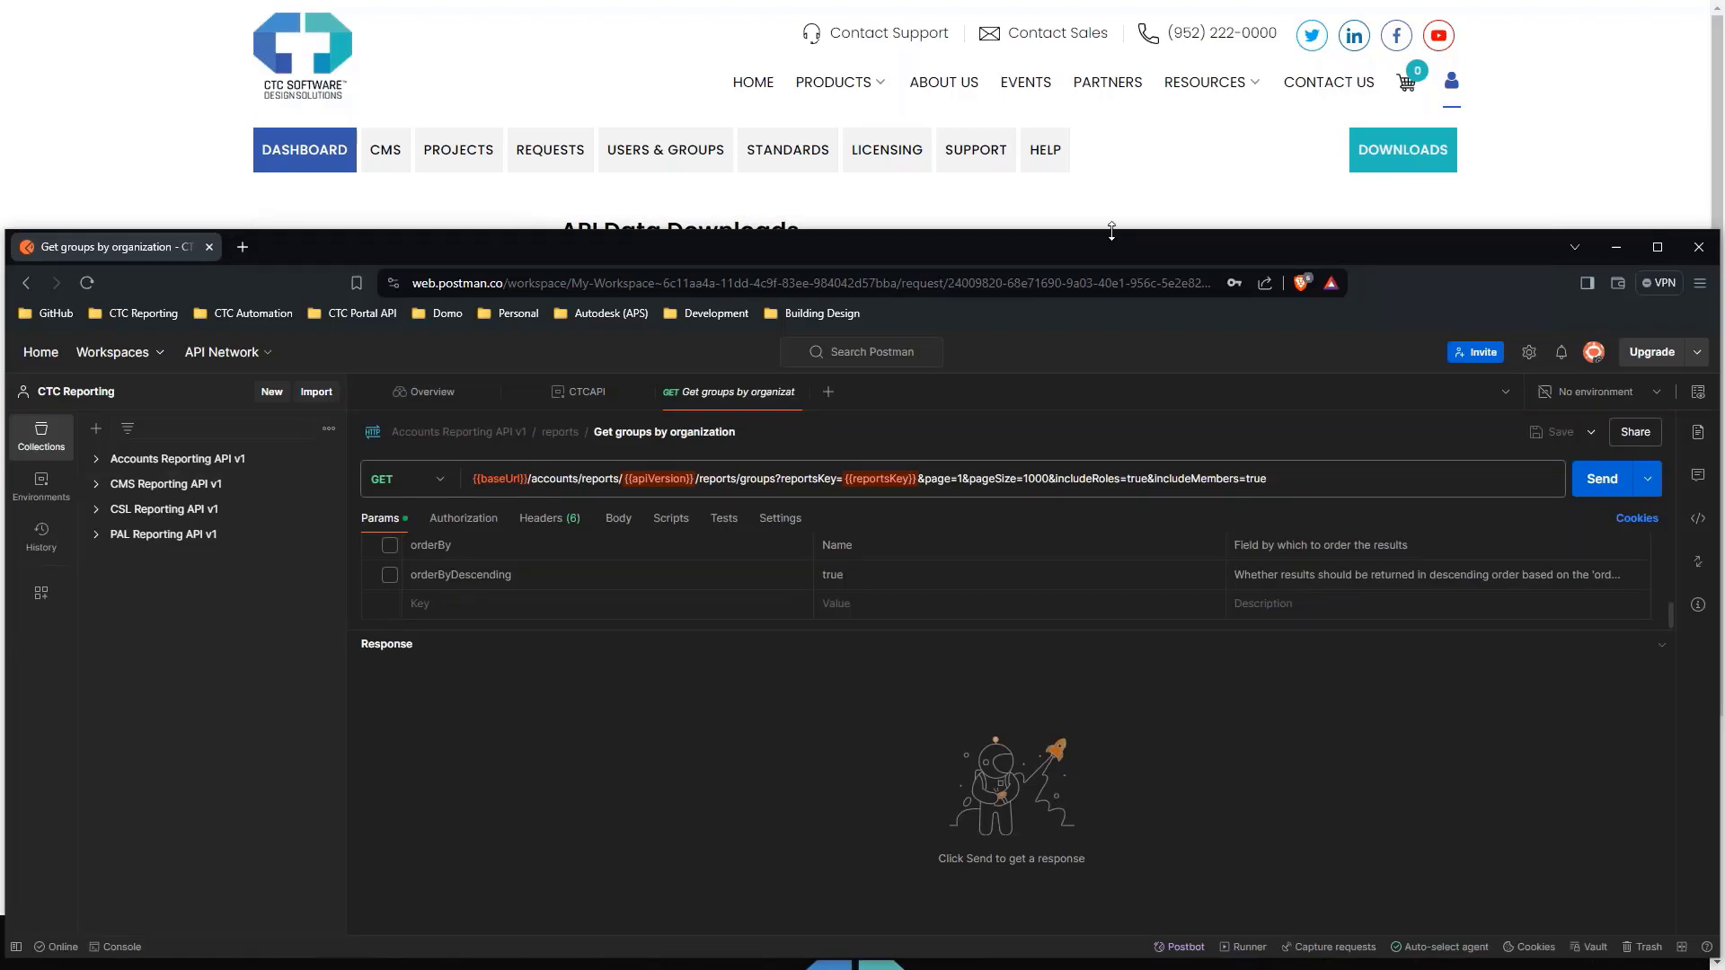
double_click(1108, 256)
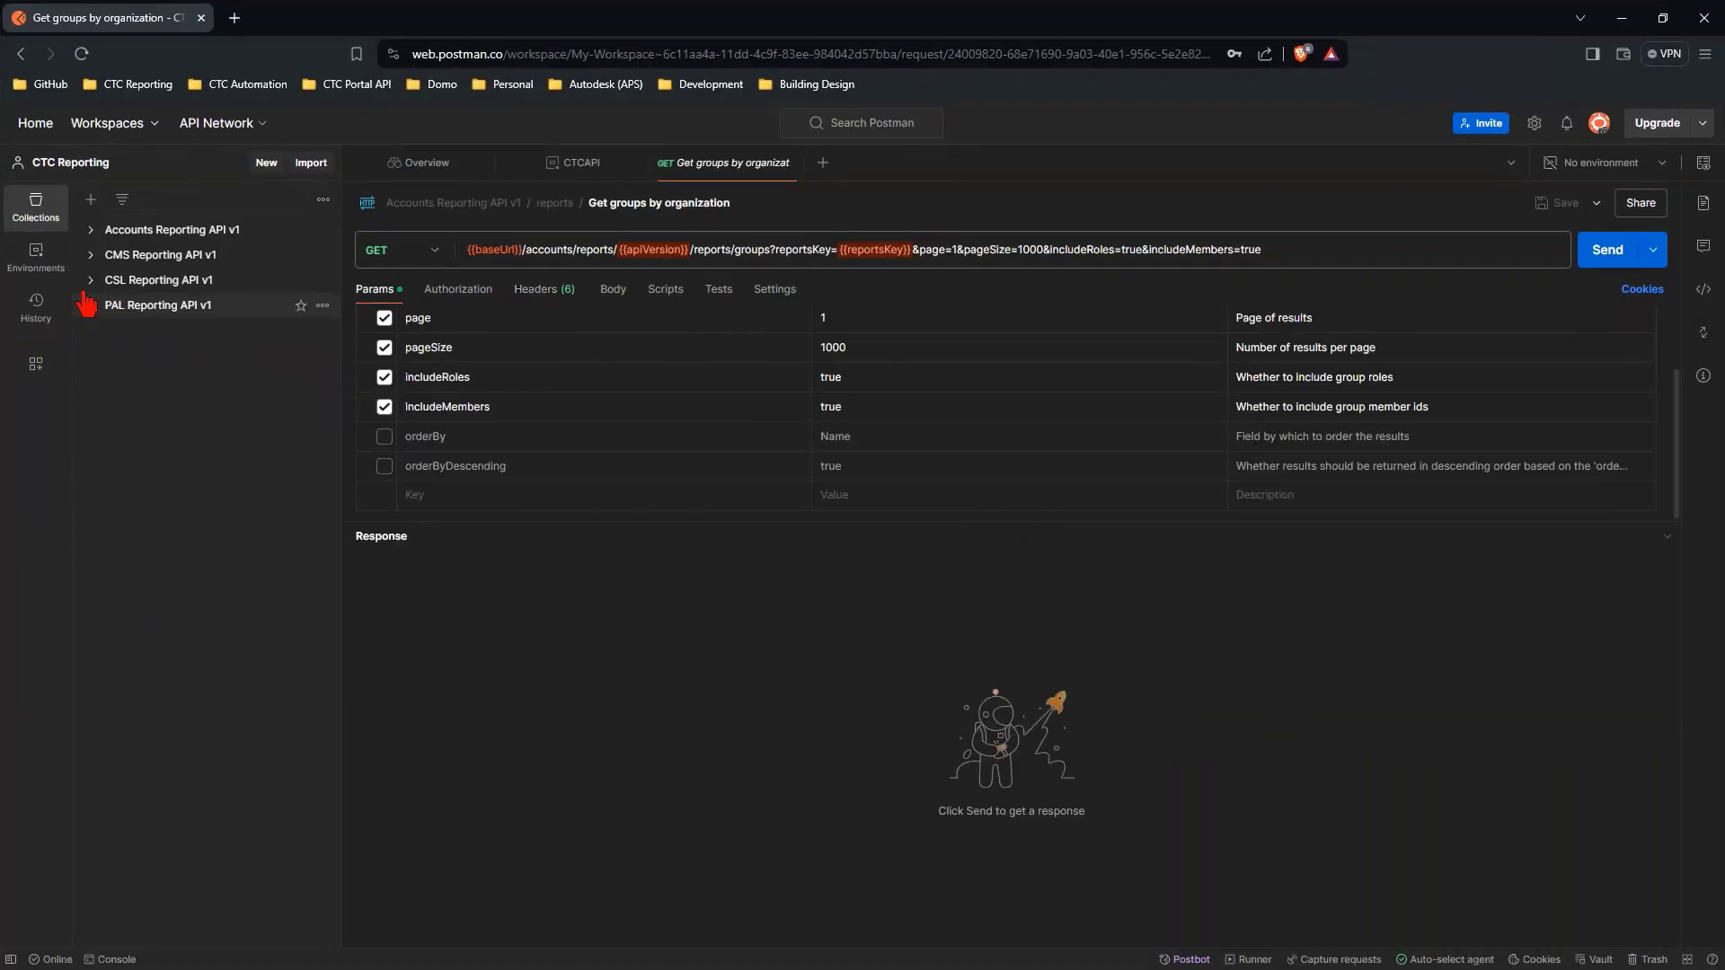
click(24, 274)
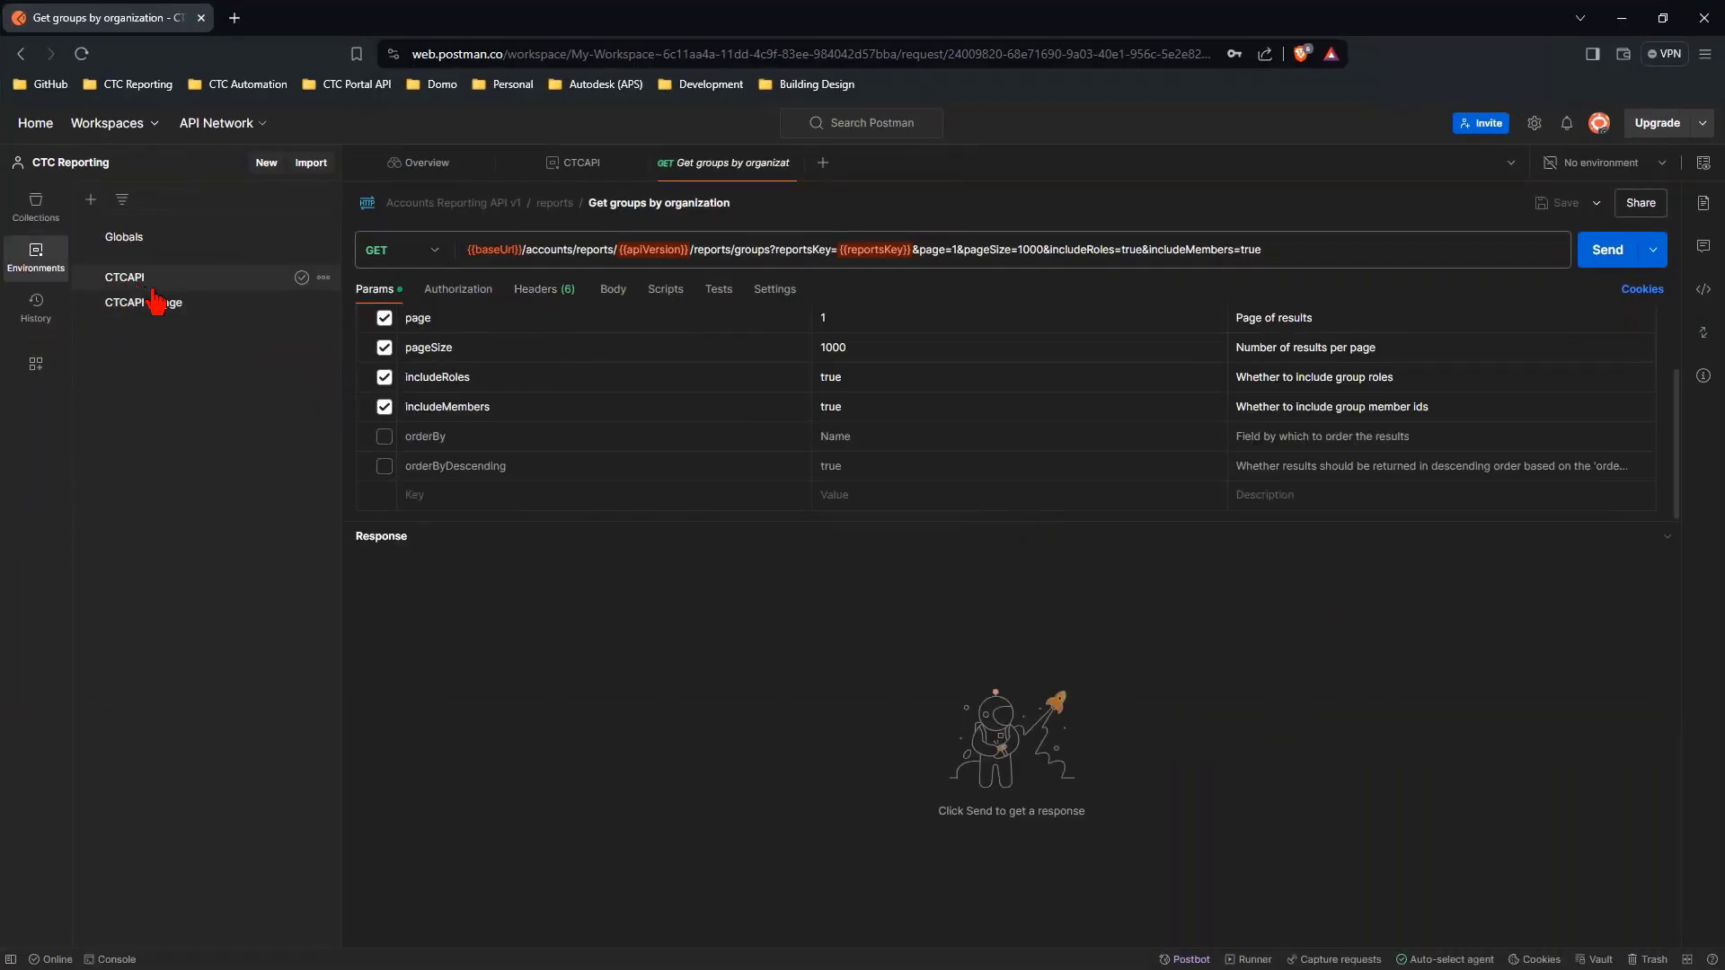
click(139, 278)
Open the Get users by organization request from the Accounts Reporting API v1 reports folder and set the active environment to CTCAPI
click(41, 225)
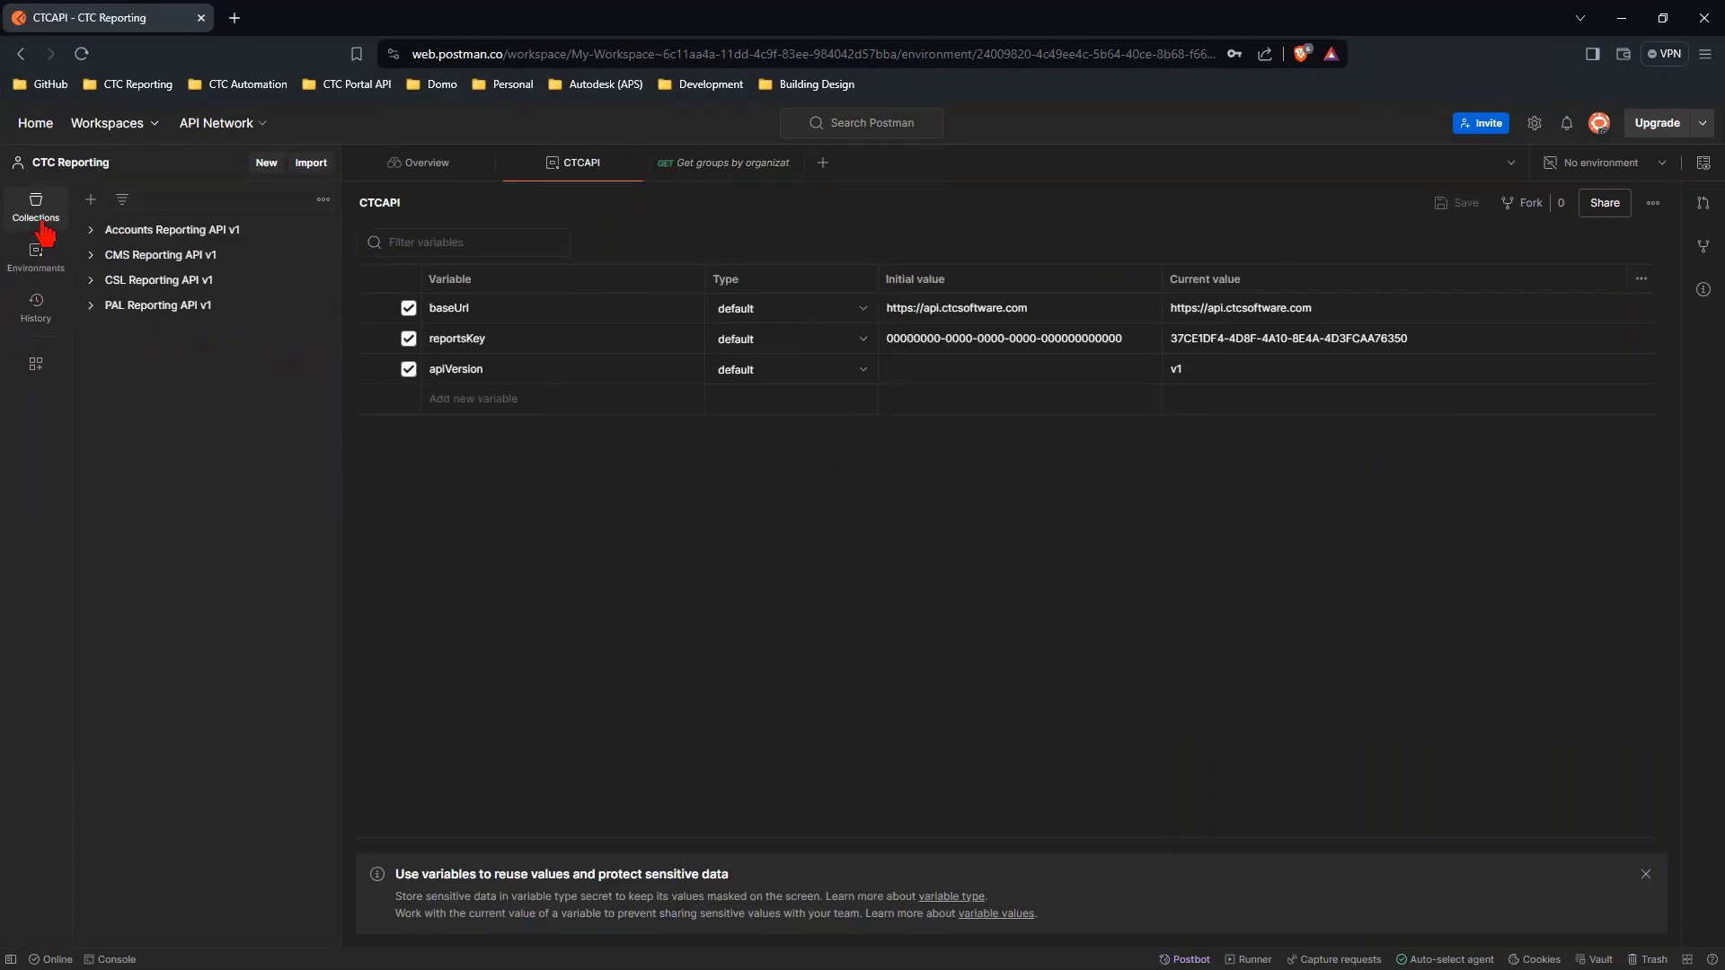
click(92, 232)
click(135, 255)
click(179, 280)
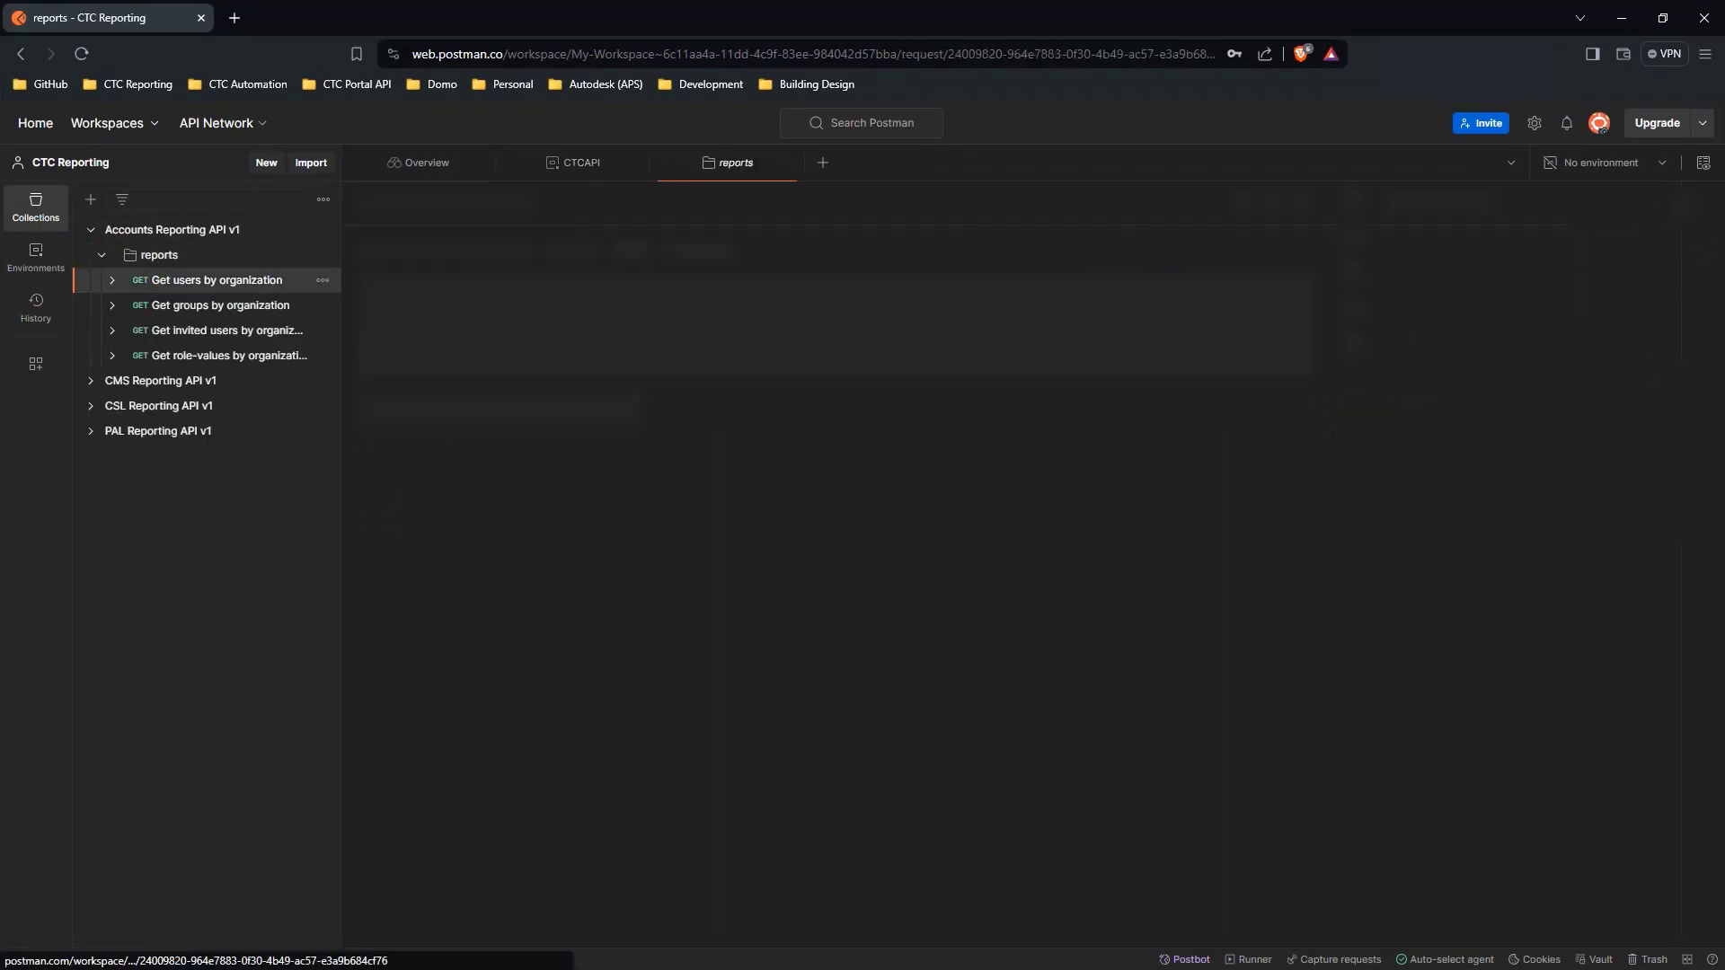
click(1602, 162)
click(1505, 310)
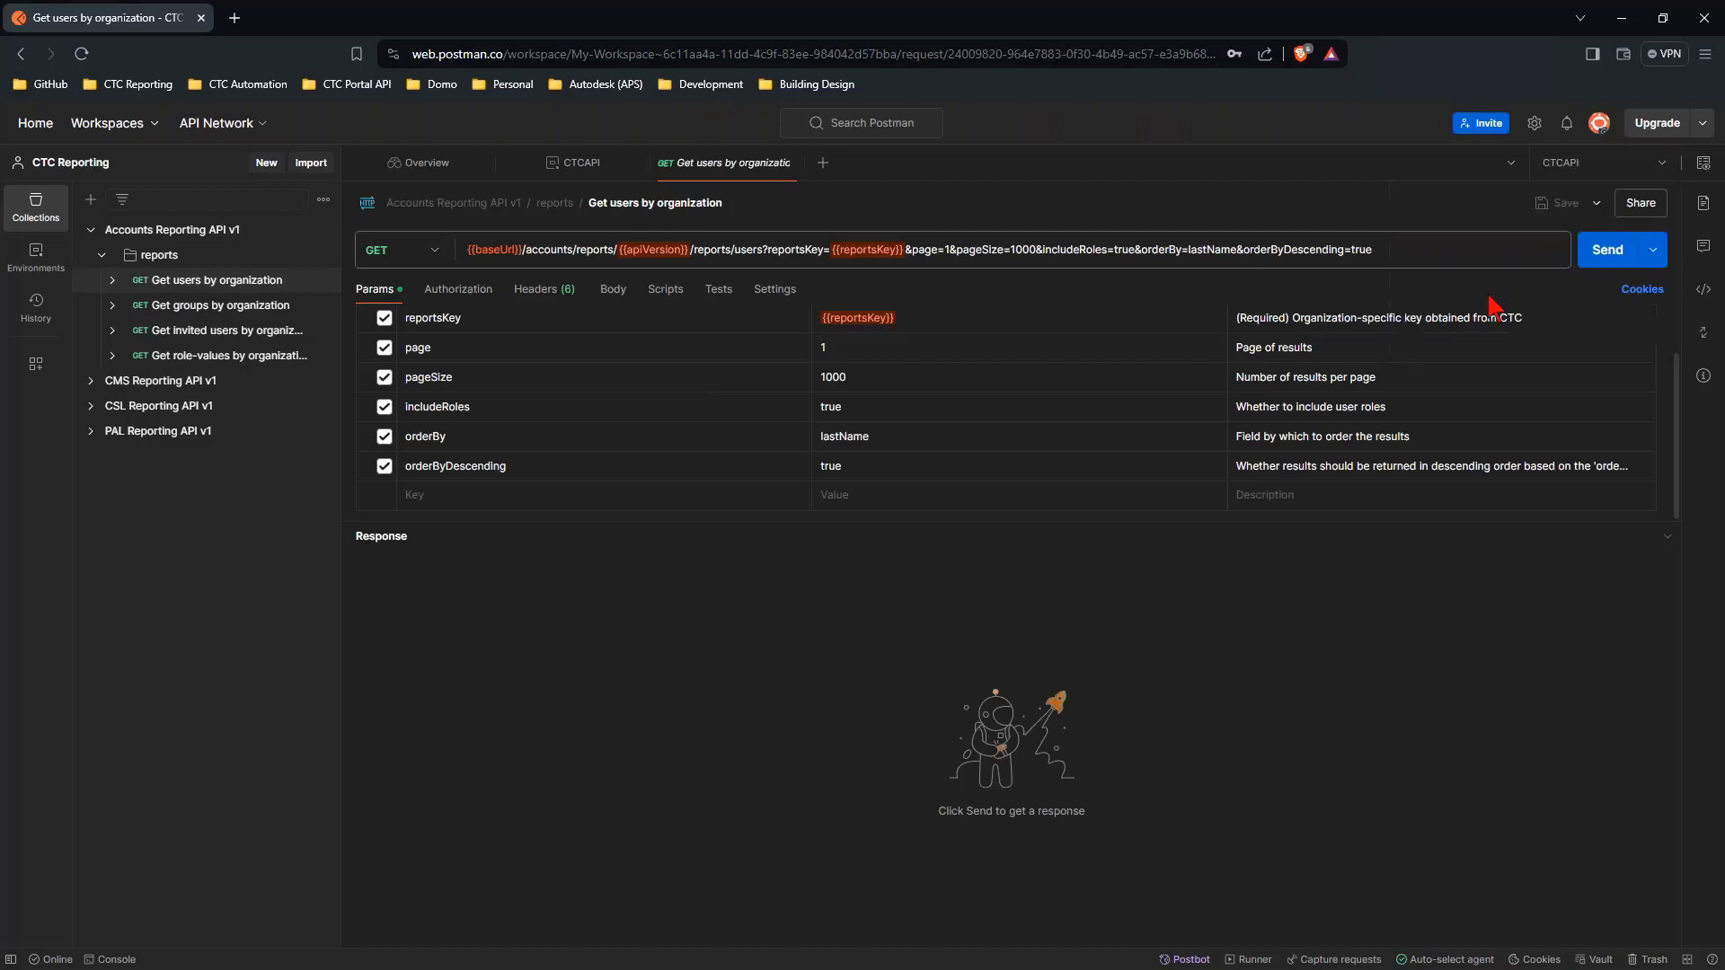
Send the Get users by organization request, display its cURL code snippet and select the request URL in the snippet
click(1615, 252)
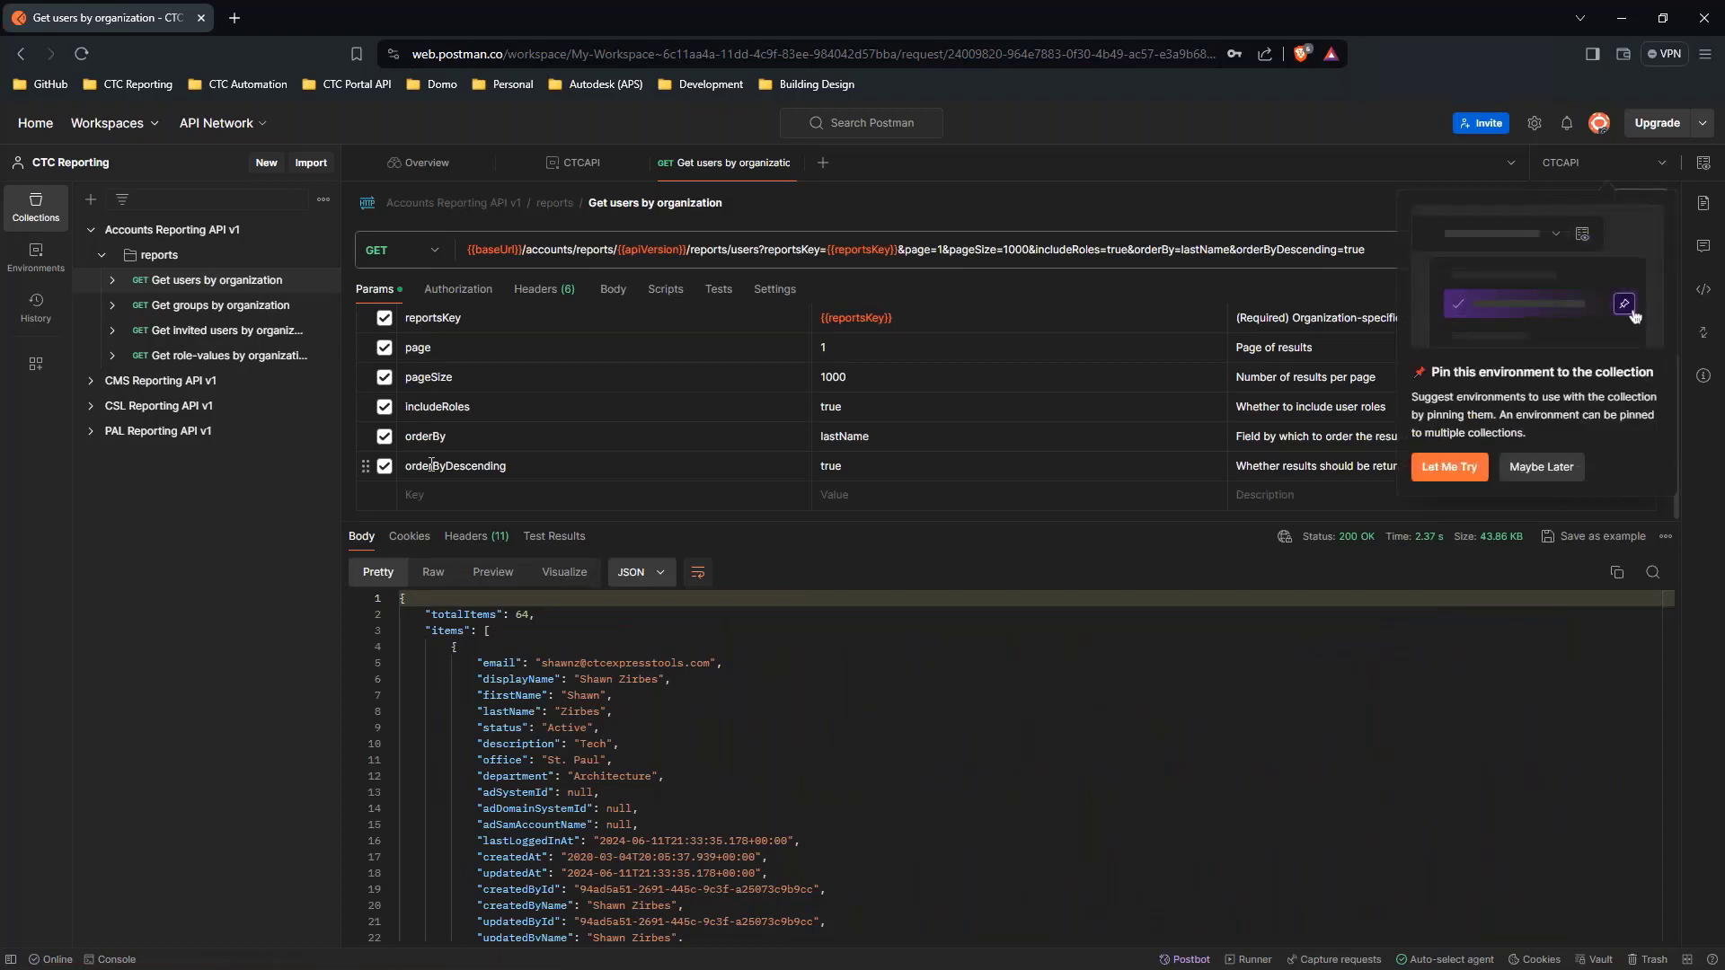
click(1707, 297)
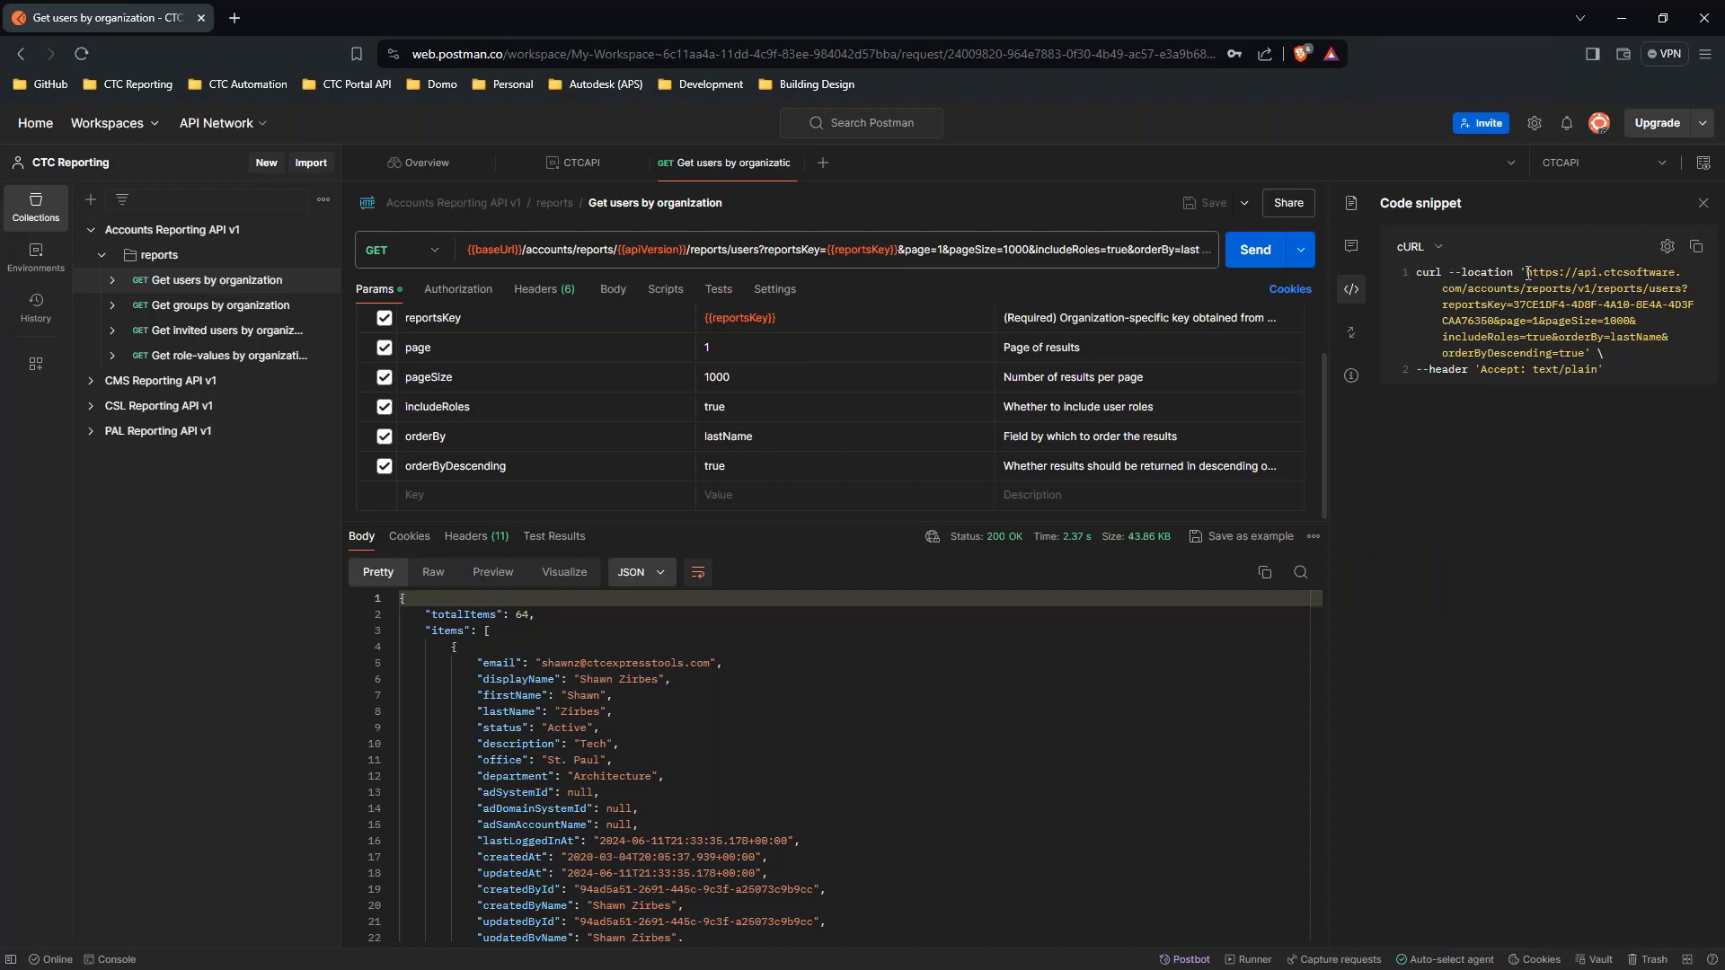
drag(1527, 272, 1585, 353)
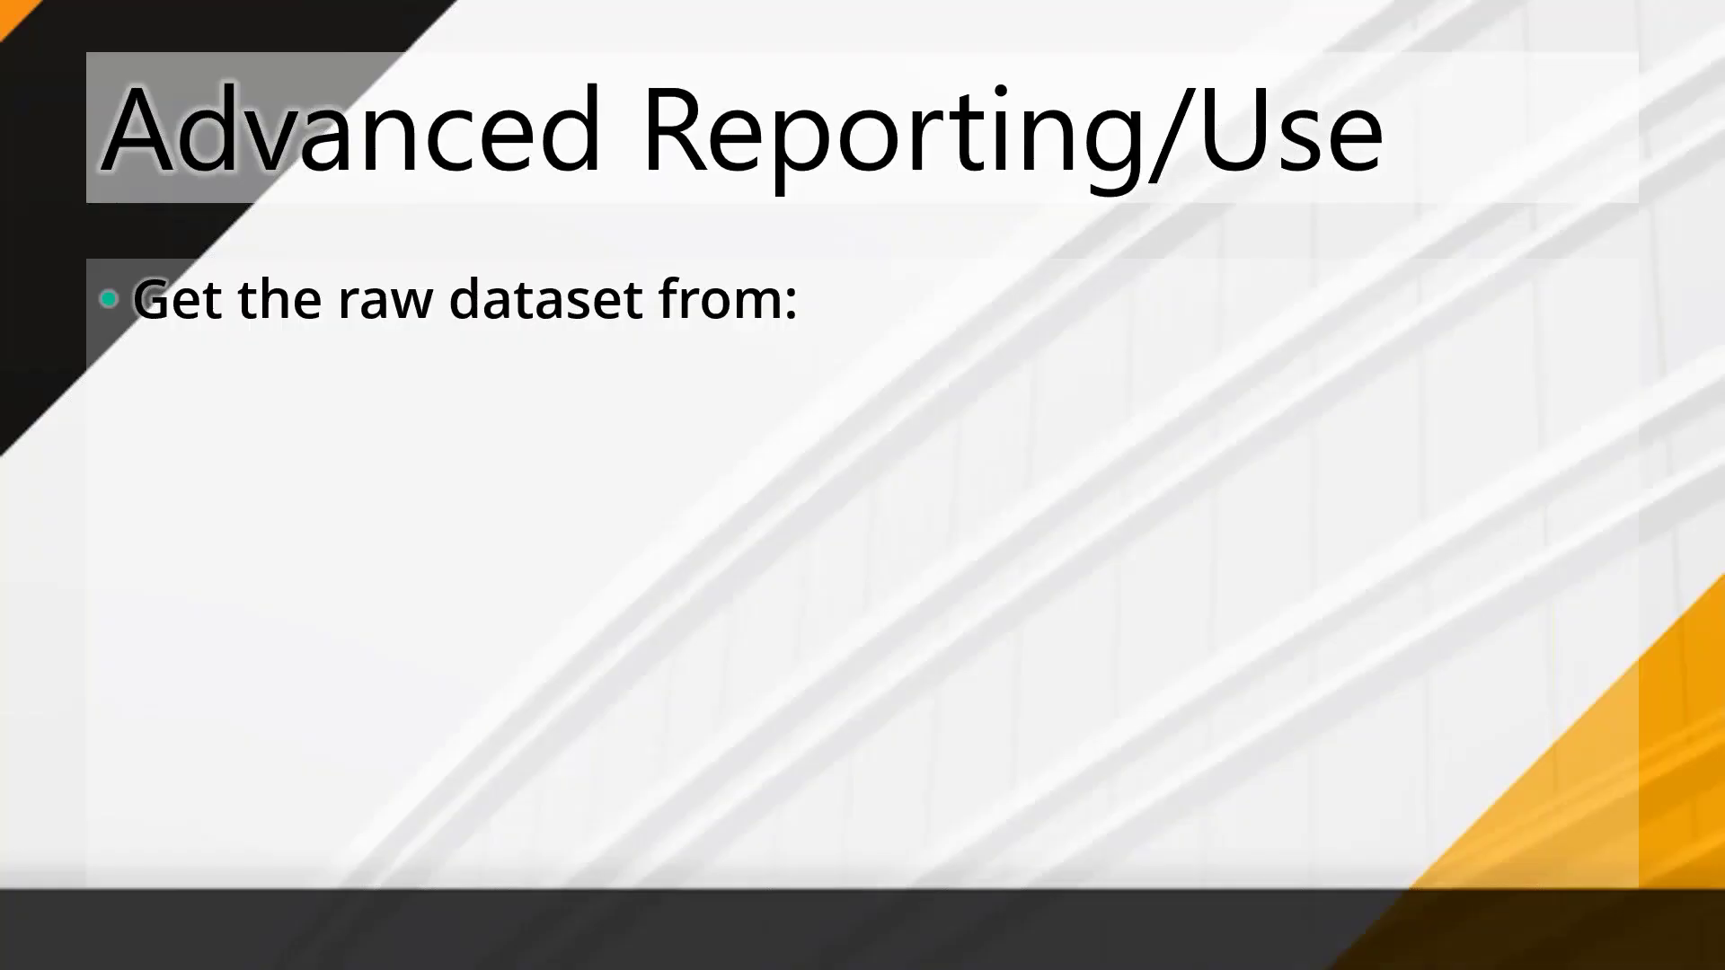
key(Right)
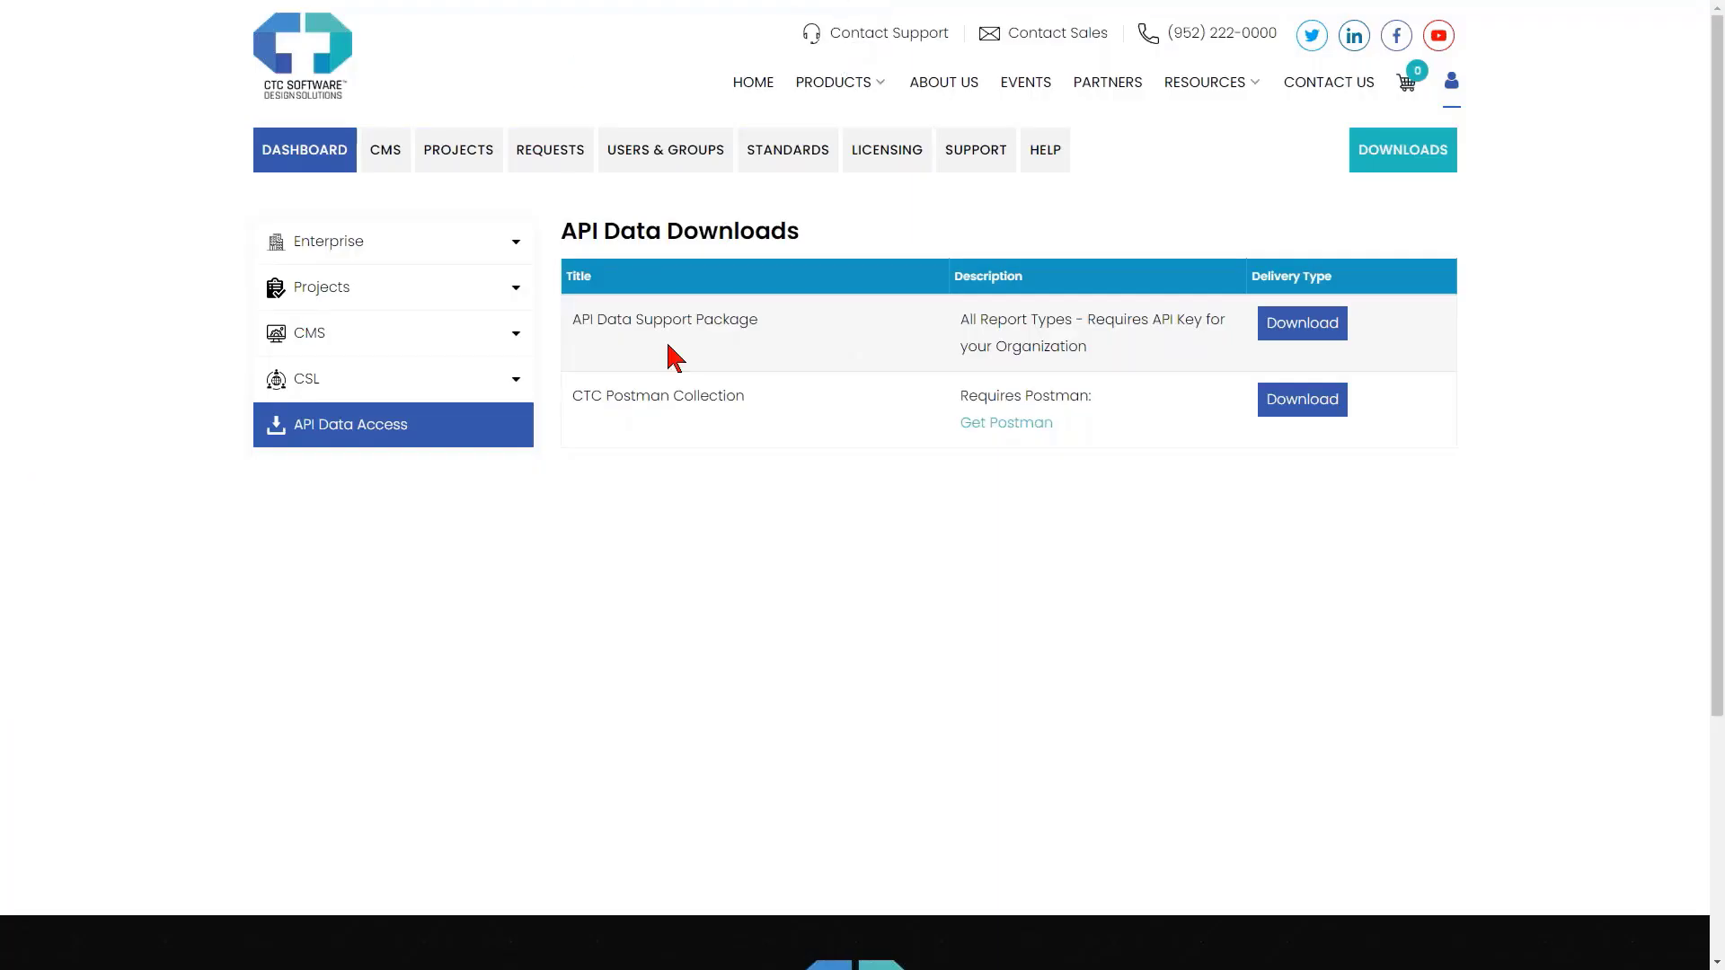
Switch to GitHub, browse the CTC_Reporting_API repository's API_Essentials and CTCReportingAPI_PostmanSetup folders, and collapse both in the file tree
click(546, 18)
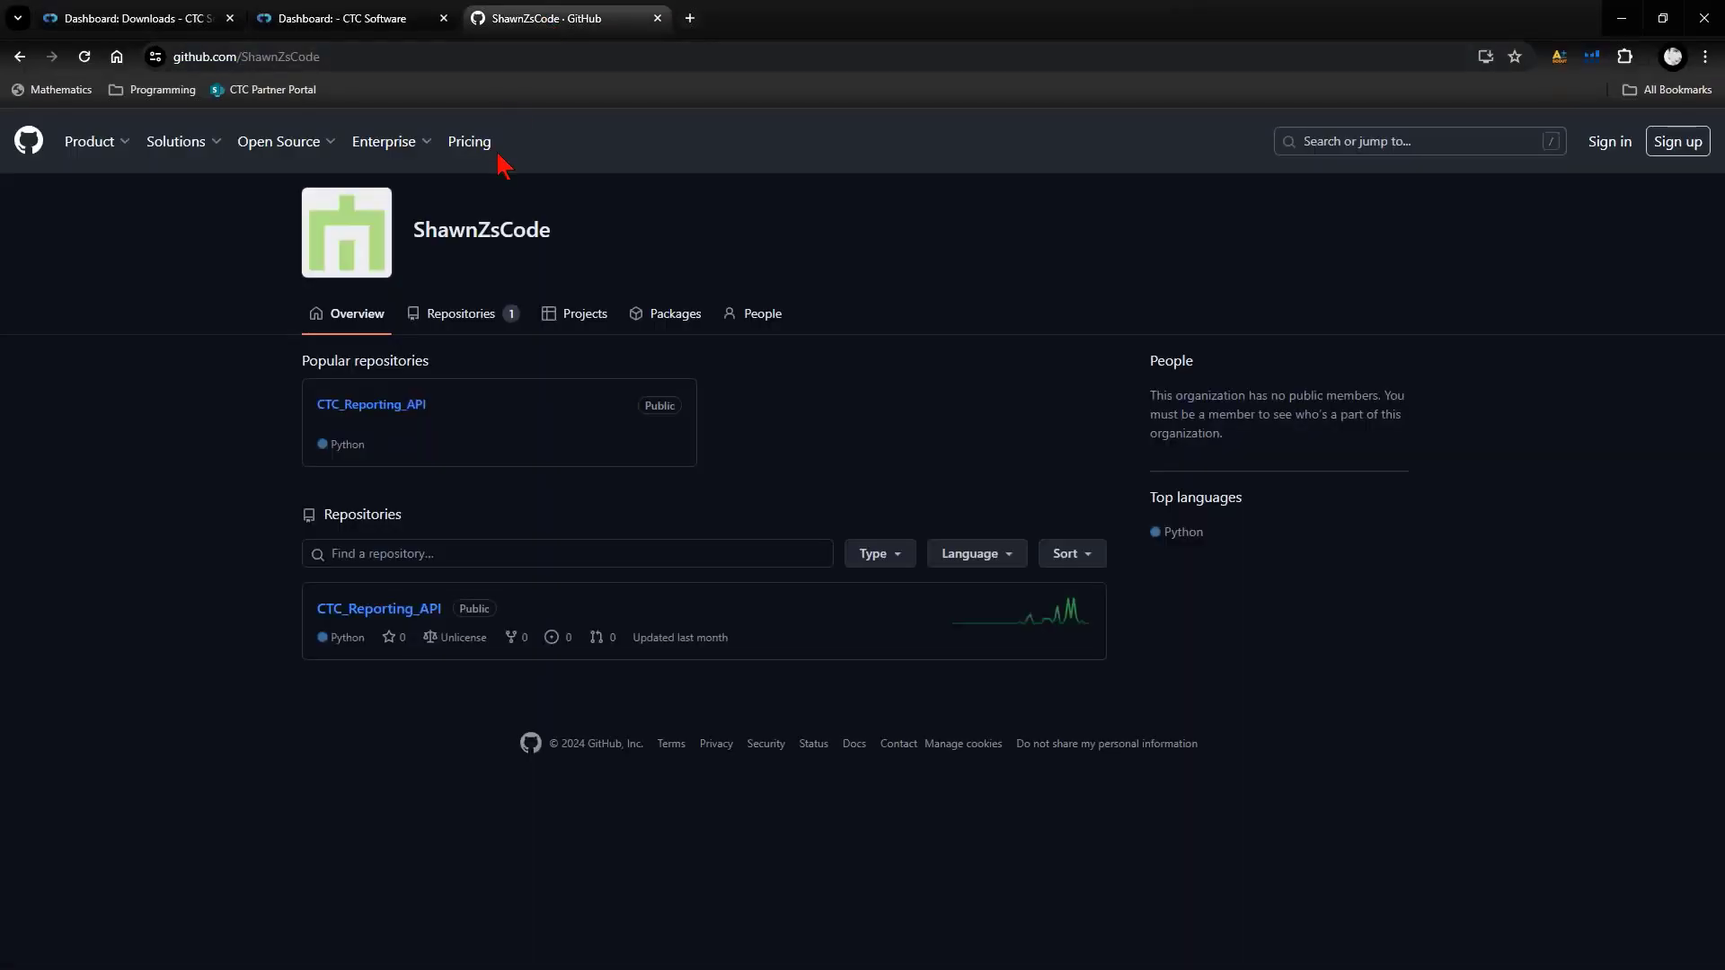
click(386, 611)
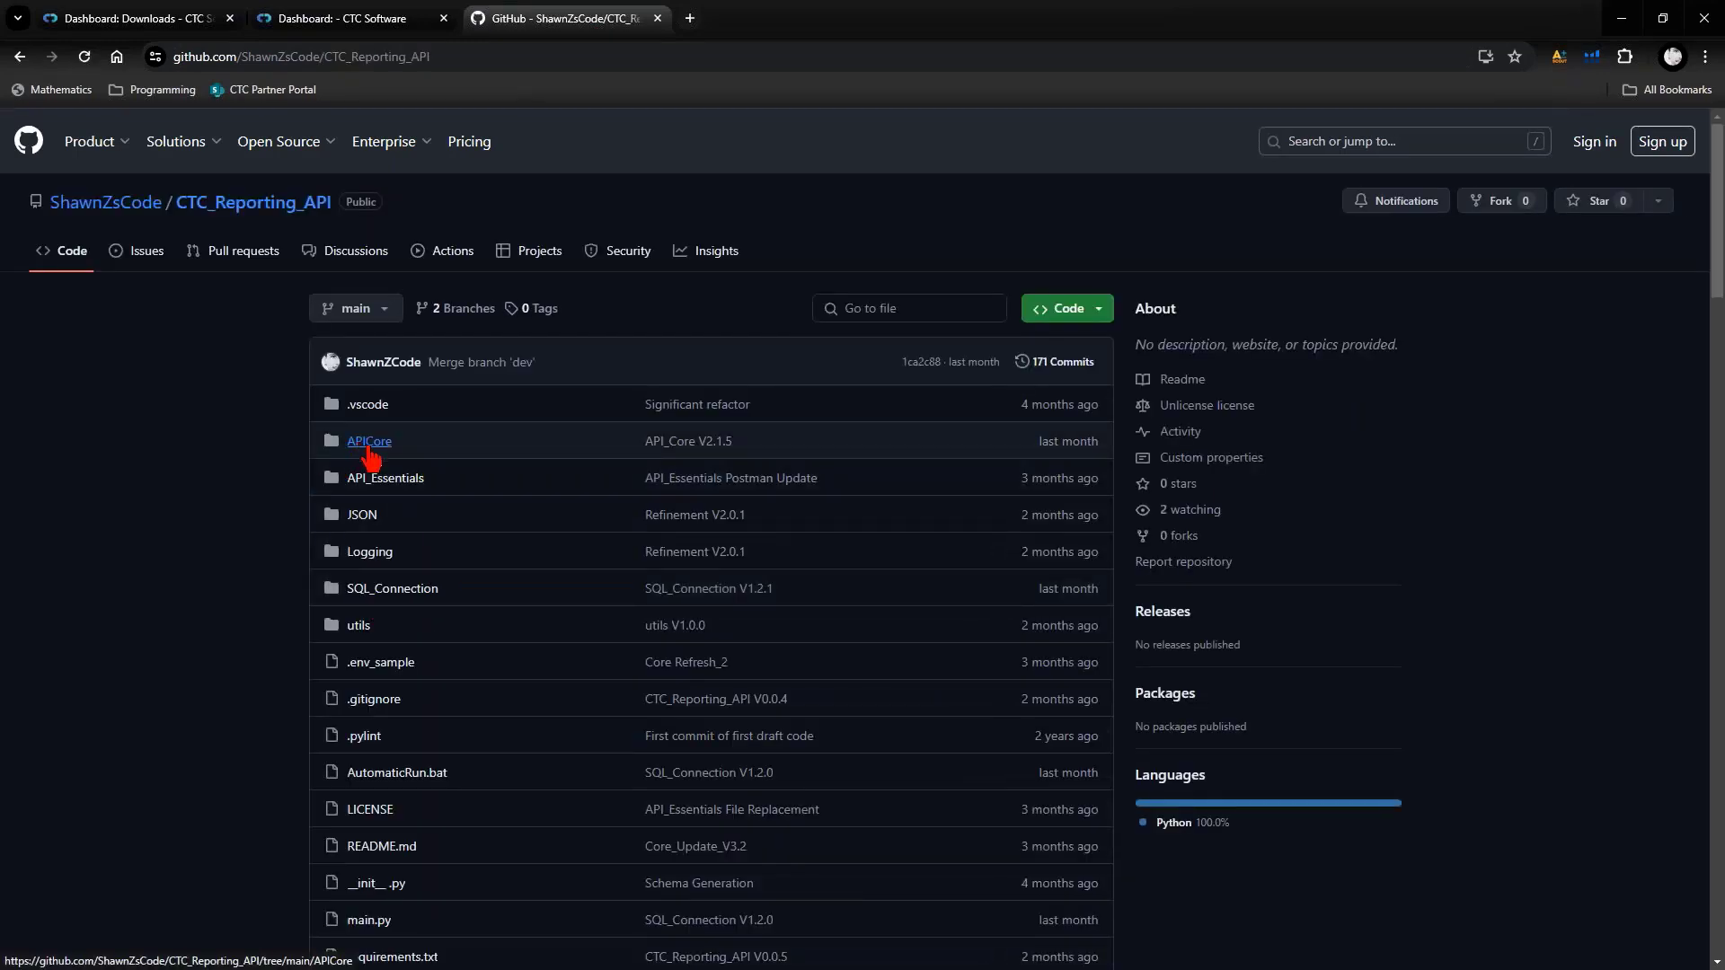
click(376, 485)
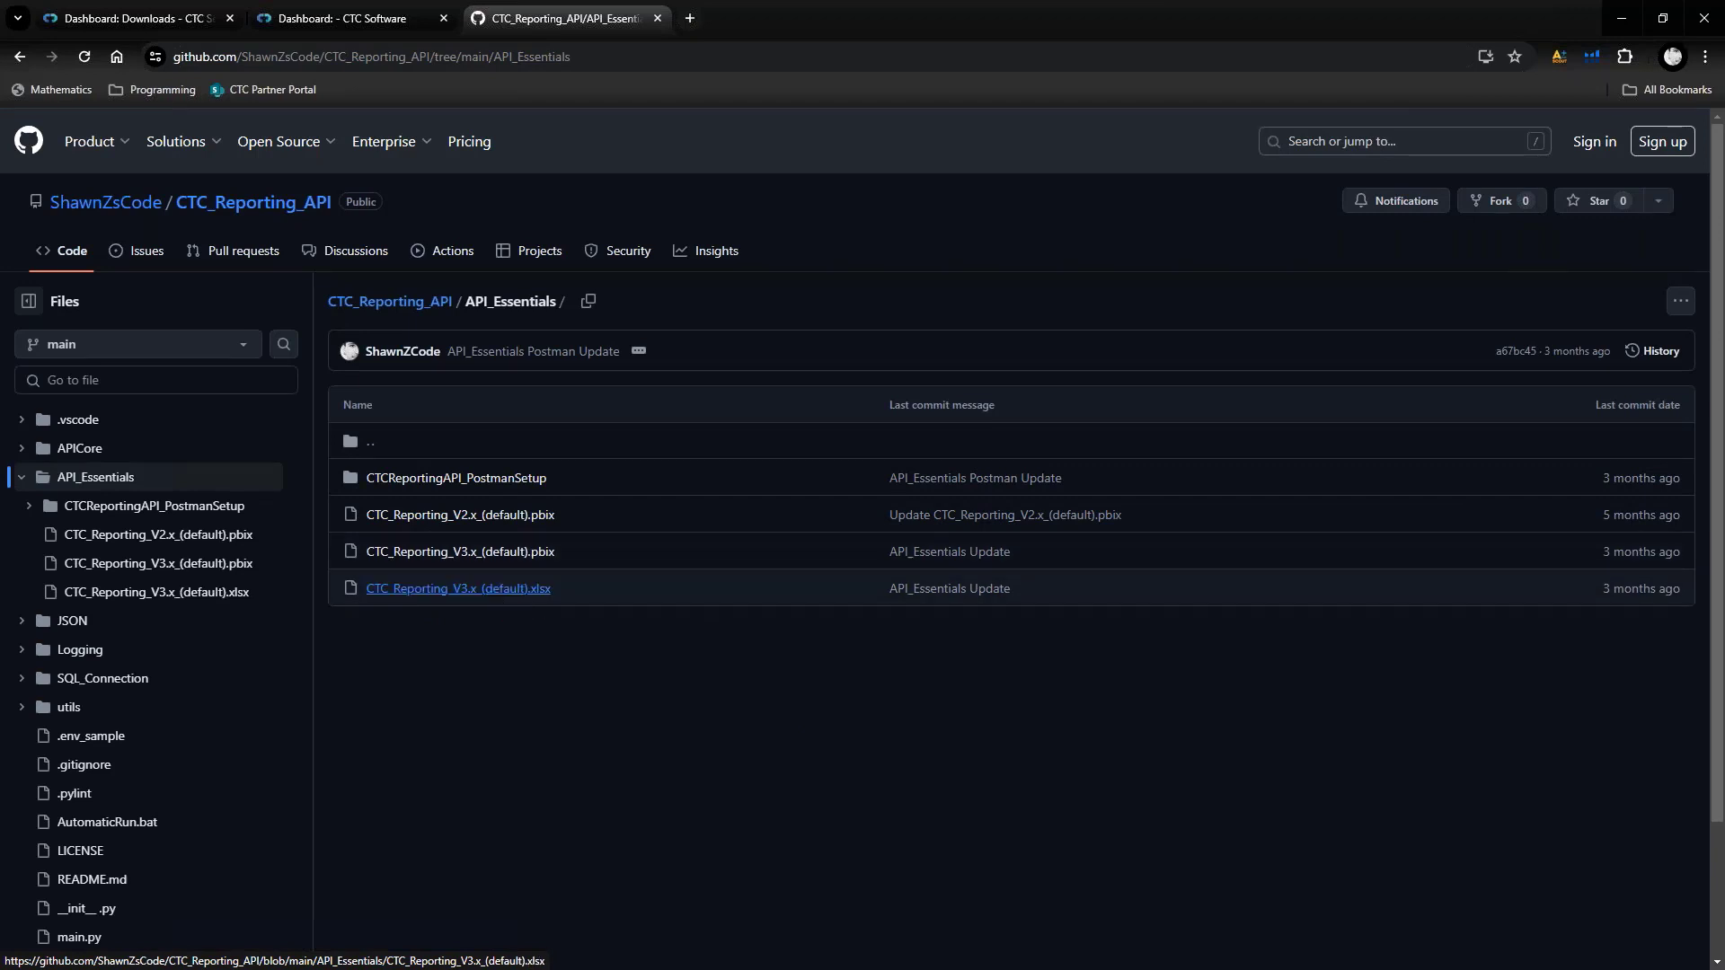
click(472, 480)
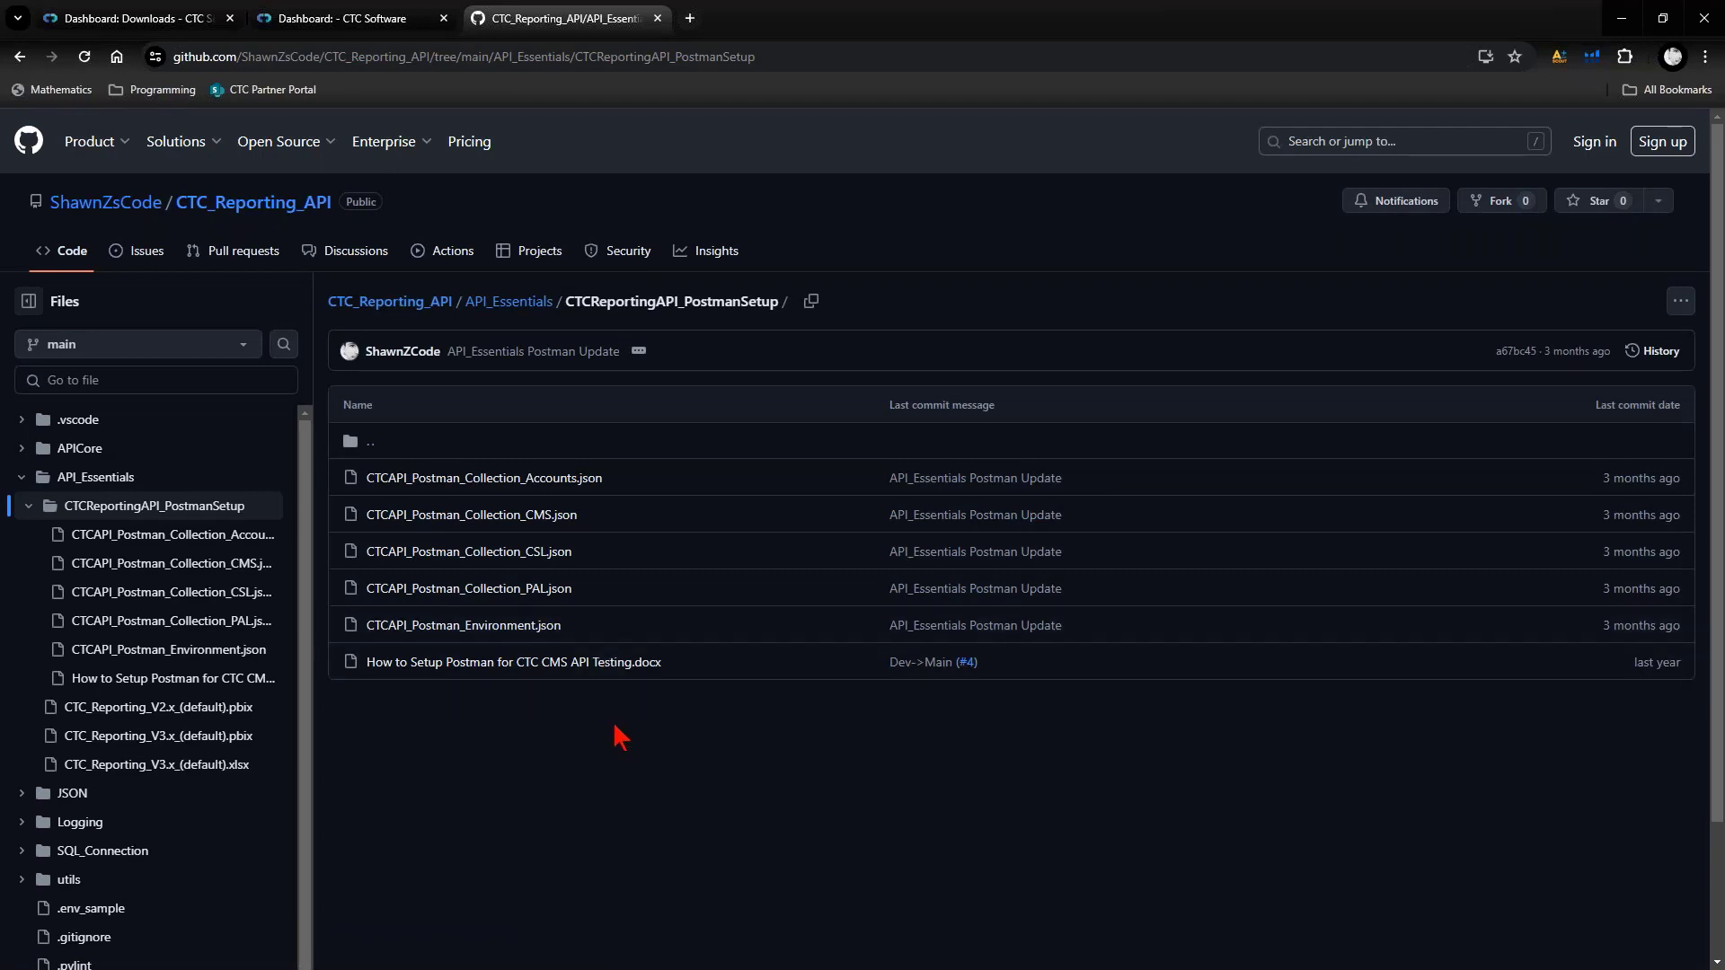
click(29, 507)
click(23, 484)
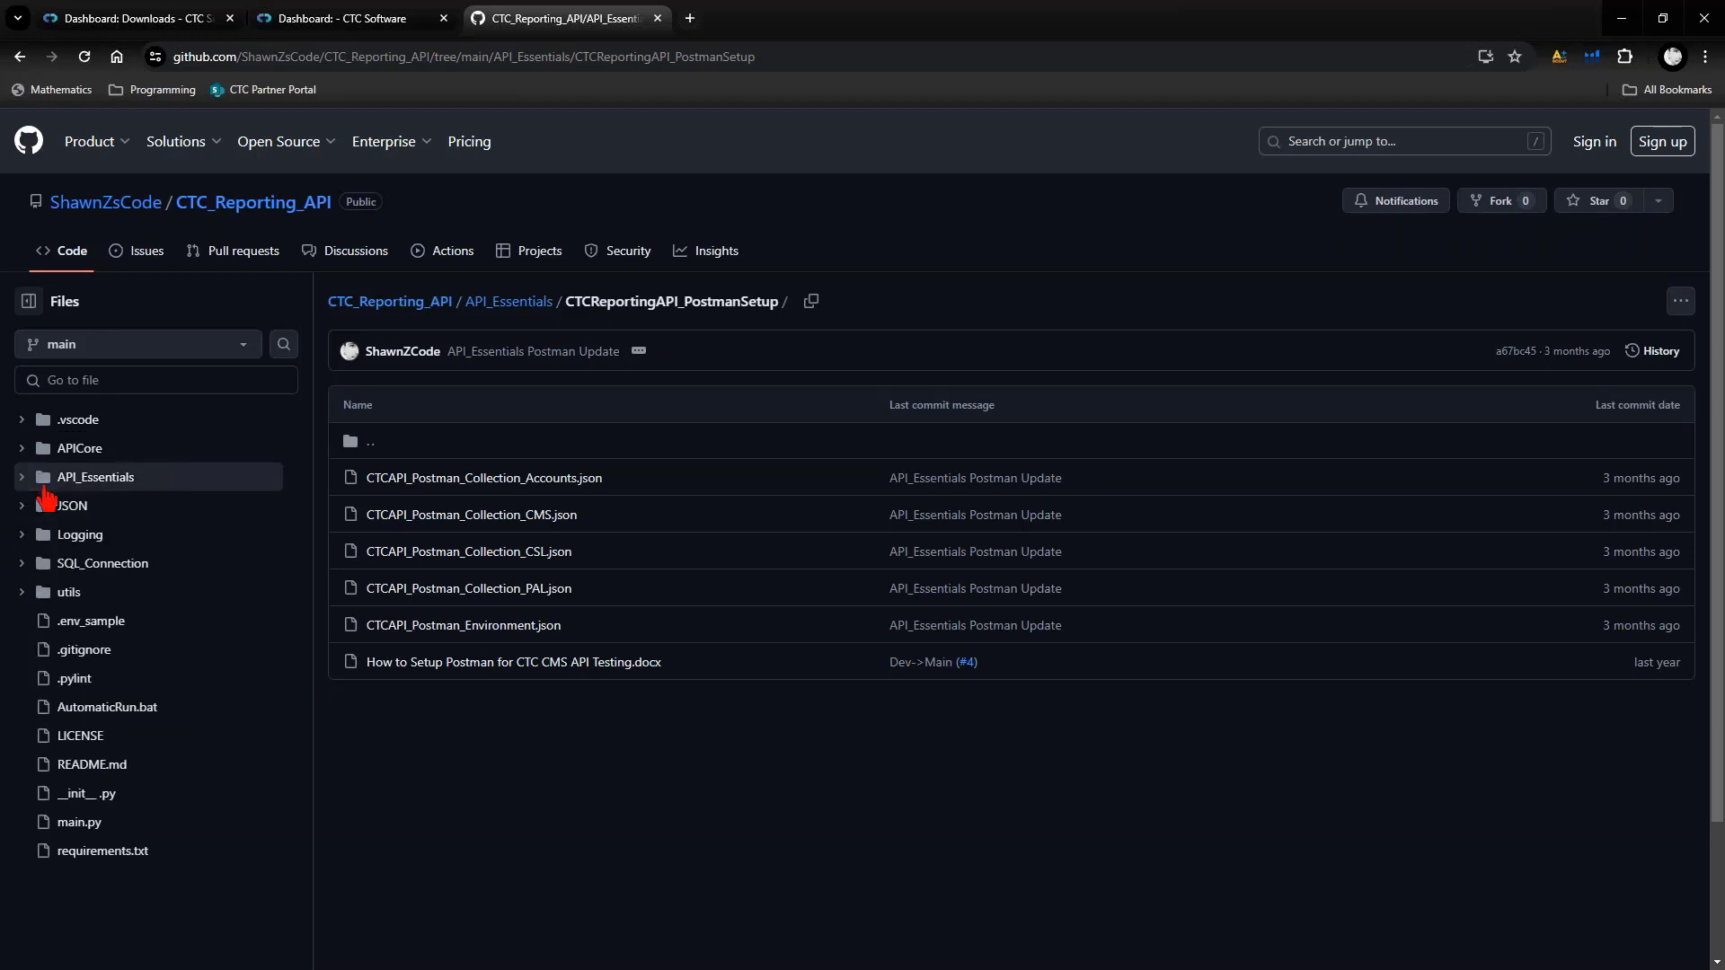